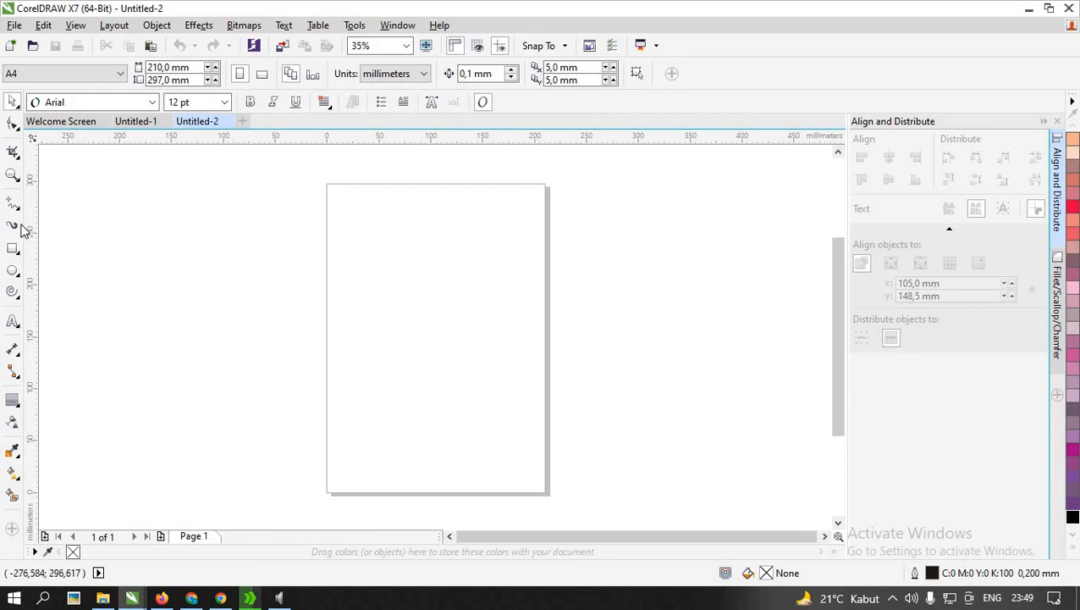
Step: Paste the bitmap sheet of six Batman logos onto the page and lock it
key(ctrl+v)
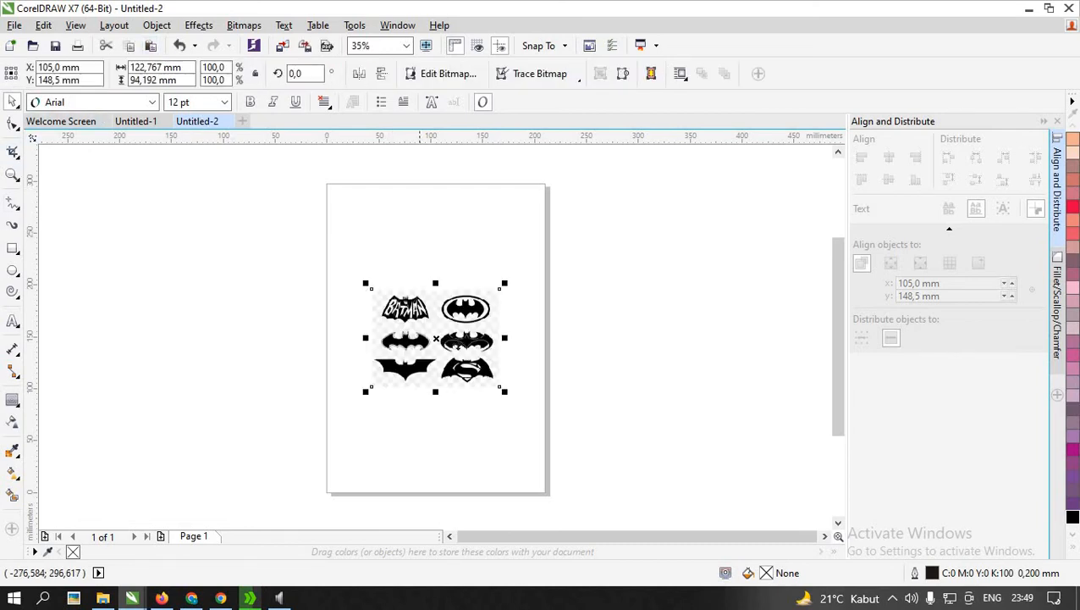
scroll(457, 322, up, 5)
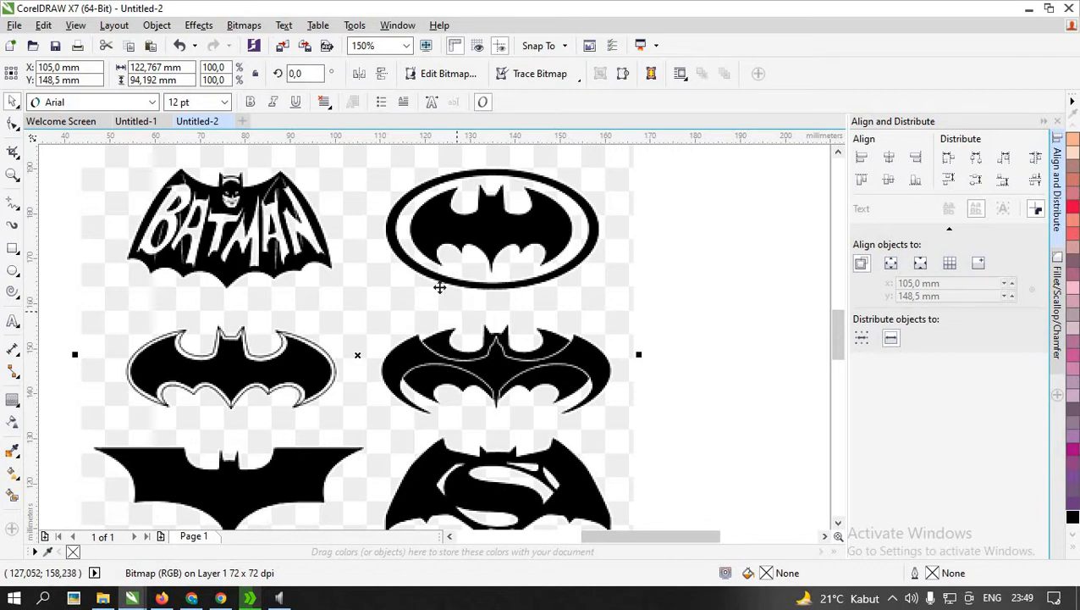
right_click(412, 224)
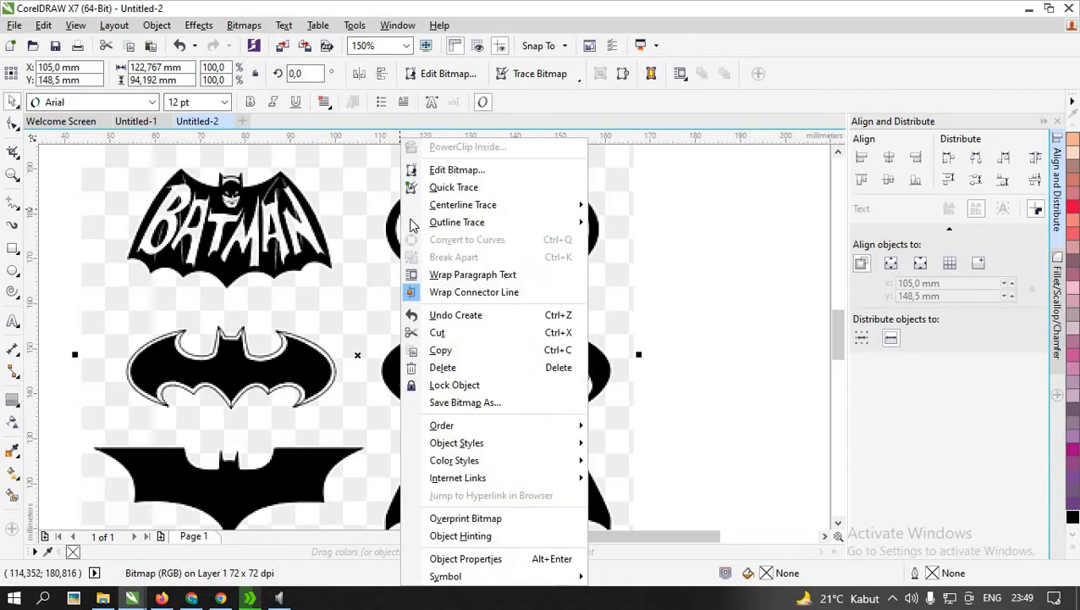
click(489, 385)
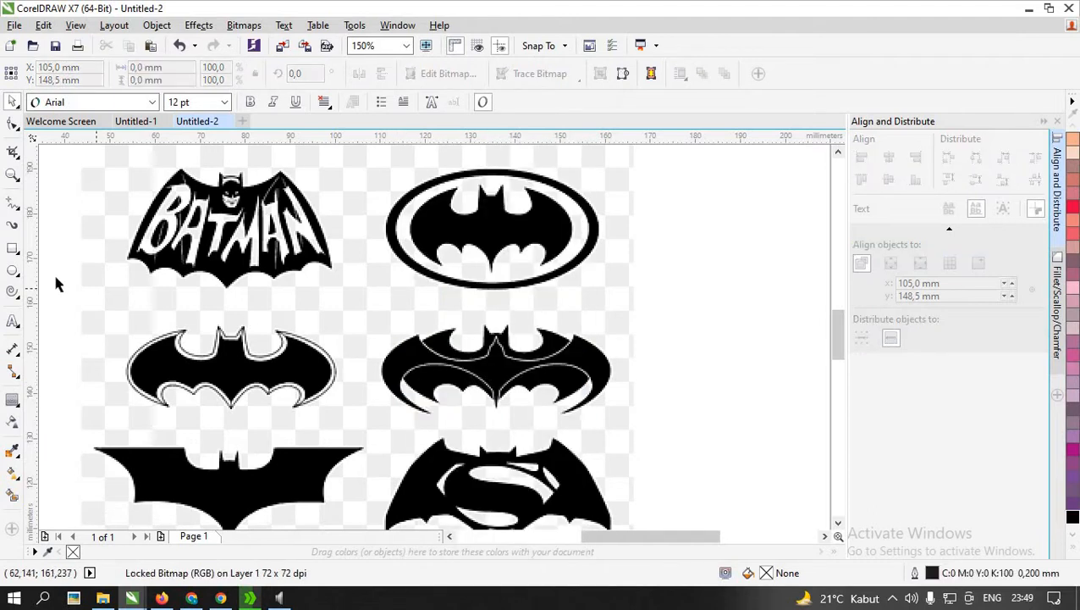
Step: Add a vertical guideline at about 134.6 mm through the centre of the oval Batman logo
drag(37, 293, 491, 483)
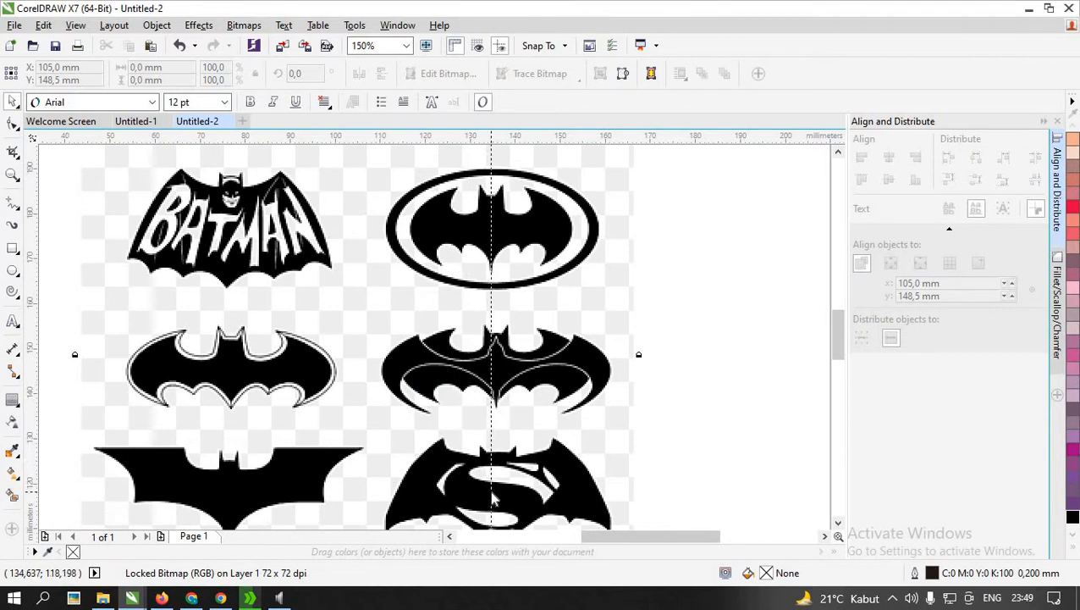
click(492, 464)
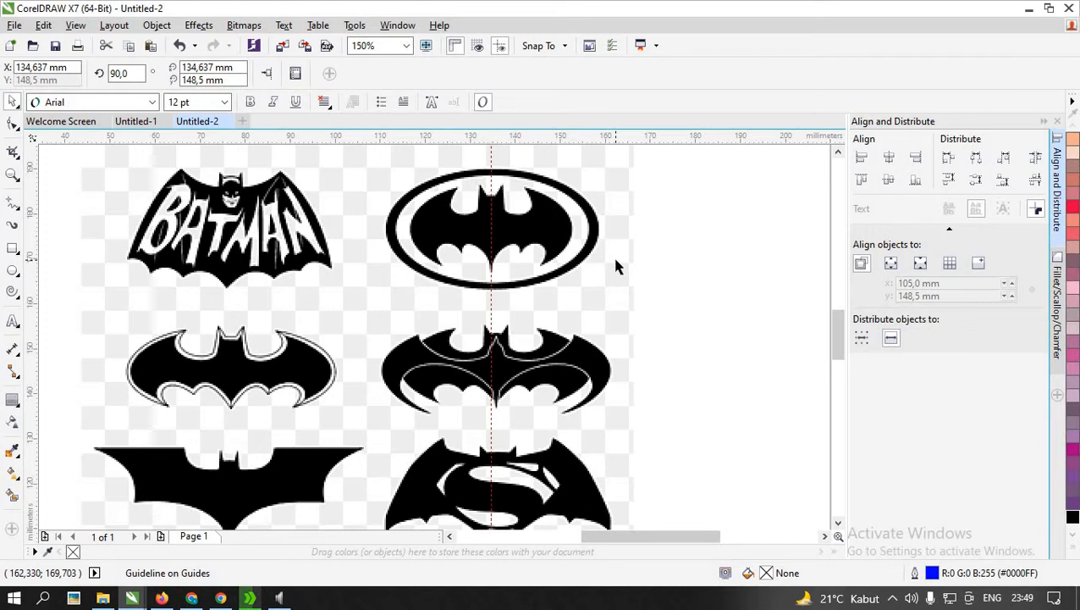
Step: Trace the bat's upper left half with straight freehand segments, from the guideline between the ears to the wing's outermost point
click(13, 203)
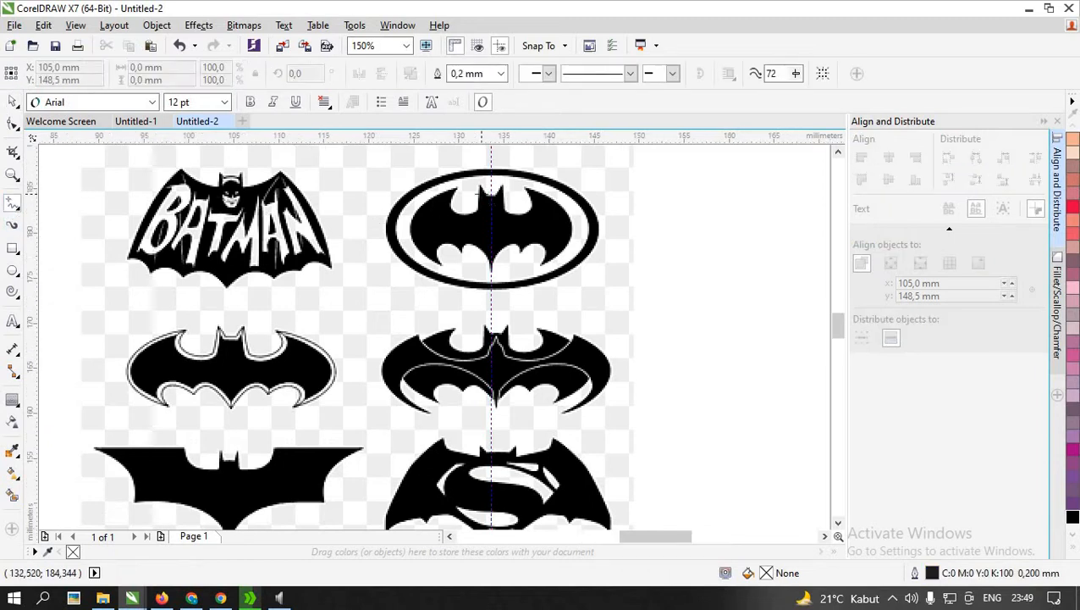
scroll(481, 192, up, 1)
scroll(482, 196, up, 1)
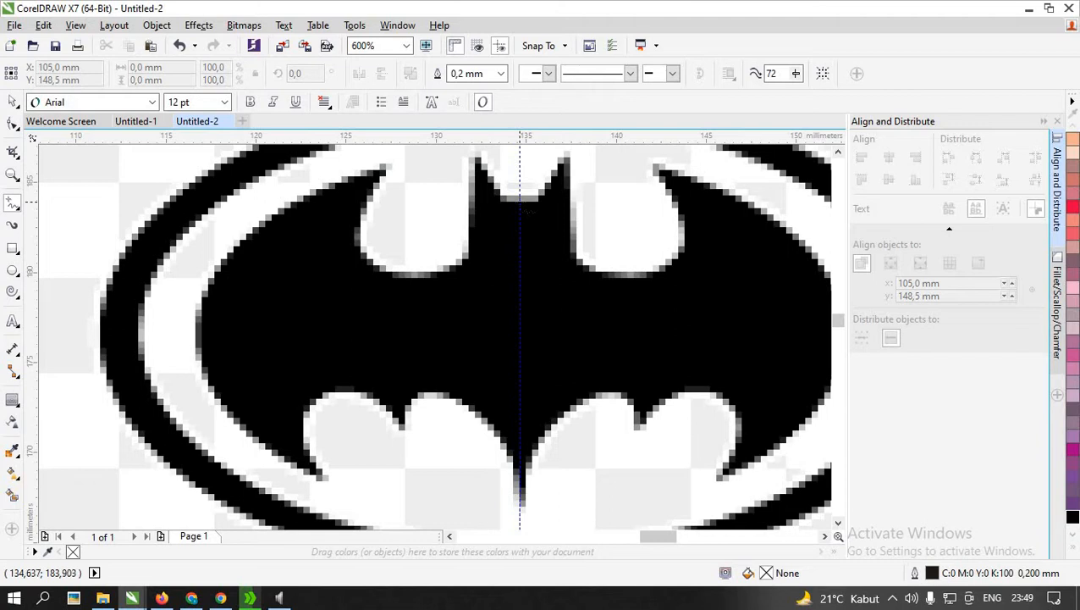
click(519, 203)
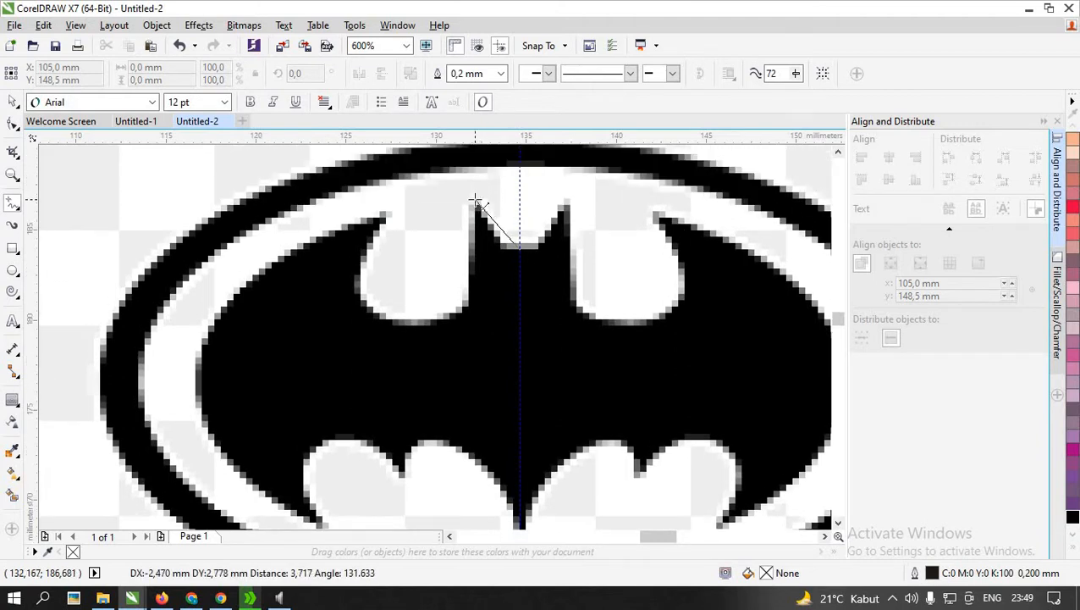
click(476, 201)
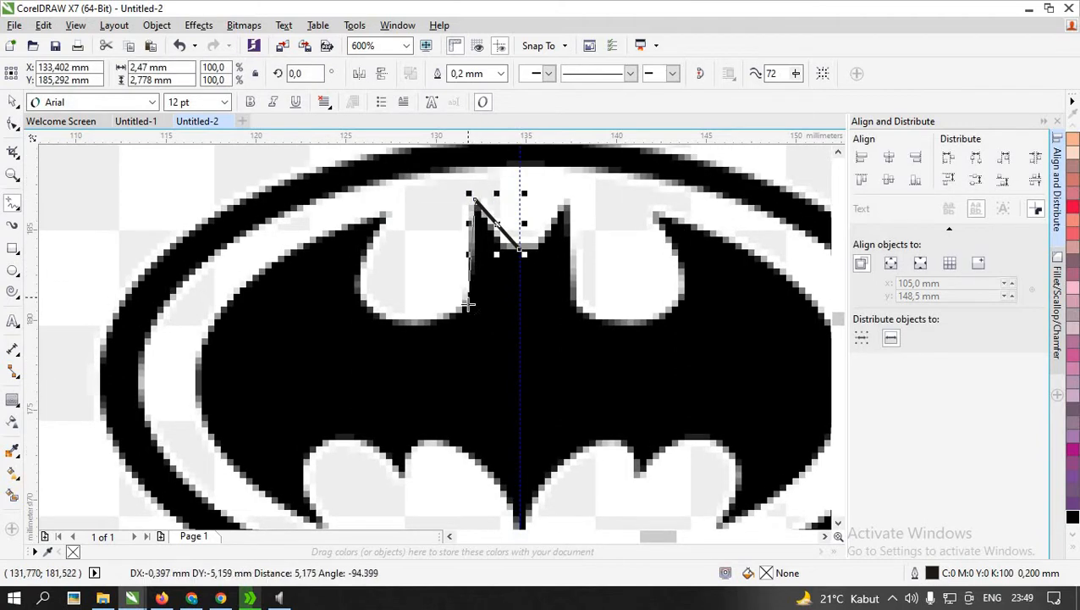
click(361, 294)
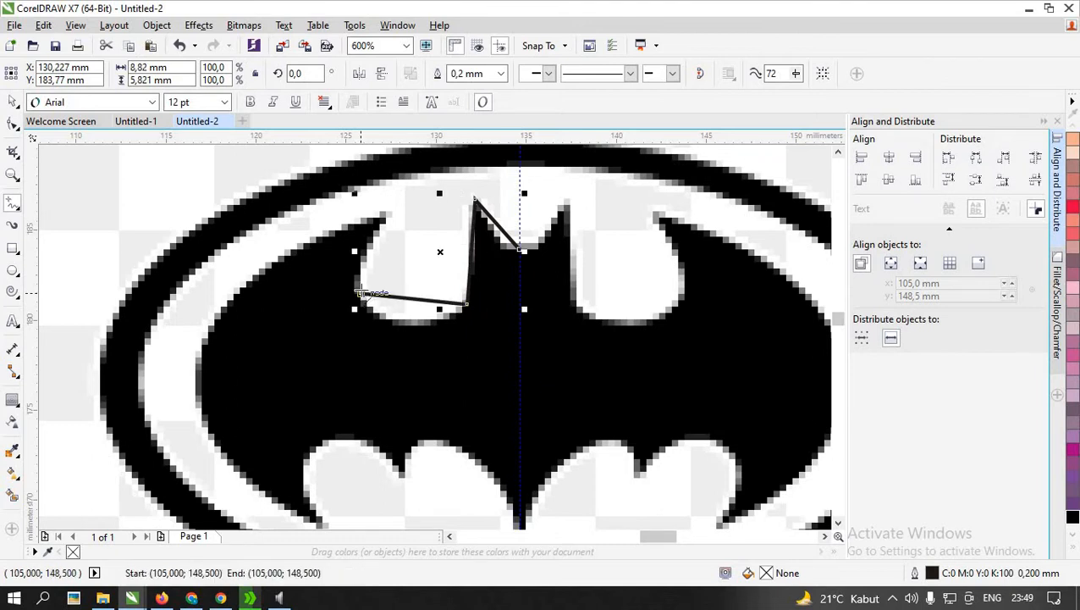
click(362, 294)
click(387, 217)
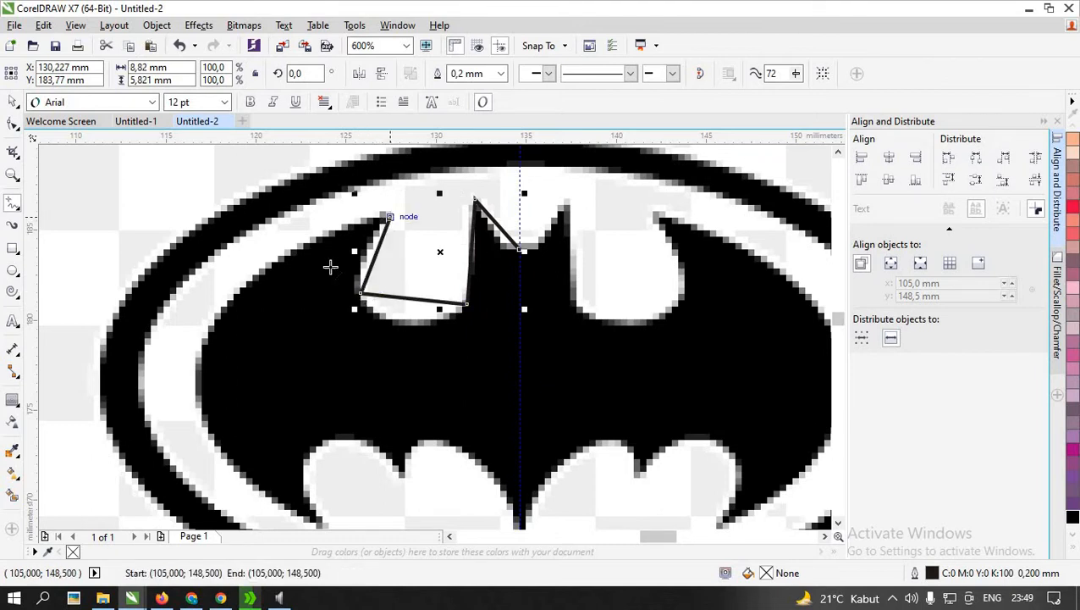
double_click(196, 379)
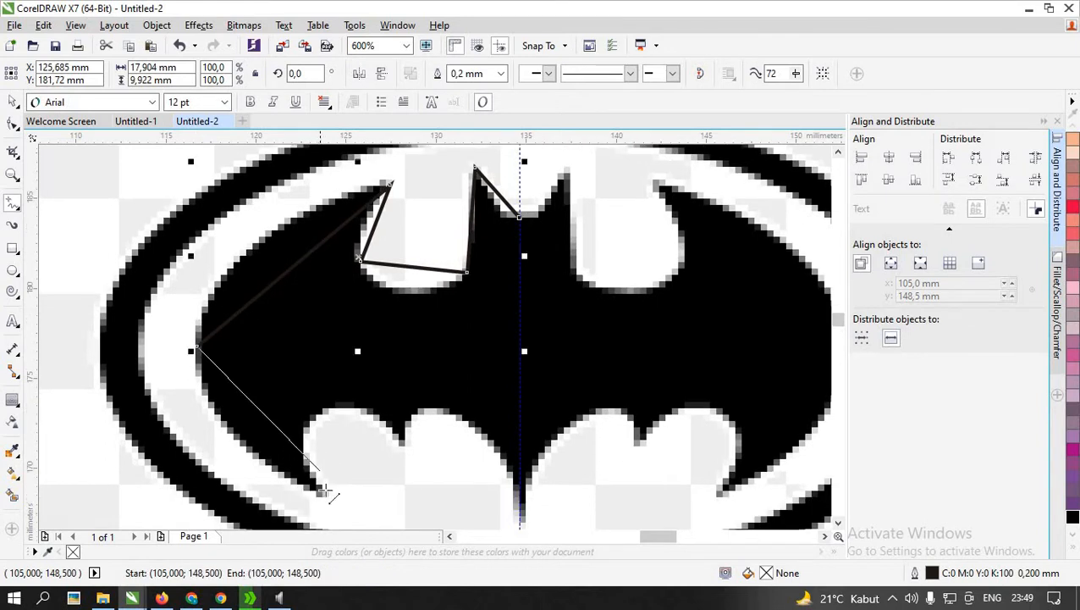
Step: Continue the straight-segment trace along the left wing's scalloped lower edge to the tail tip, and close it along the guideline
click(322, 498)
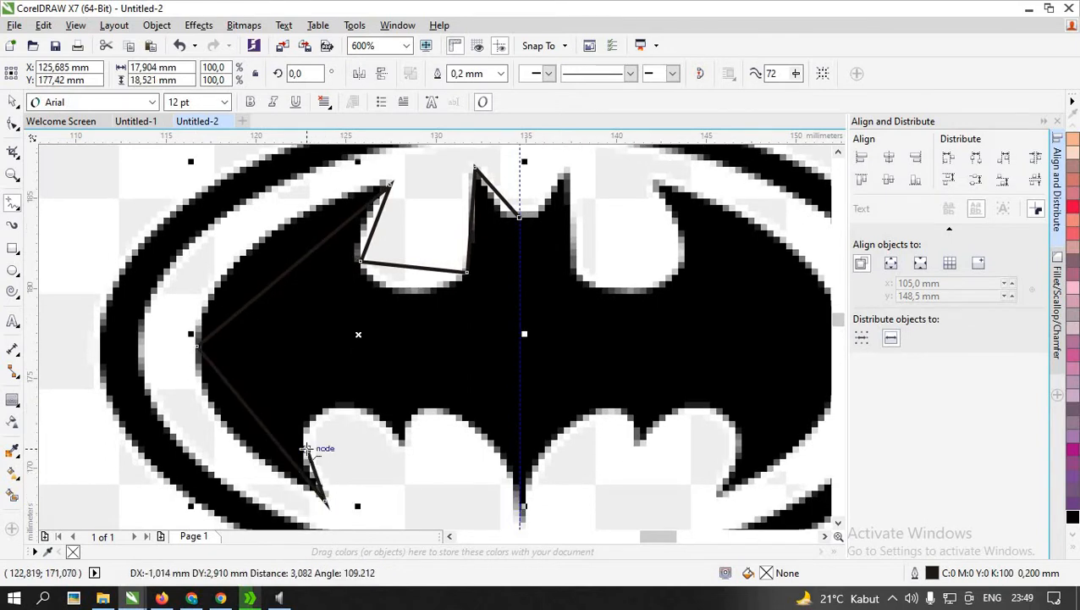
click(307, 447)
double_click(372, 413)
click(373, 413)
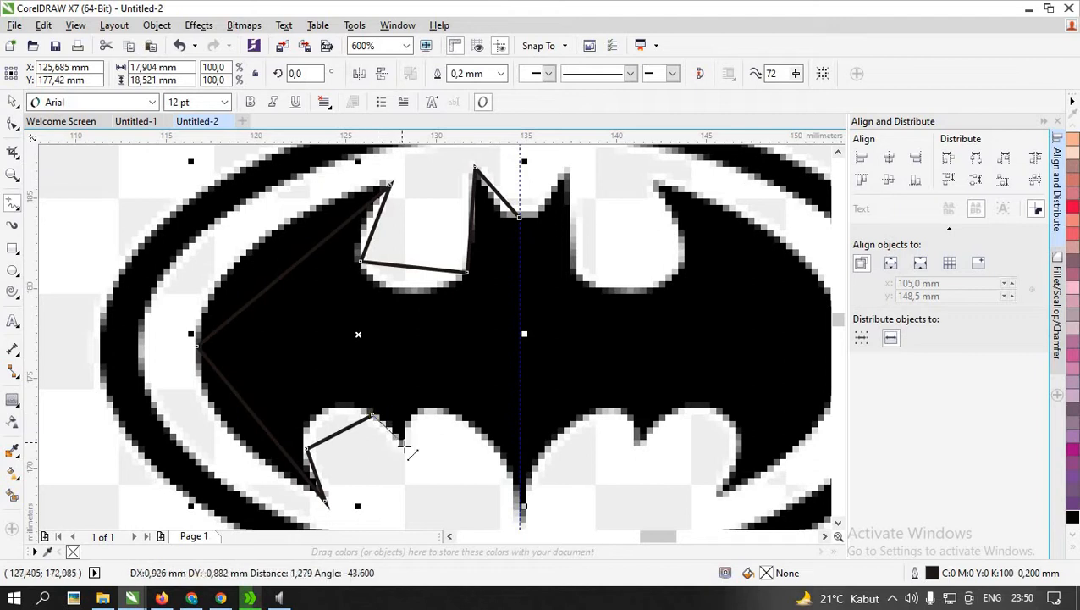
click(403, 442)
click(464, 418)
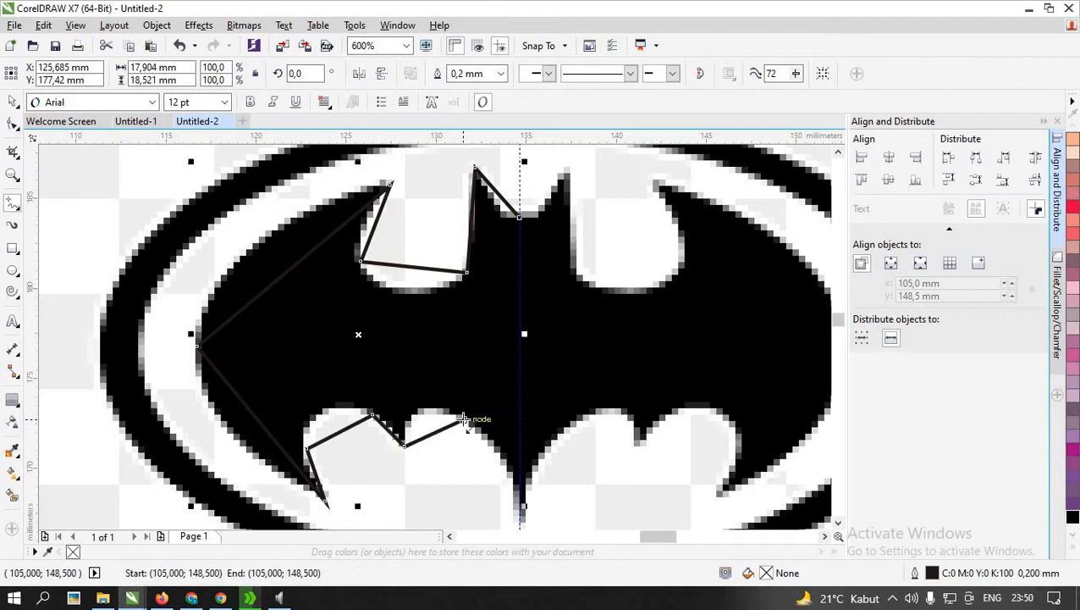
click(522, 514)
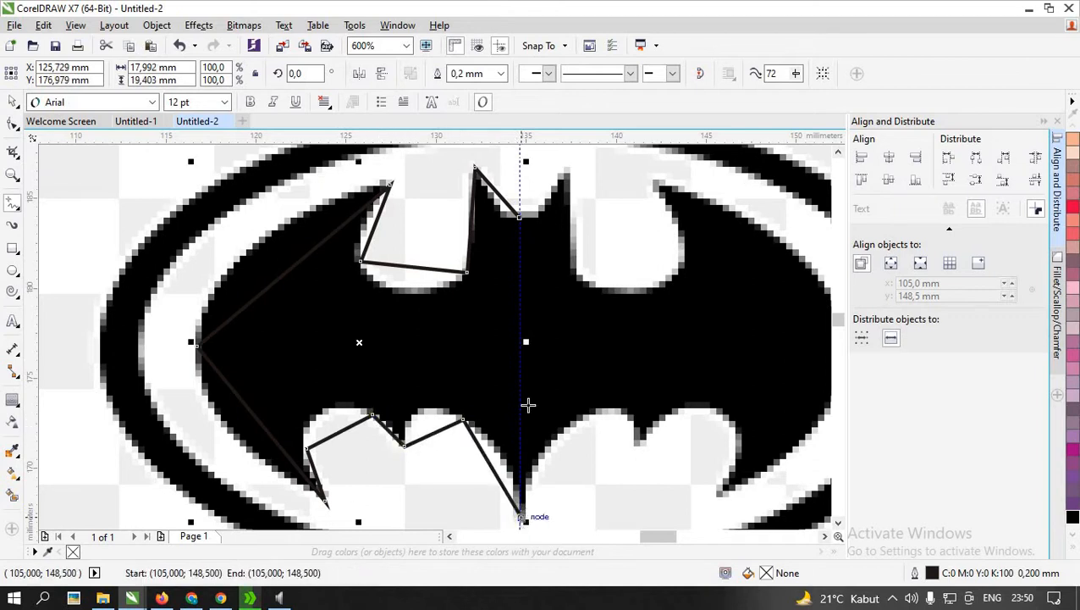
click(519, 216)
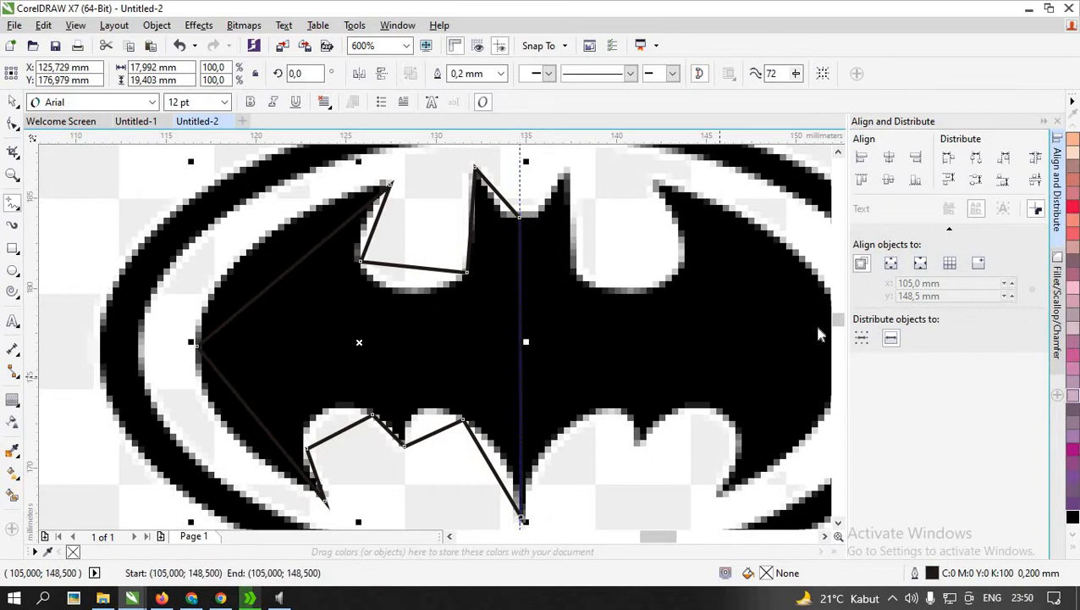
Step: Give the traced half-bat shape a yellow outline (C:0 M:0 Y:100 K:0)
click(13, 103)
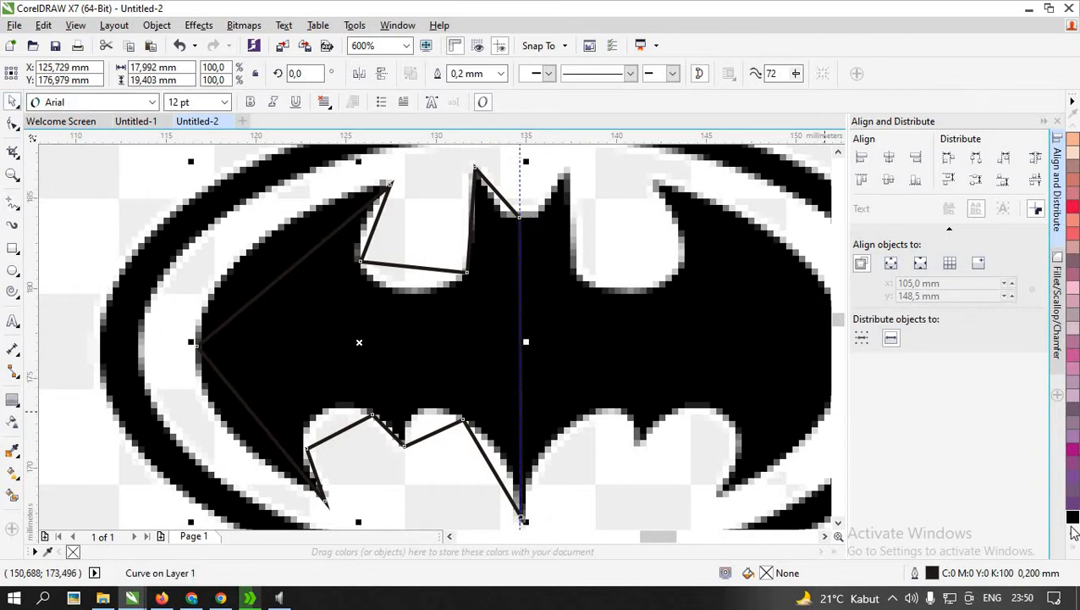
click(1076, 546)
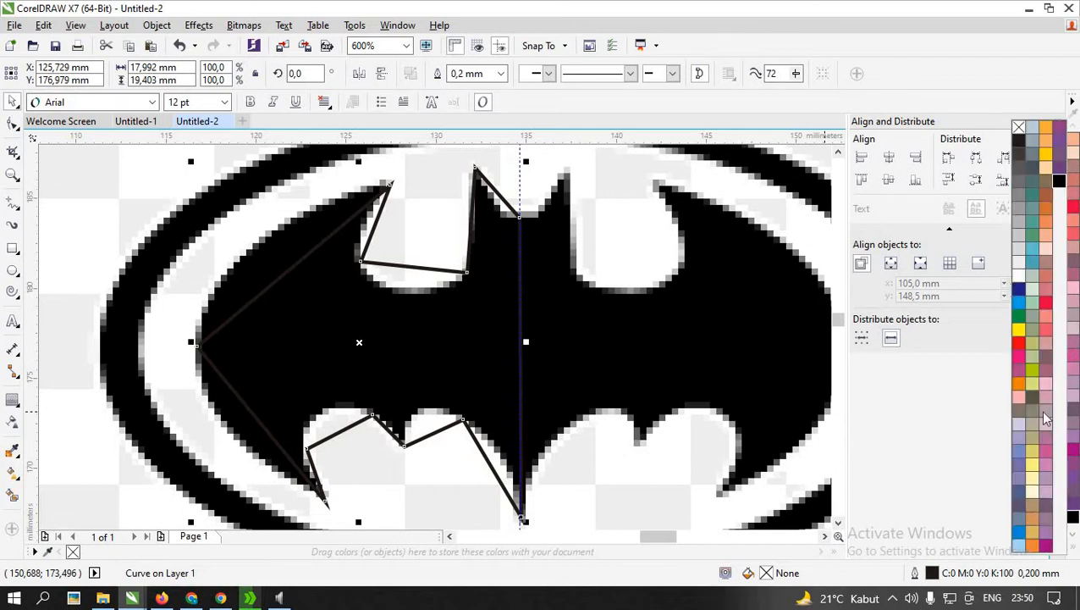
right_click(1019, 329)
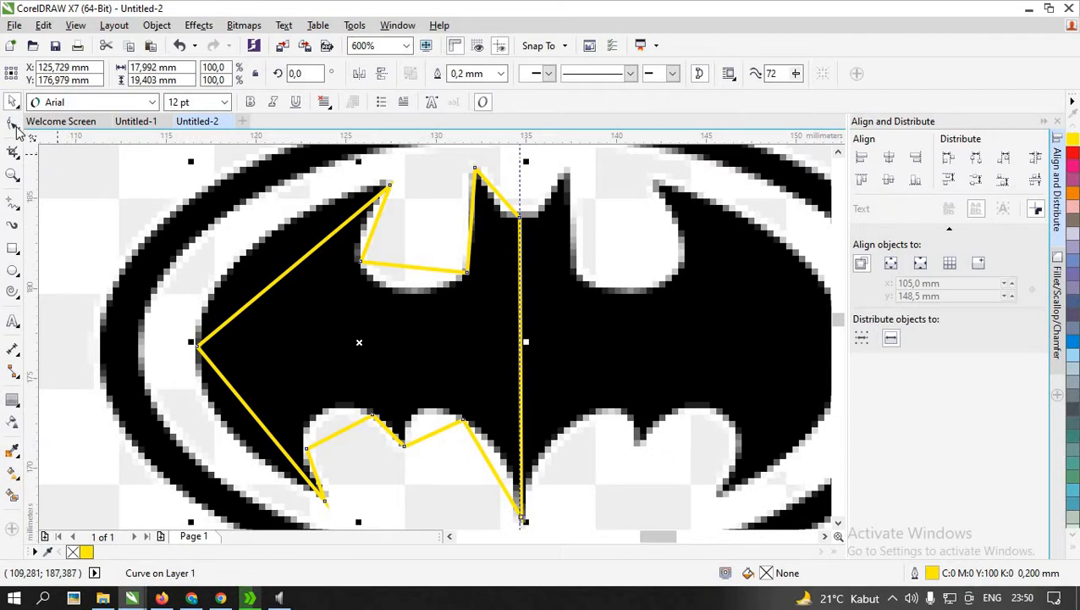
Step: Select all nodes of the half-bat shape and convert its straight segments to curves
click(13, 126)
drag(165, 174, 329, 213)
scroll(573, 457, down, 2)
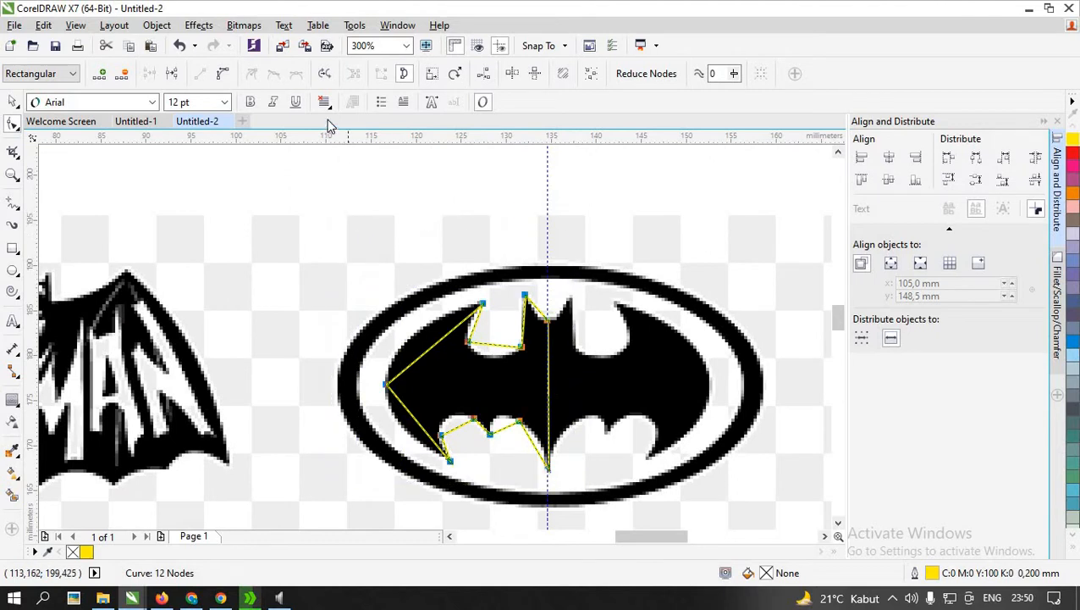
click(223, 75)
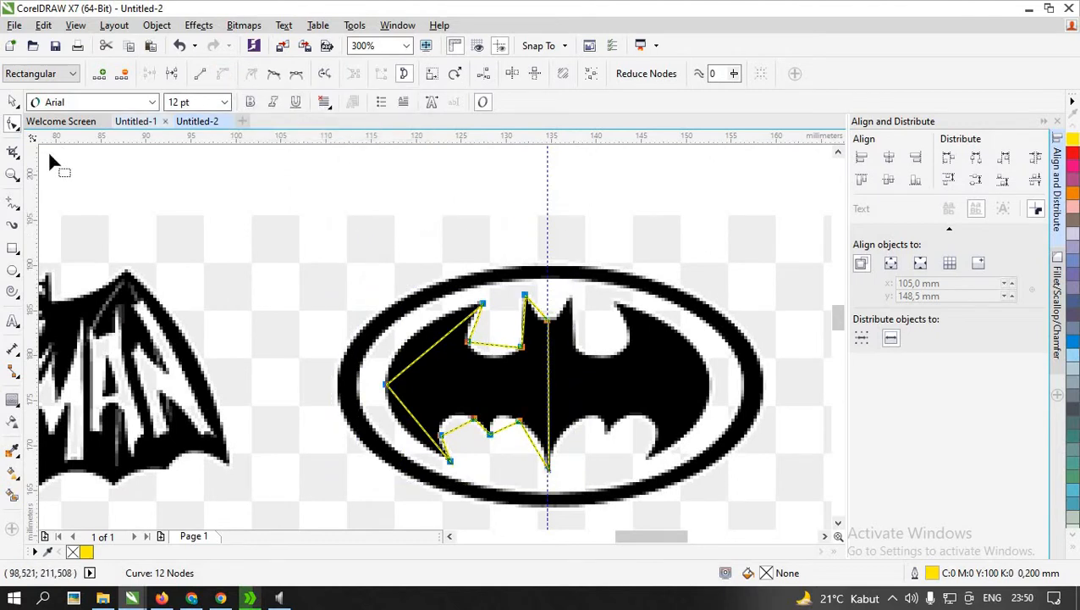
Step: Reshape the segment between the left ear tip and the guideline with an extra node so it follows the head's edge
click(20, 179)
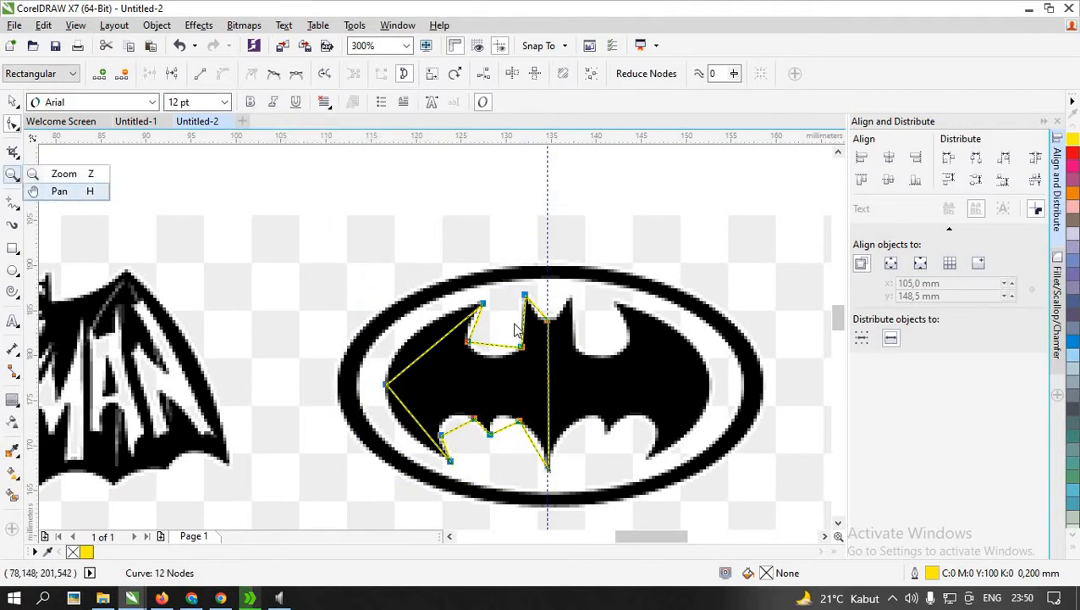
click(65, 175)
drag(431, 282, 586, 437)
click(13, 102)
click(14, 124)
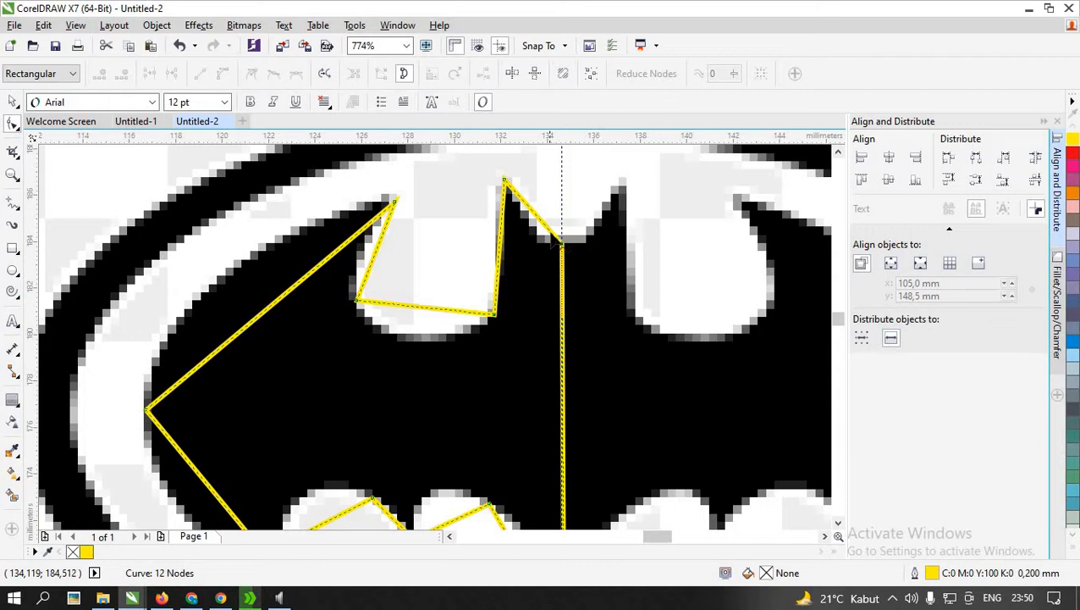
scroll(559, 241, up, 2)
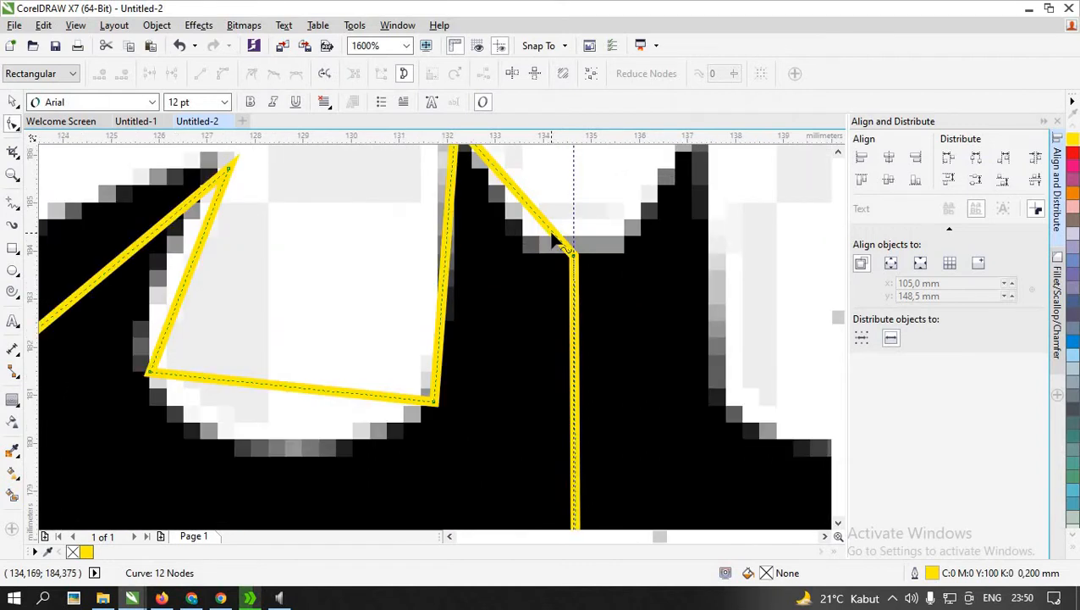
drag(559, 242, 534, 261)
Step: Bend the bottom segment of the notch between the left ear and wing to follow the notch's rounded lower edge
scroll(511, 273, down, 2)
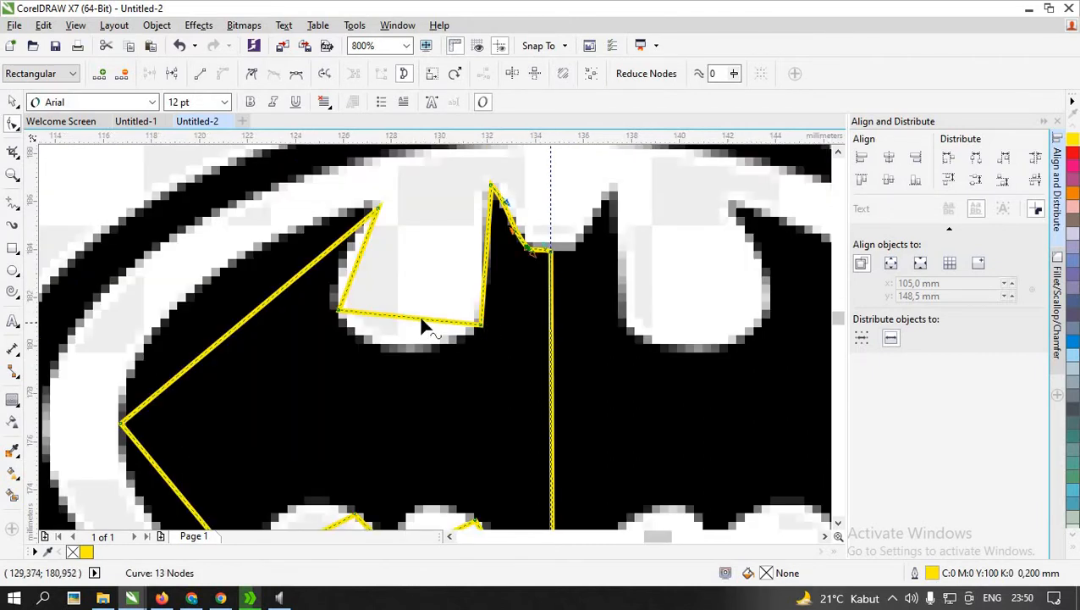
drag(420, 320, 446, 389)
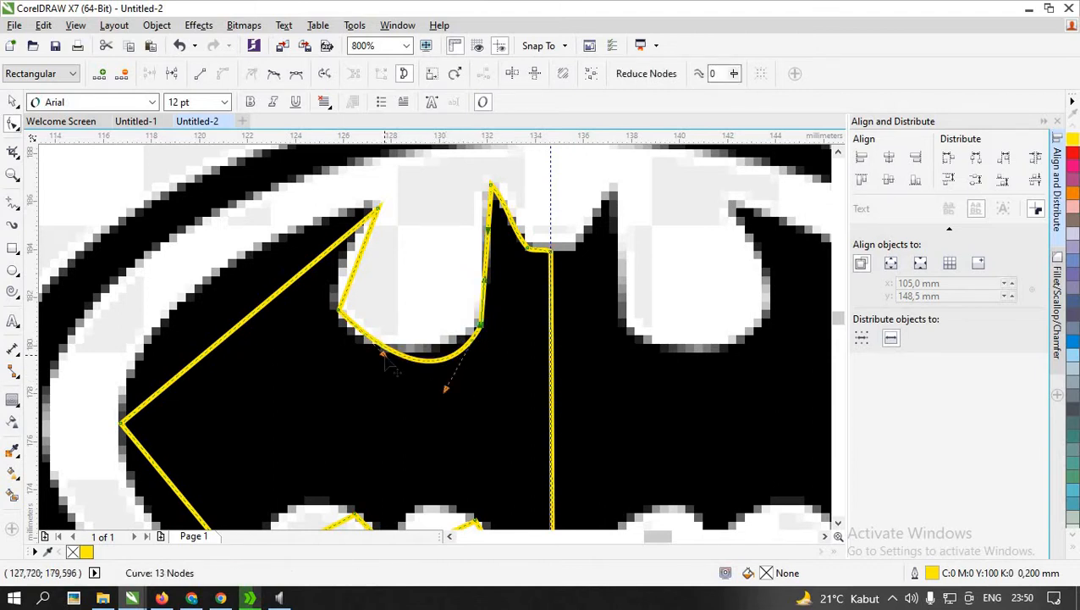
drag(386, 358, 342, 340)
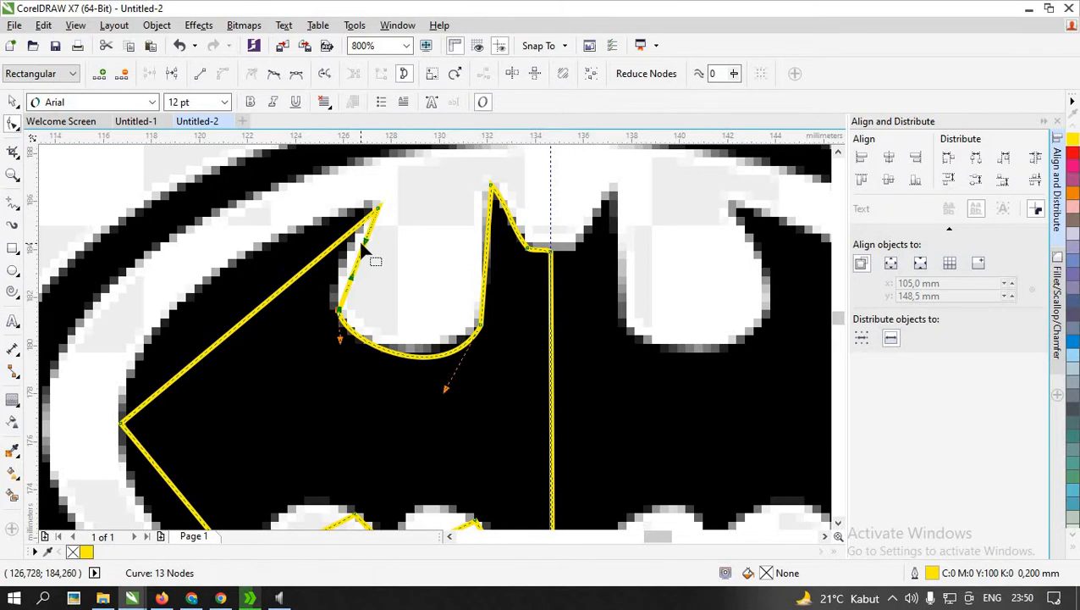
Step: Curve the left wing's upper edge and the notch's outer side, and fit the upper wing-tip node to the bitmap
drag(333, 256, 298, 237)
drag(376, 207, 377, 201)
drag(352, 276, 315, 262)
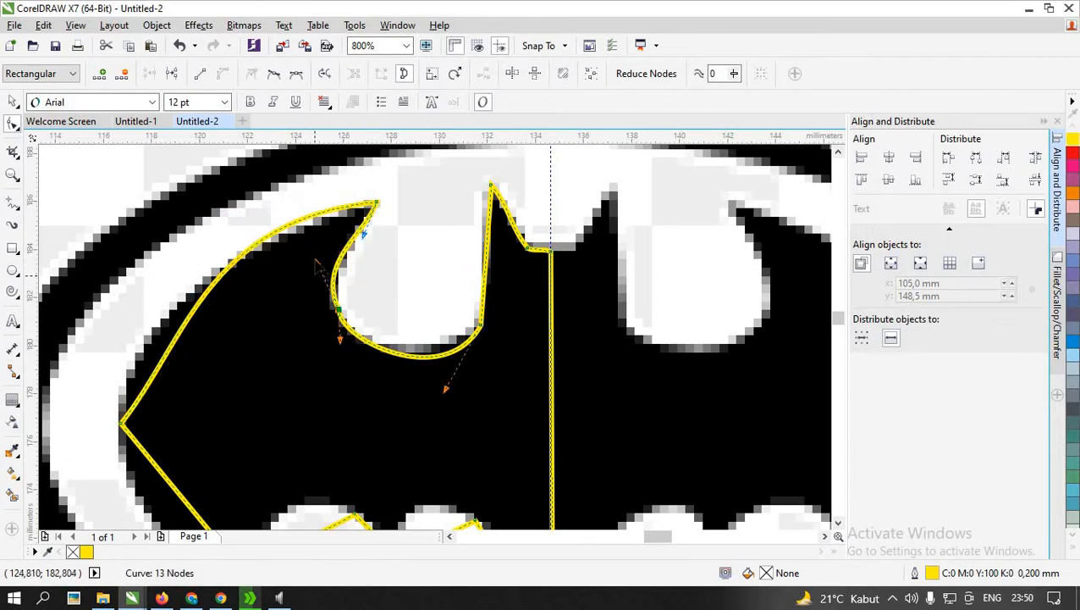
drag(320, 268, 330, 250)
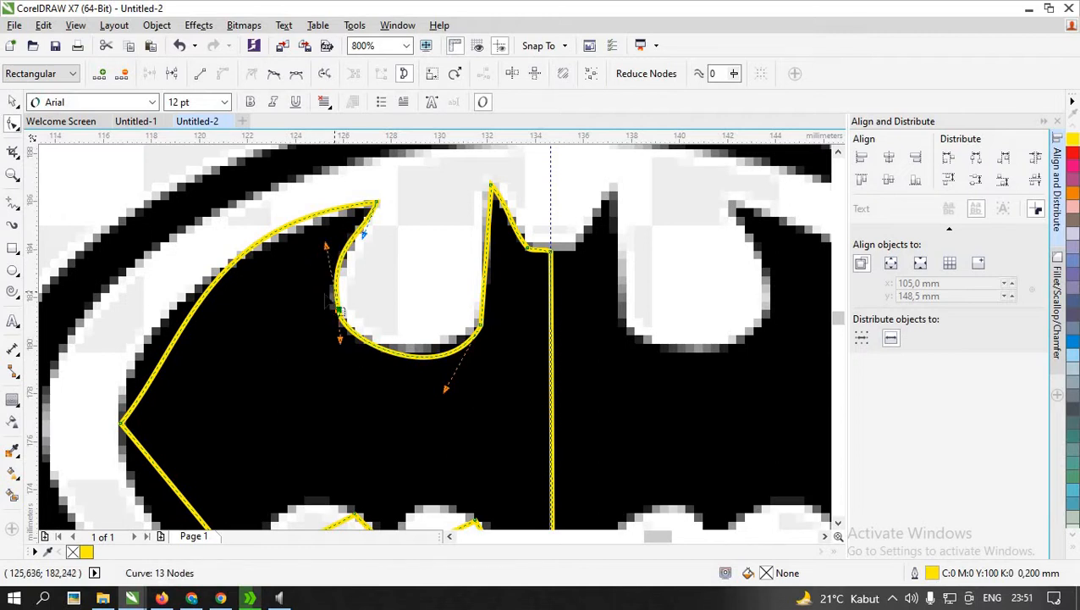
Step: Make the notch's outer node symmetrical and refit it, and shift the inner corner node while curving the ear's outer side
click(295, 75)
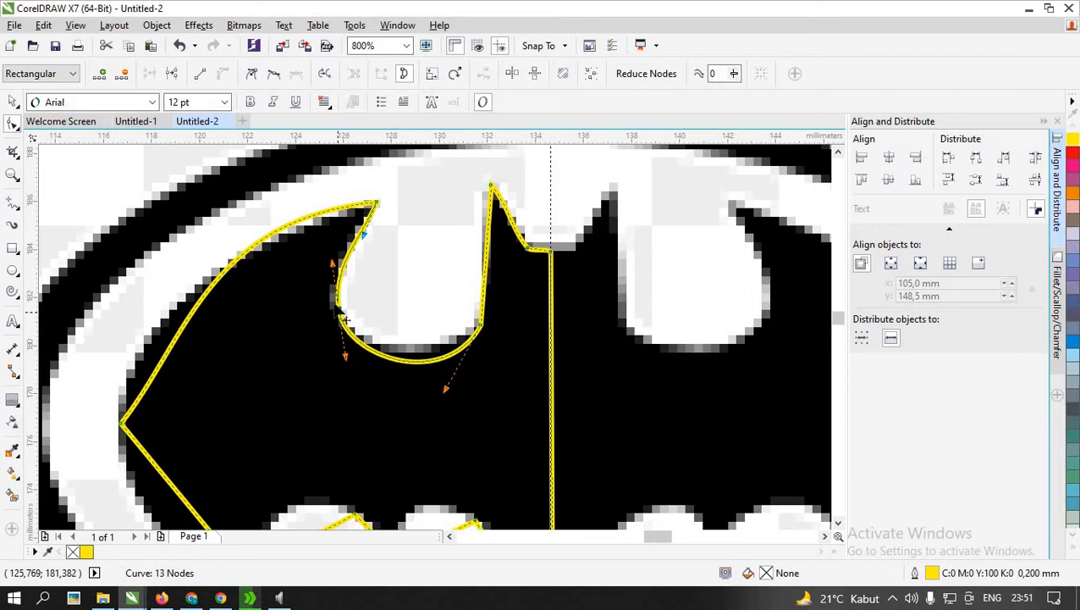
drag(341, 314, 339, 301)
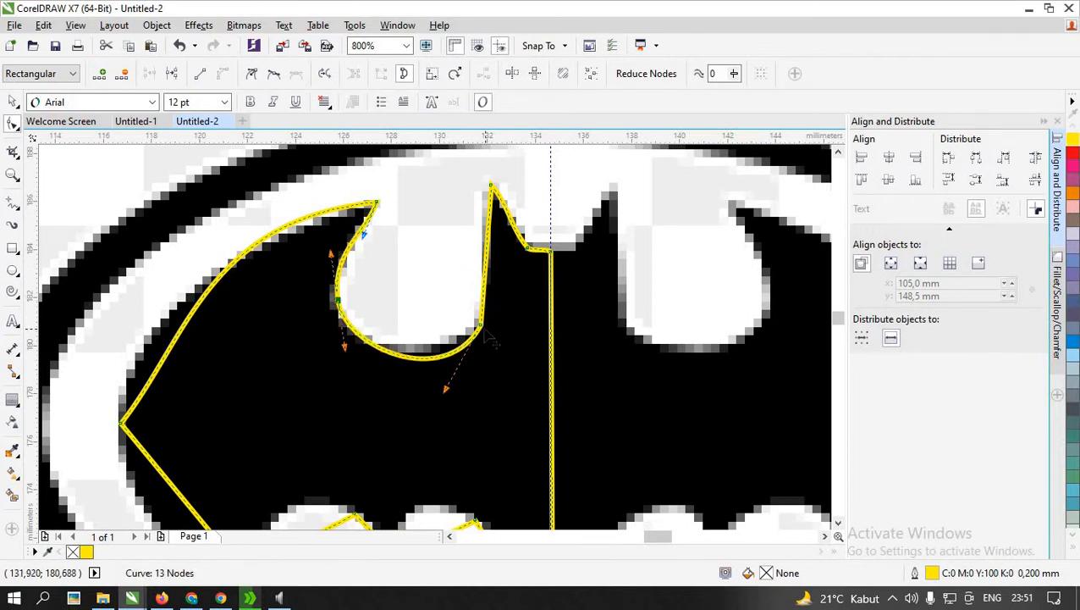
drag(480, 326, 470, 329)
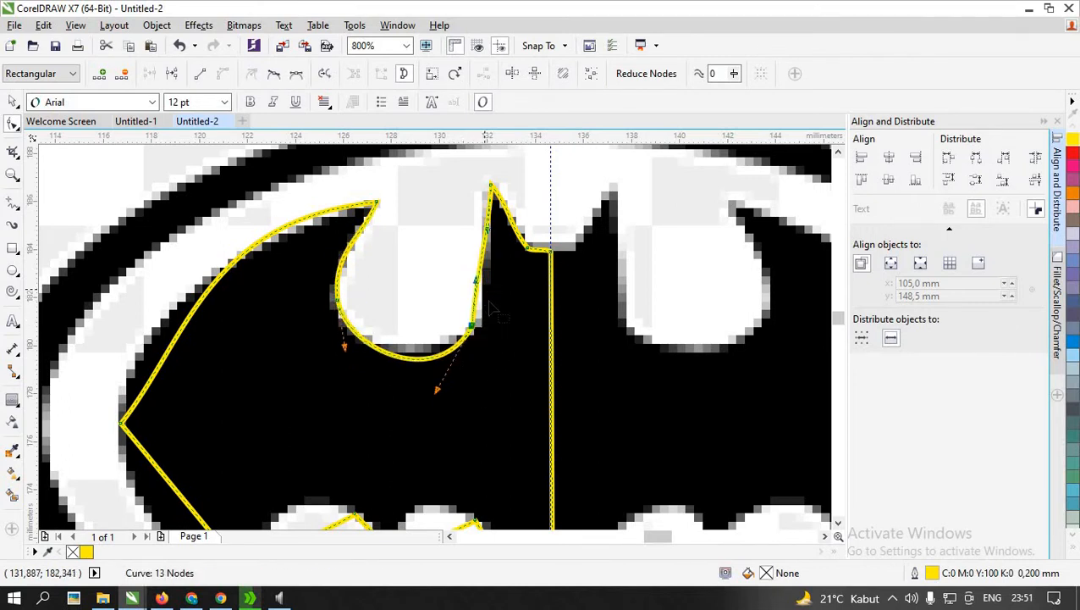
drag(475, 282, 462, 357)
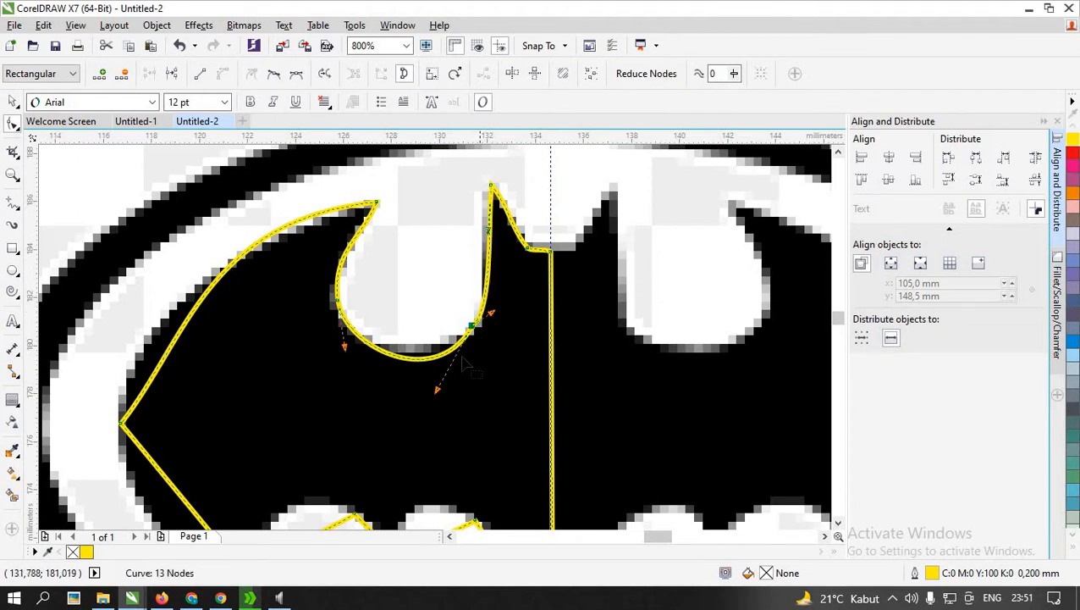
Step: Fine-tune the curve at the notch's lower inner corner and bend the left wing's lower outer edge to follow the bitmap
mouse_move(438, 396)
mouse_down()
mouse_move(429, 376)
mouse_move(434, 384)
mouse_up()
scroll(433, 384, down, 1)
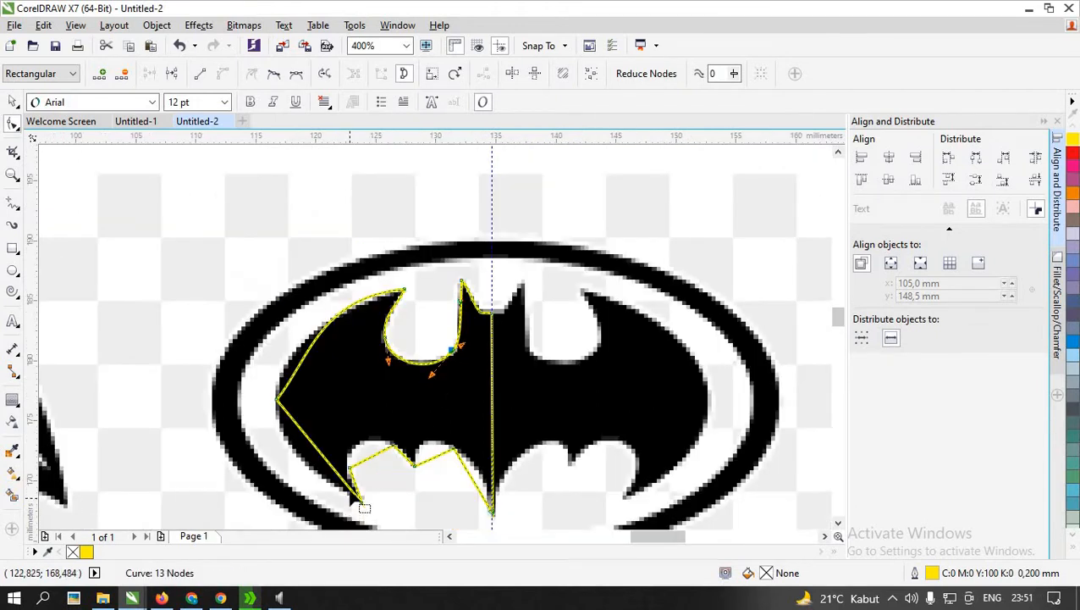
scroll(360, 495, up, 1)
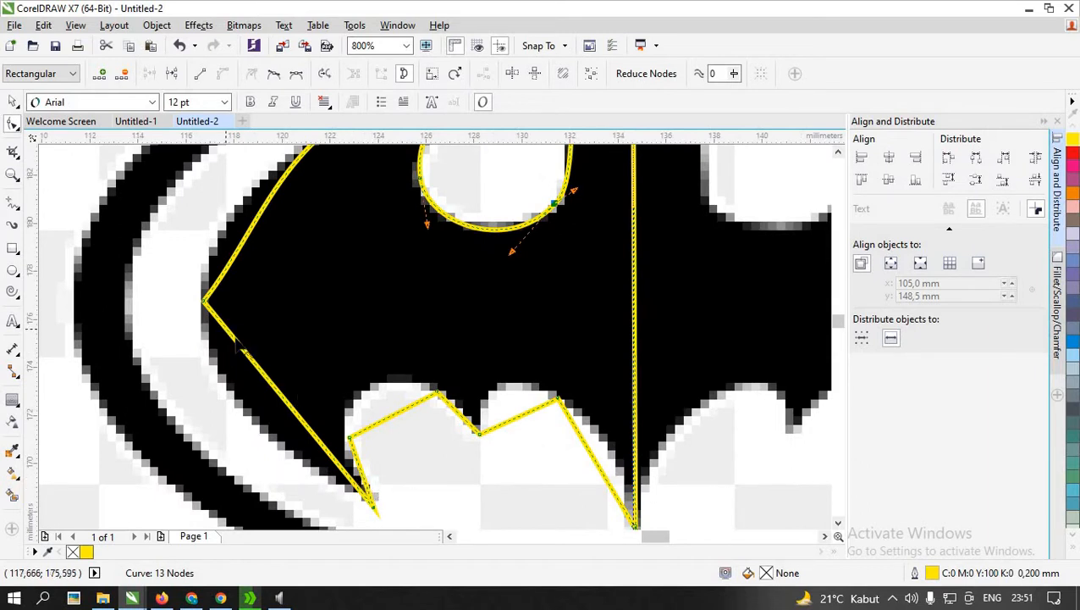
drag(238, 341, 219, 371)
scroll(270, 278, down, 1)
scroll(269, 269, up, 1)
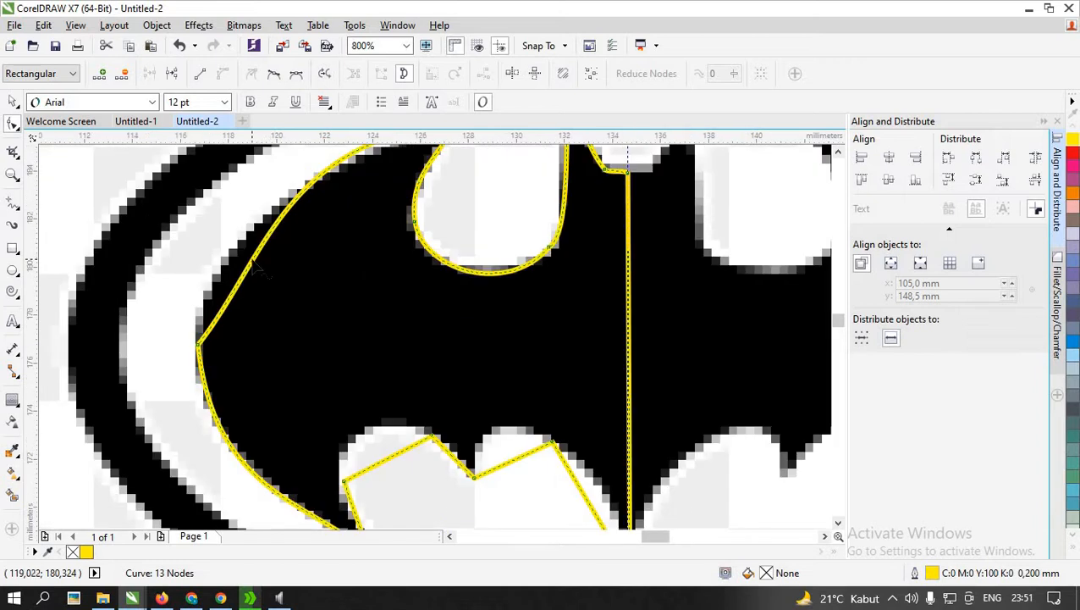
Step: Bend the left wing's upper outer edge outward so it follows the black silhouette
drag(321, 259, 296, 261)
scroll(295, 261, down, 2)
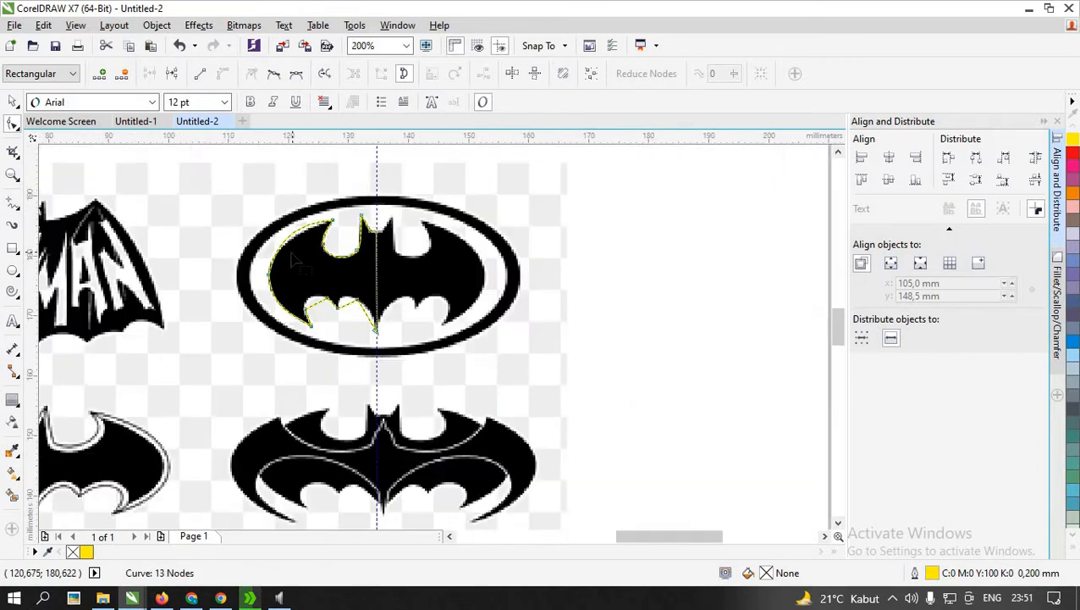
scroll(322, 220, up, 2)
drag(413, 319, 302, 335)
scroll(301, 341, down, 1)
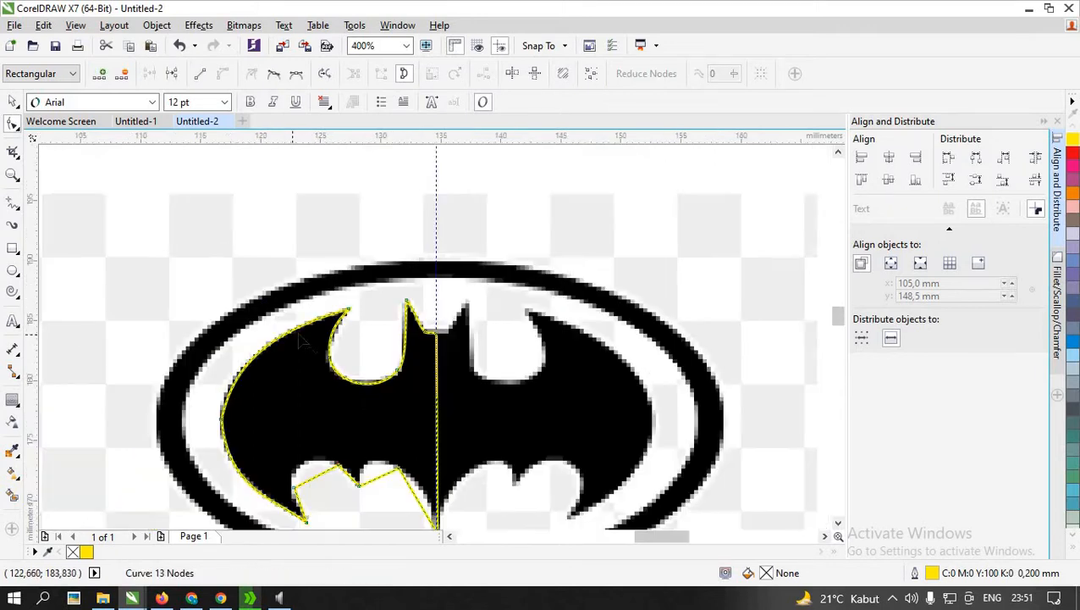
Step: Make the left wing's outermost node symmetrical and adjust its handles so both adjoining curves fit the bitmap
scroll(300, 339, down, 1)
scroll(173, 294, up, 2)
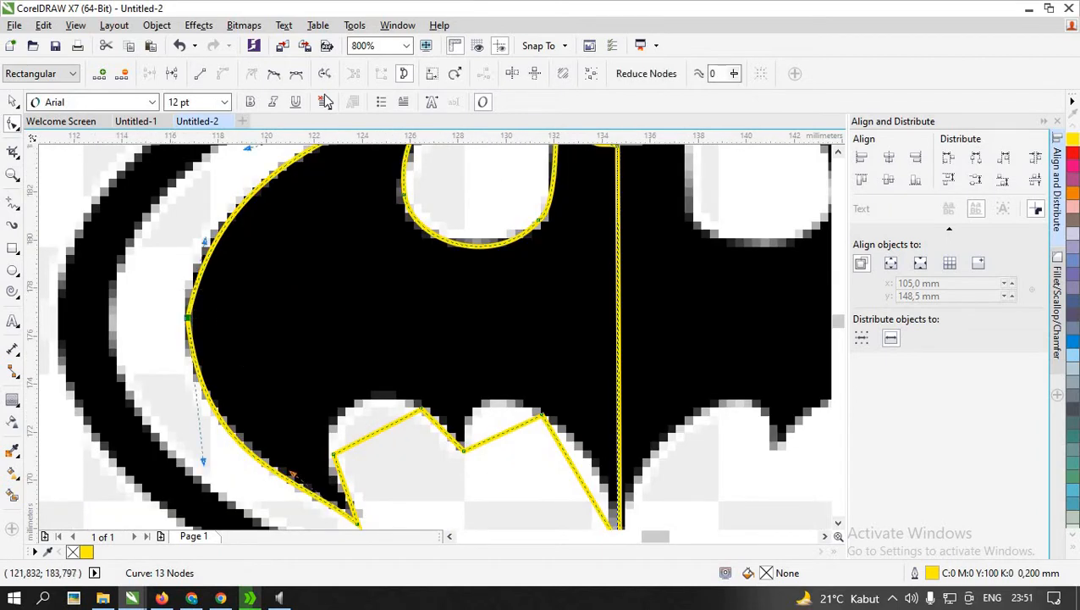
scroll(269, 232, down, 1)
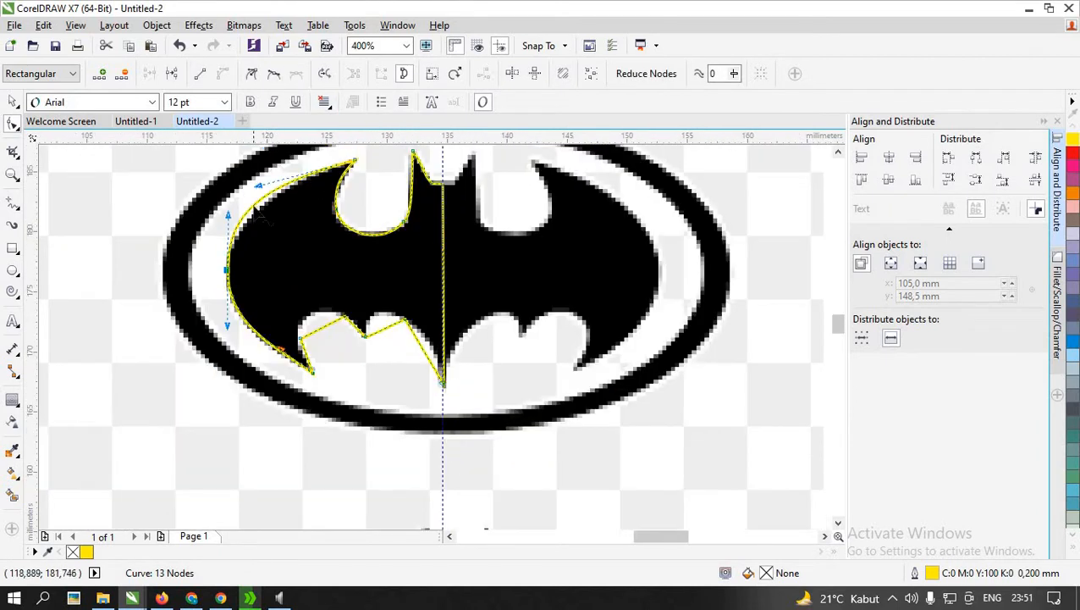
click(256, 216)
scroll(249, 227, up, 1)
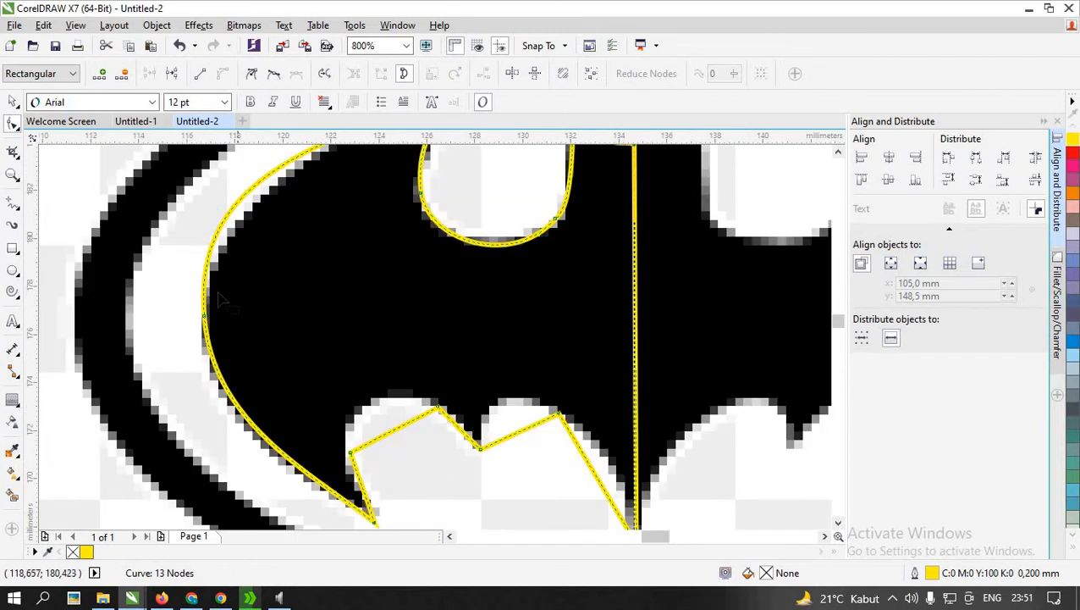
click(204, 316)
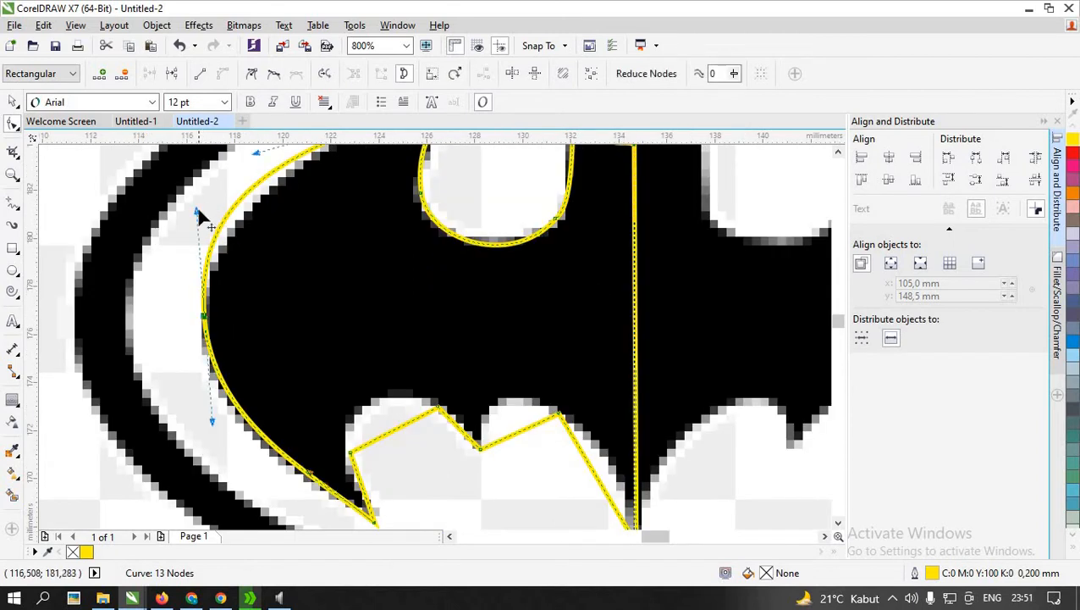
drag(197, 211, 210, 234)
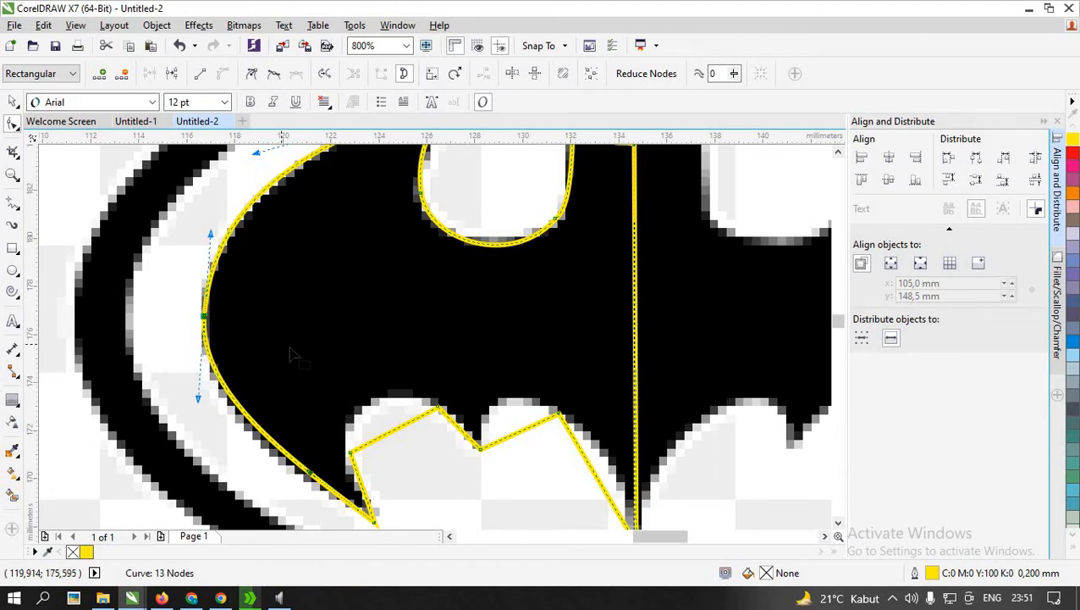
Step: Arch the top of the left wing's outer lower scallop and smooth the node on its outer side
scroll(288, 354, down, 2)
scroll(361, 412, up, 3)
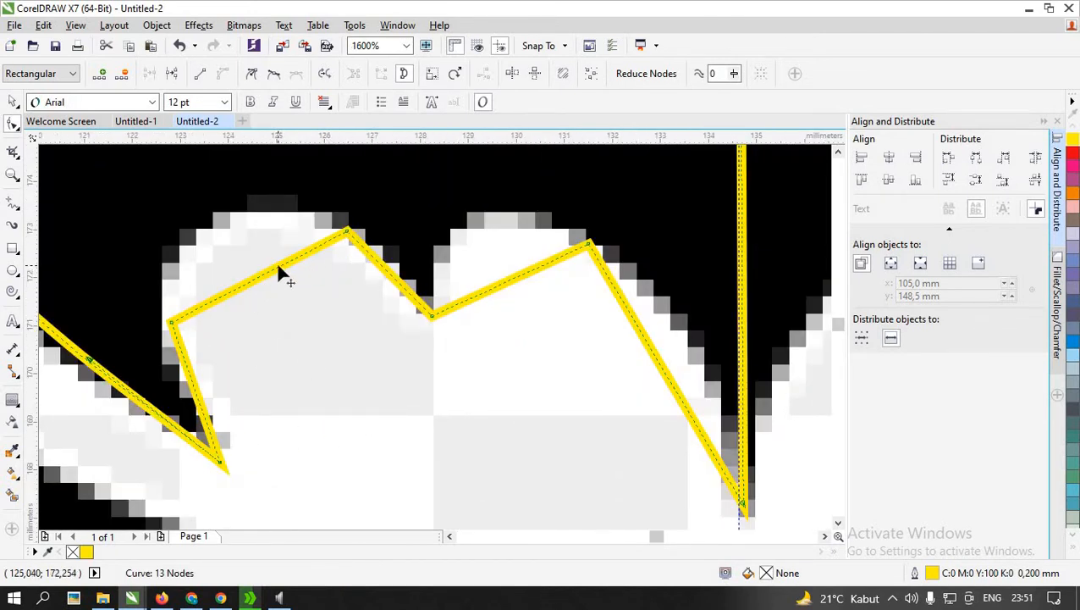
drag(282, 272, 241, 207)
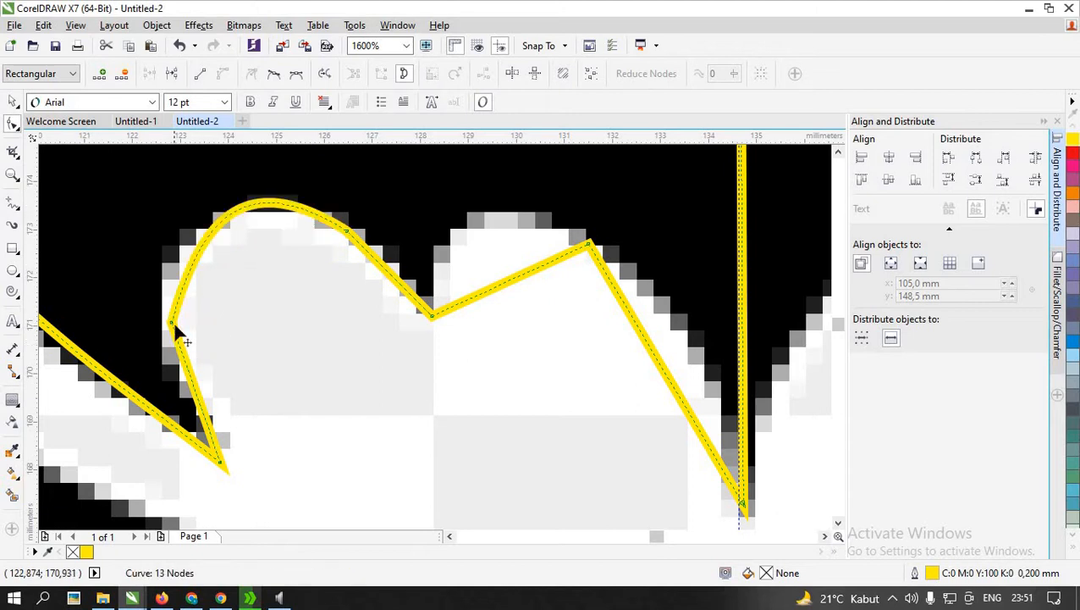
click(172, 322)
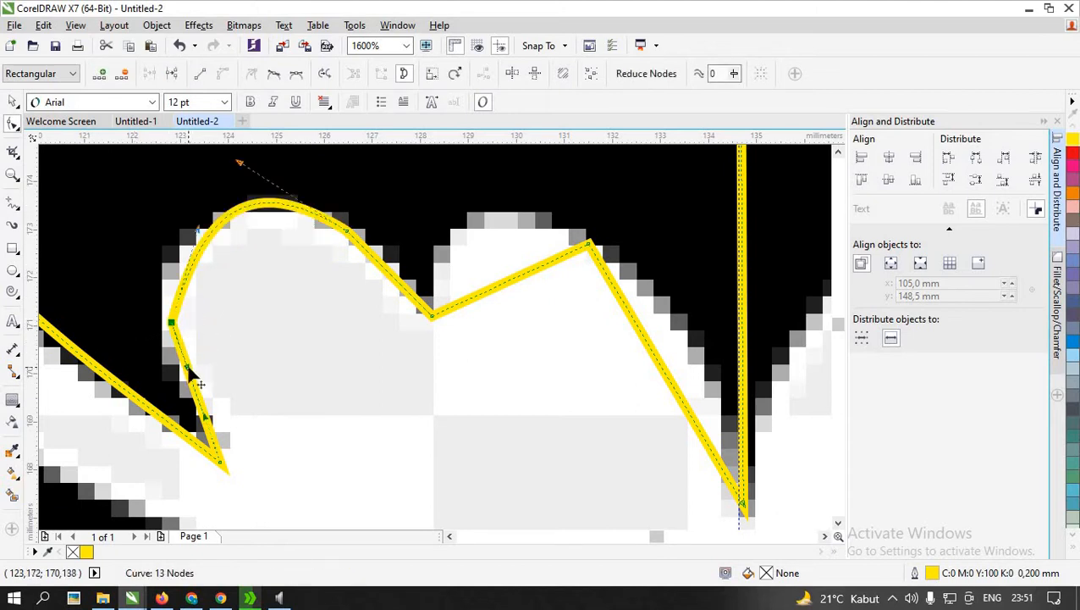
drag(187, 368, 144, 301)
drag(208, 247, 146, 238)
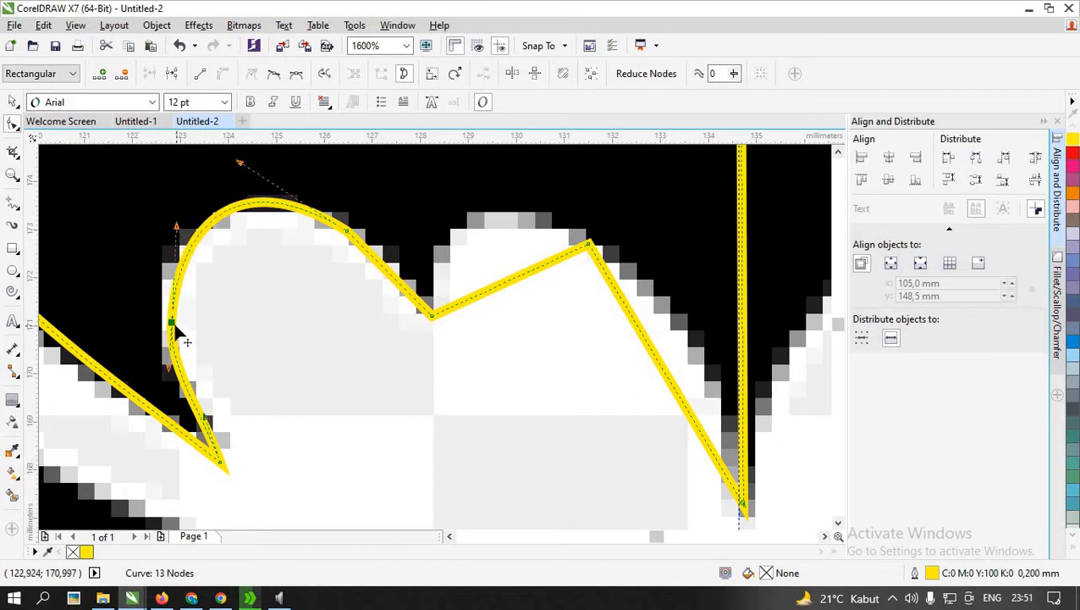
Step: Fit the outer scallop's side node and handles to the bitmap, and shift its upper node and the cusp between the scallops
drag(174, 326, 165, 312)
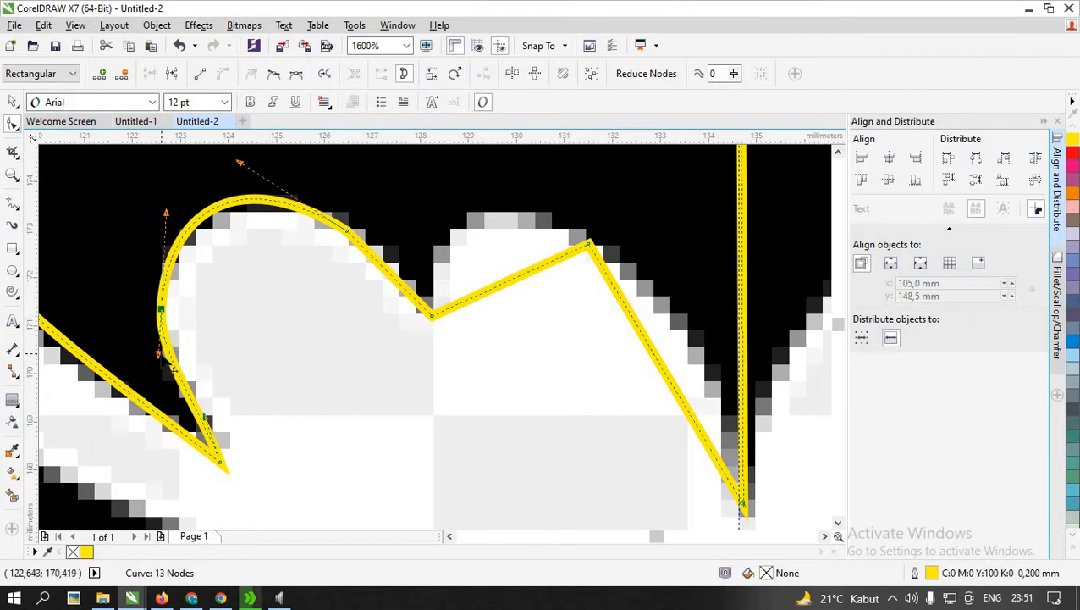
drag(160, 353, 170, 363)
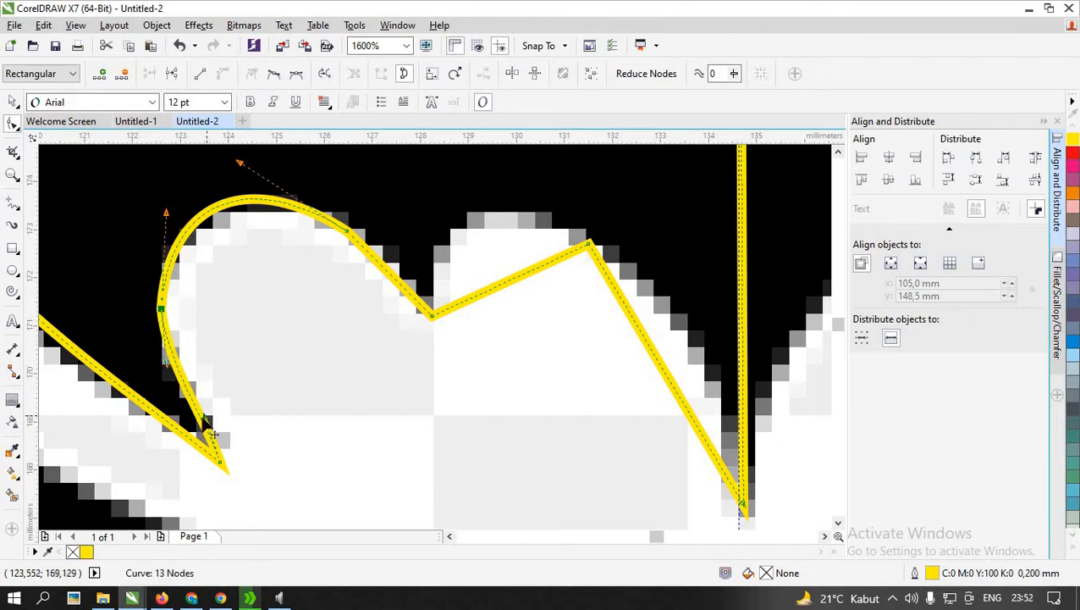
drag(205, 416, 201, 417)
drag(432, 315, 418, 308)
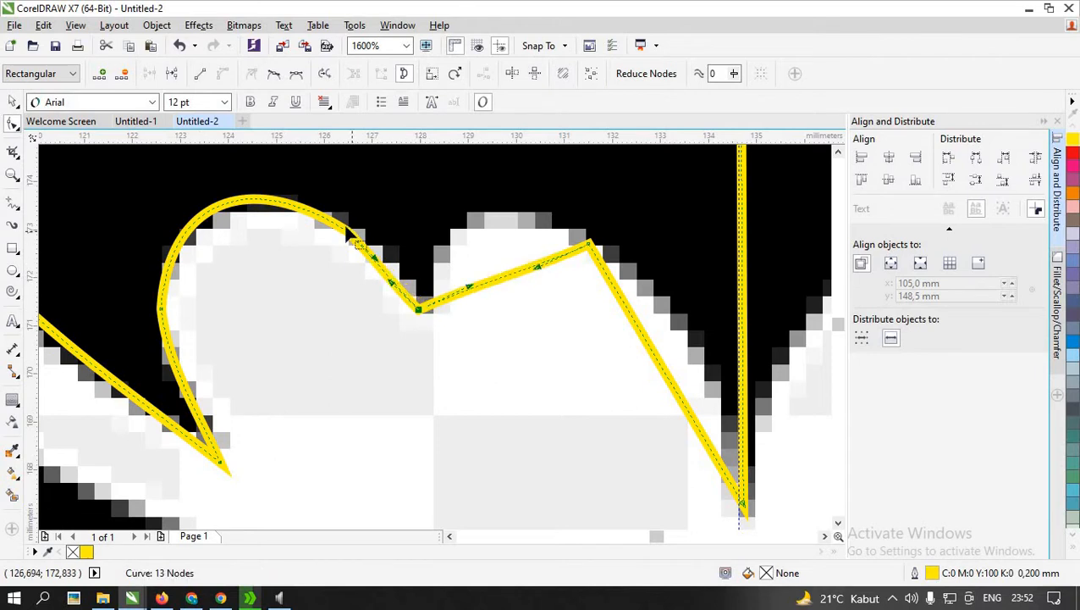
drag(348, 231, 363, 230)
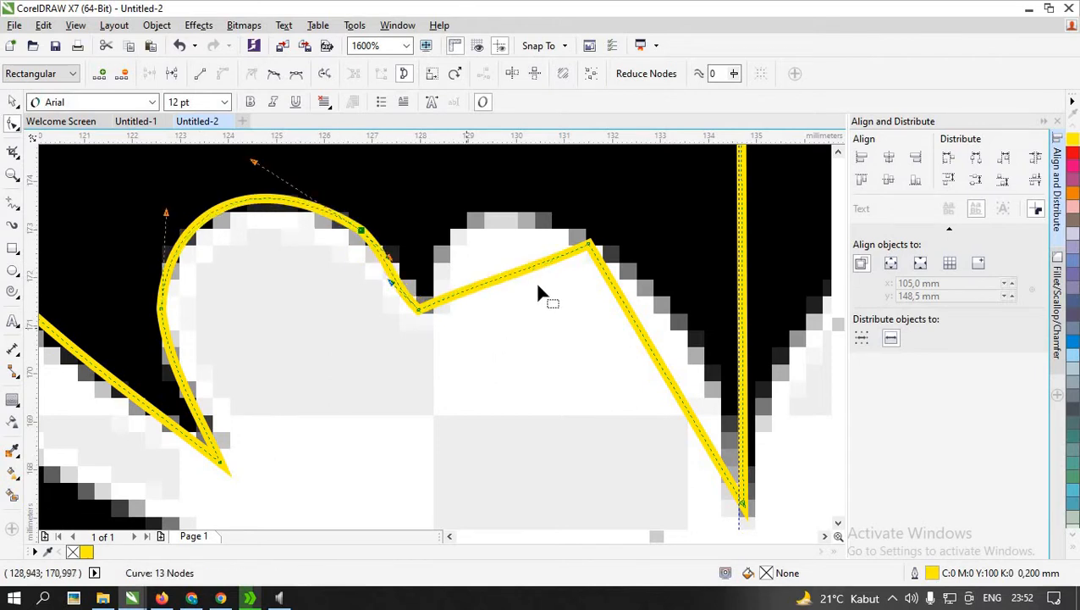
Step: Curve both segments of the inner scallop down to the tail tip and delete the node between them
drag(531, 272, 510, 210)
drag(663, 366, 708, 382)
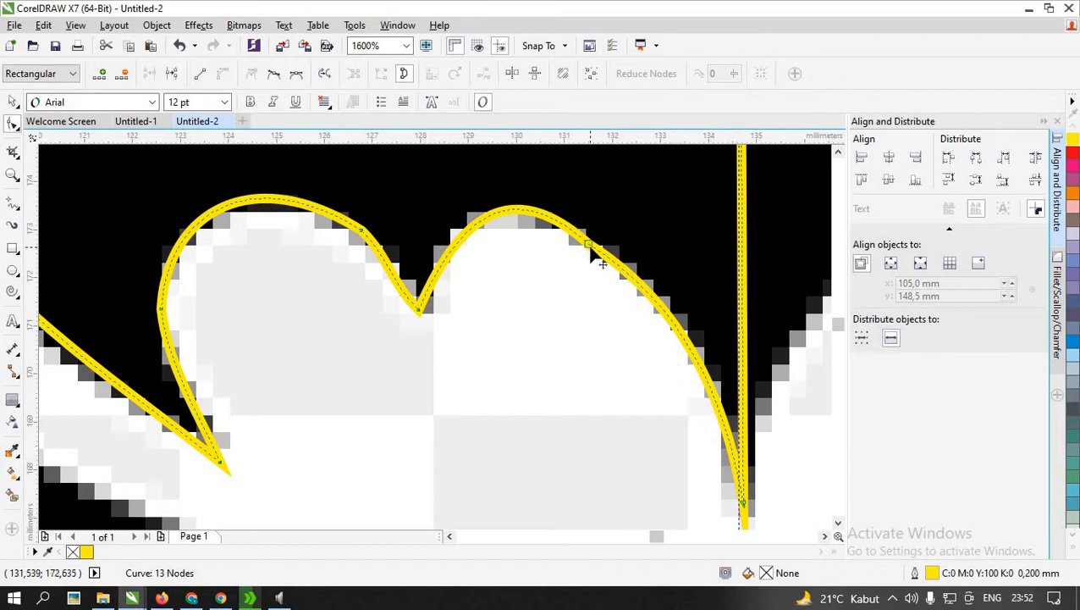
key(Delete)
click(370, 244)
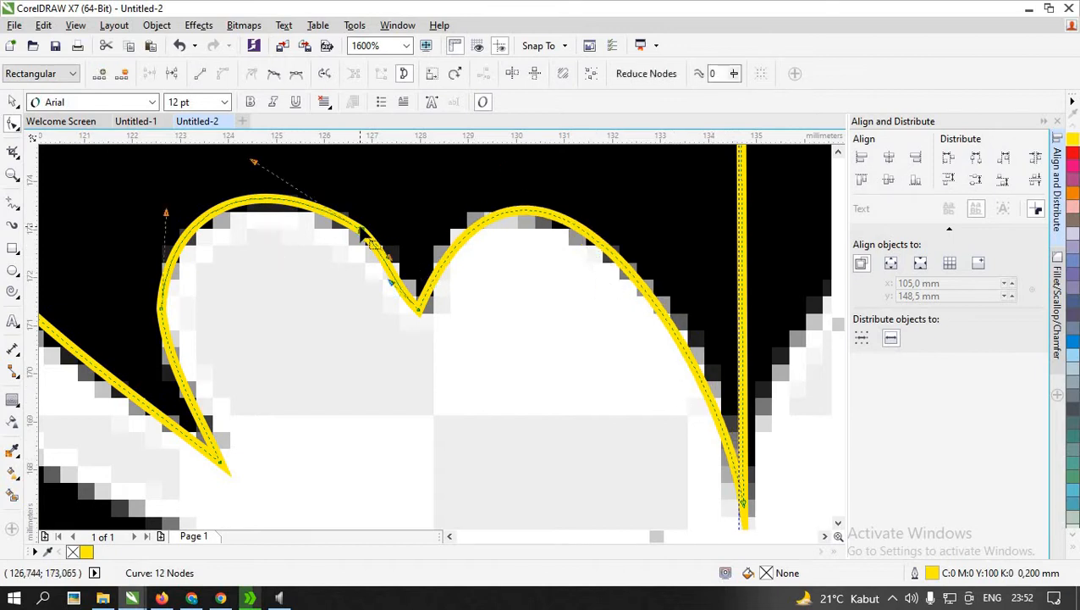
key(Delete)
key(ctrl+z)
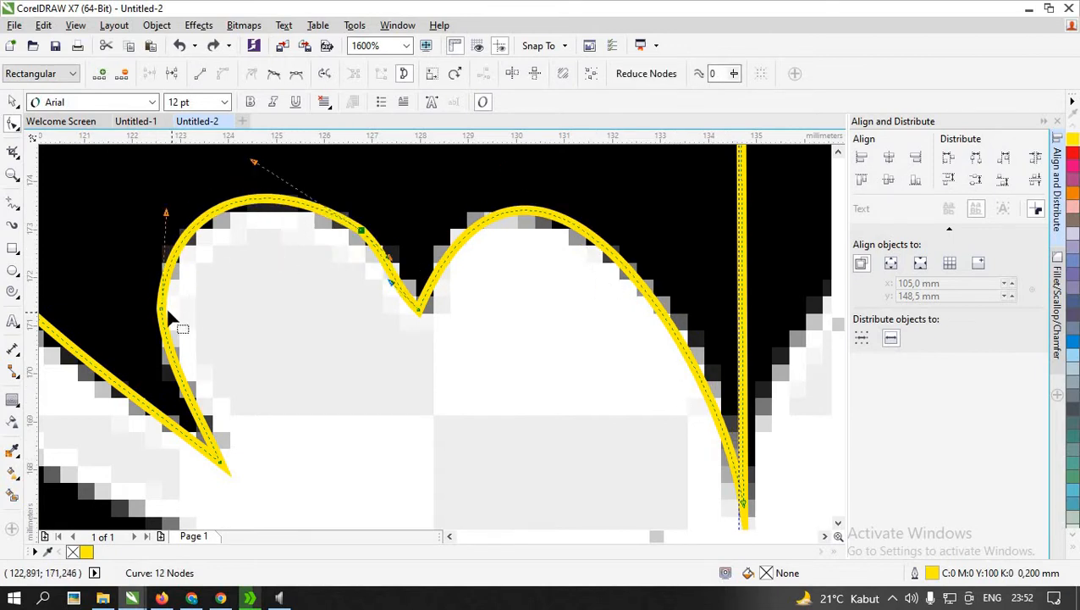
click(164, 313)
key(Delete)
key(ctrl+z)
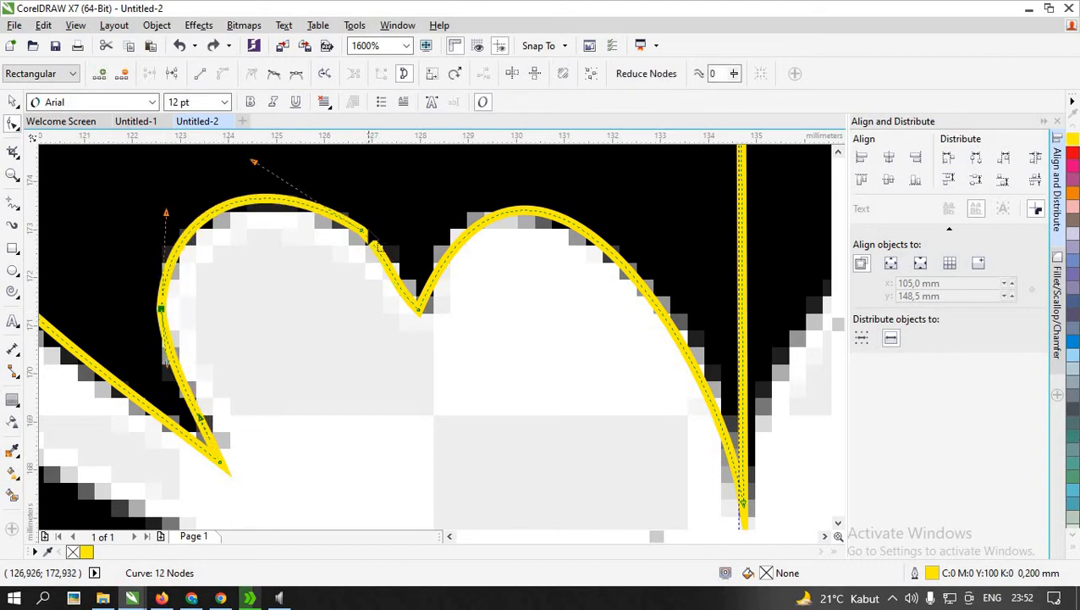
click(377, 254)
click(300, 82)
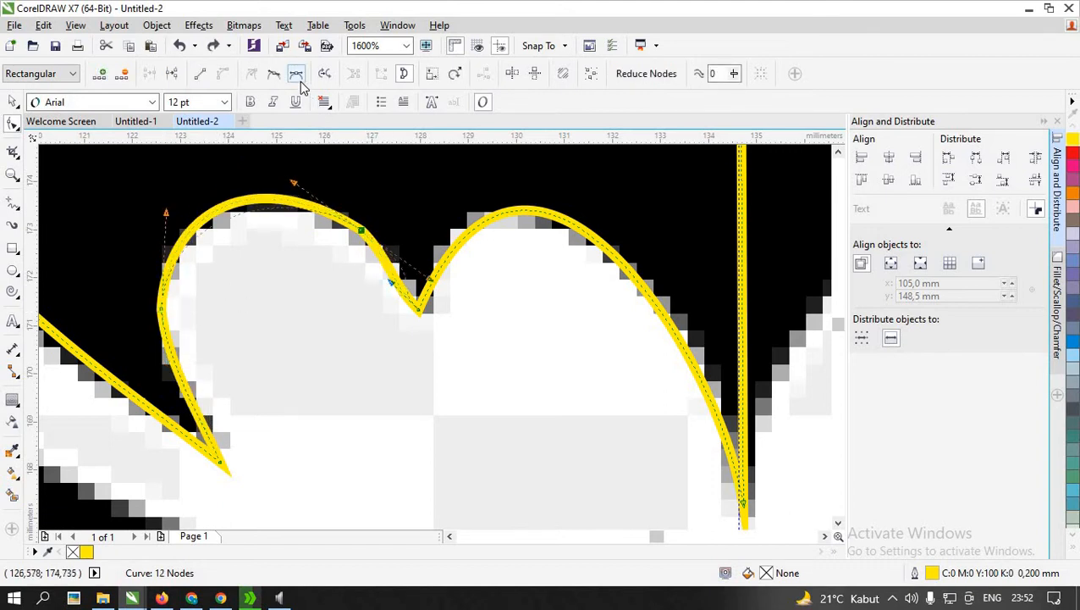
key(ctrl+z)
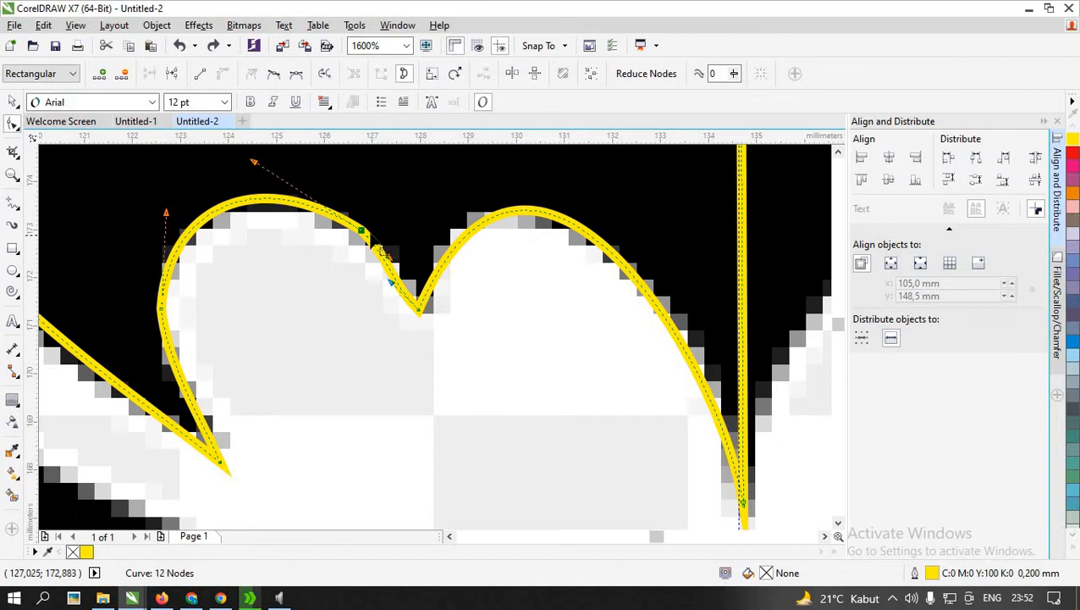
Step: Reposition the outer scallop's upper and side nodes and adjust their handles so the arch sits closer to the bitmap edge
mouse_move(361, 231)
mouse_down()
mouse_move(337, 234)
mouse_move(328, 220)
mouse_move(379, 250)
mouse_up()
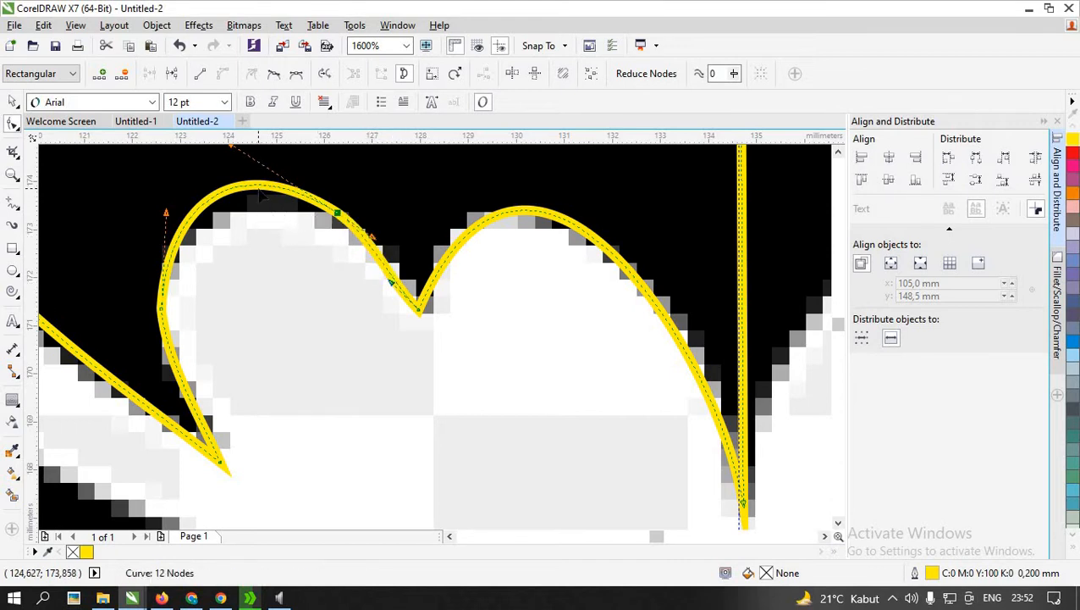
drag(246, 203, 251, 221)
drag(170, 346, 153, 233)
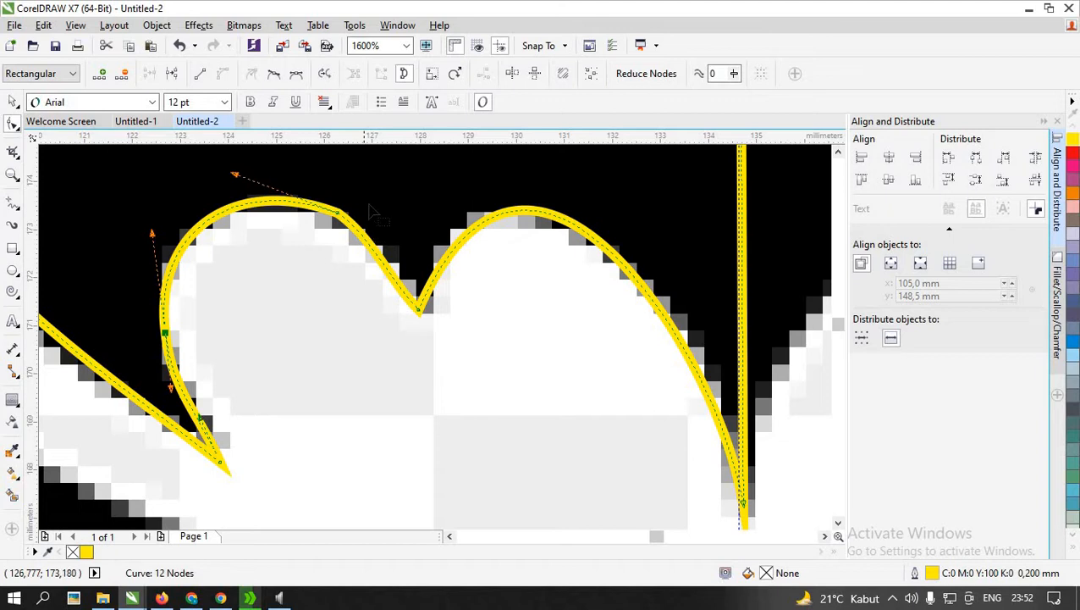
Step: Adjust the handles of the outer scallop's upper node and the cusp to round the segment between them
click(337, 212)
drag(383, 252, 409, 248)
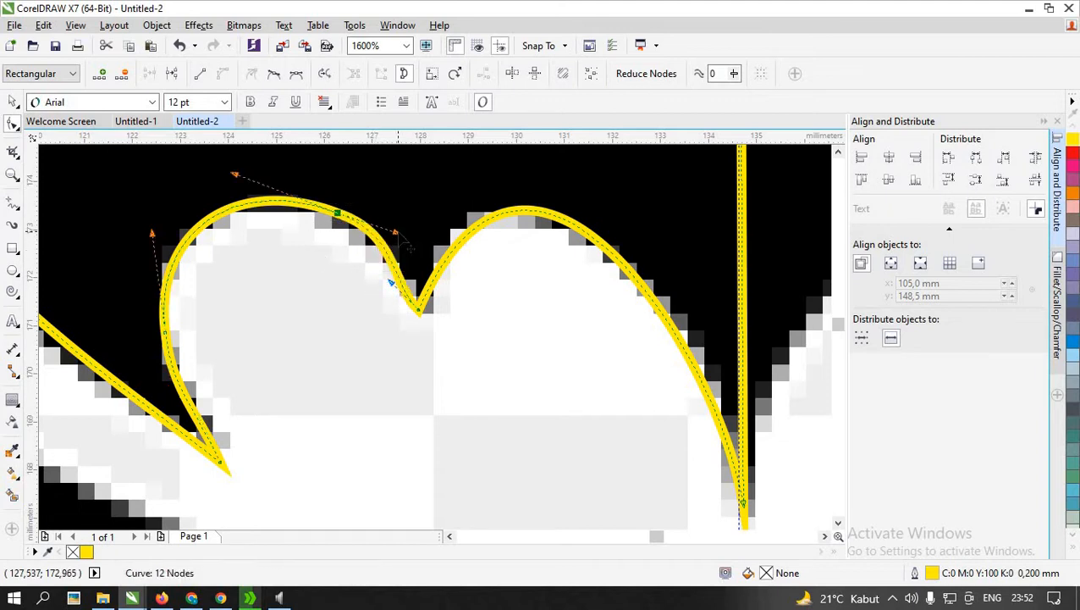
click(417, 309)
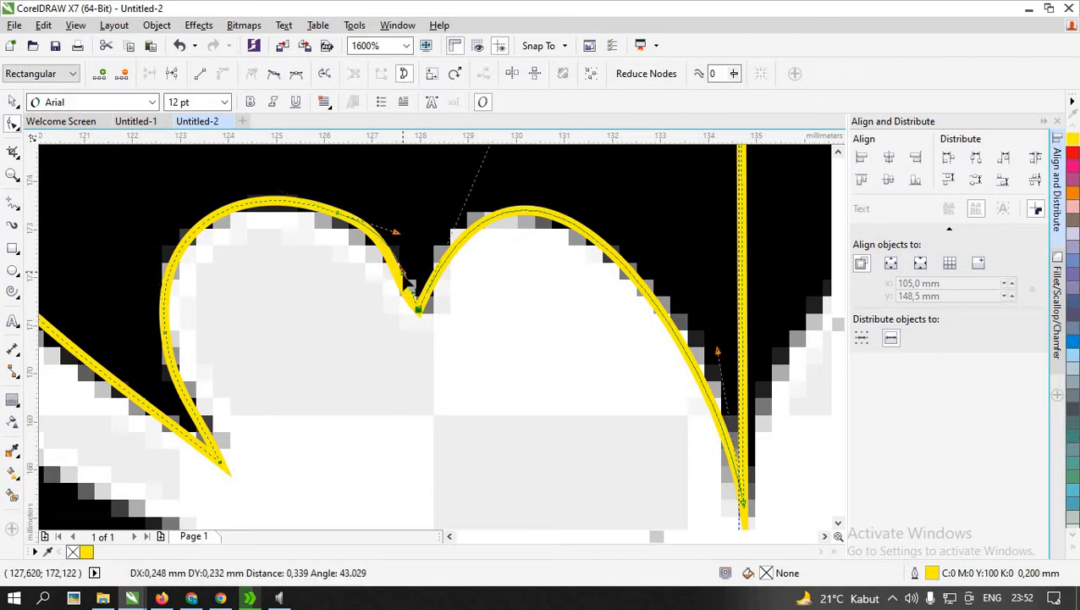
scroll(429, 335, down, 2)
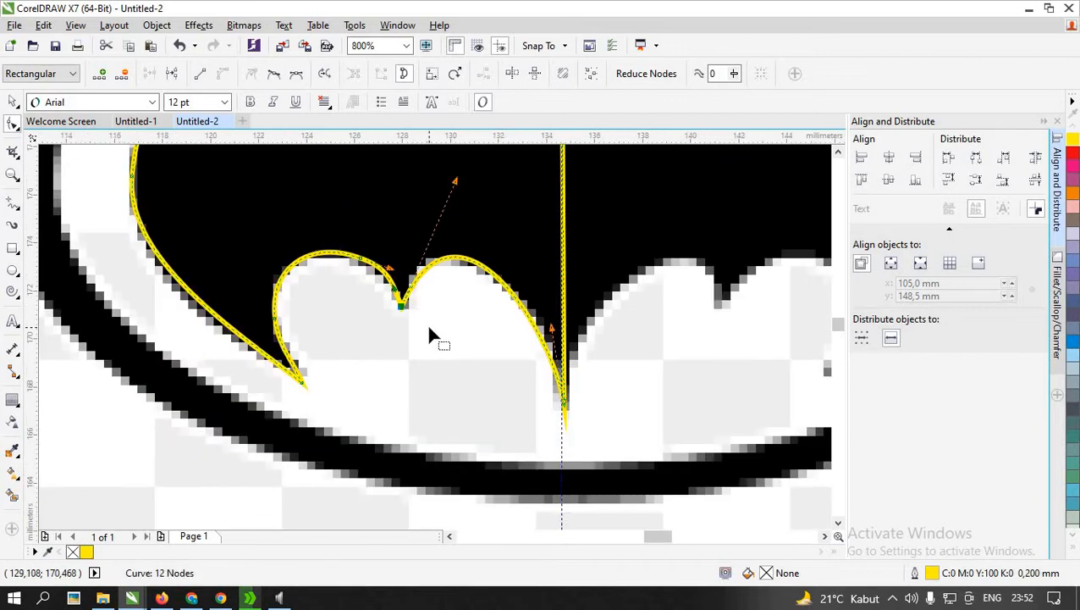
scroll(397, 298, up, 1)
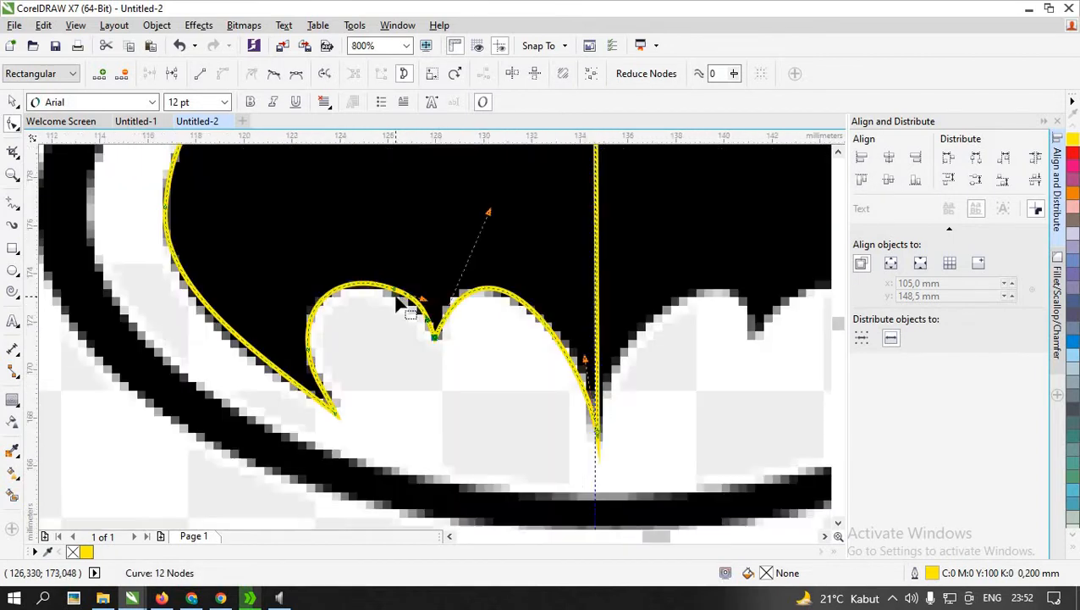
Step: Fill the traced left half of the bat with yellow
scroll(397, 298, down, 1)
scroll(400, 307, down, 1)
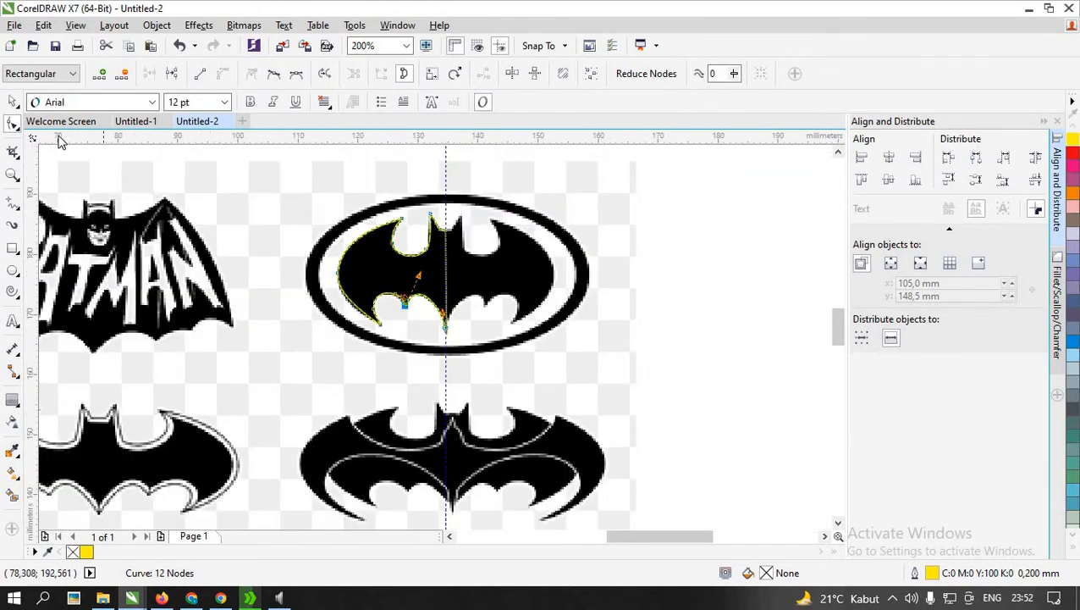
click(13, 102)
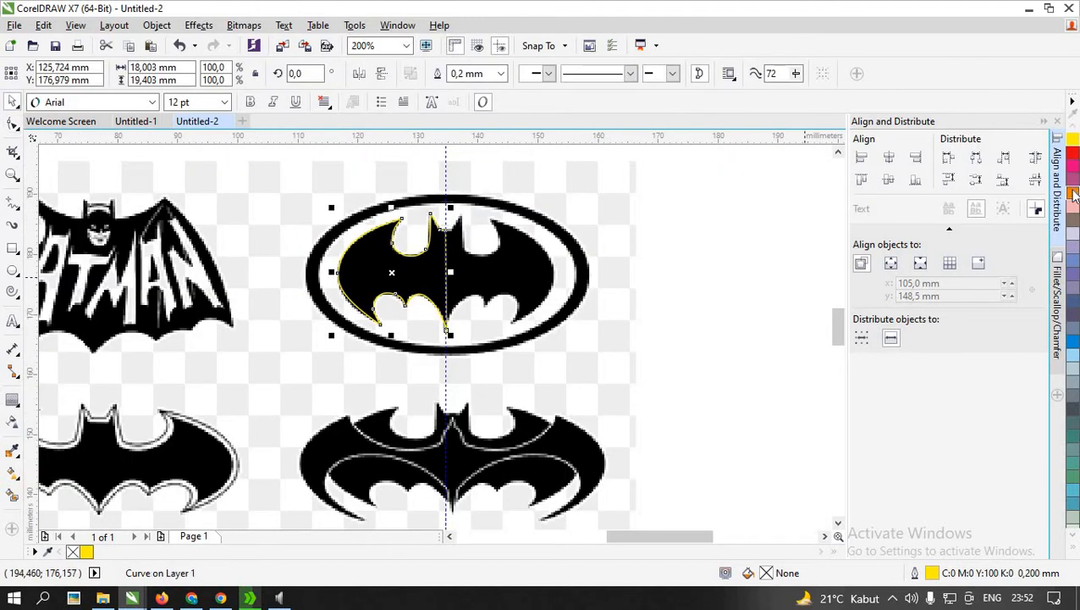
click(1072, 151)
key(ctrl+z)
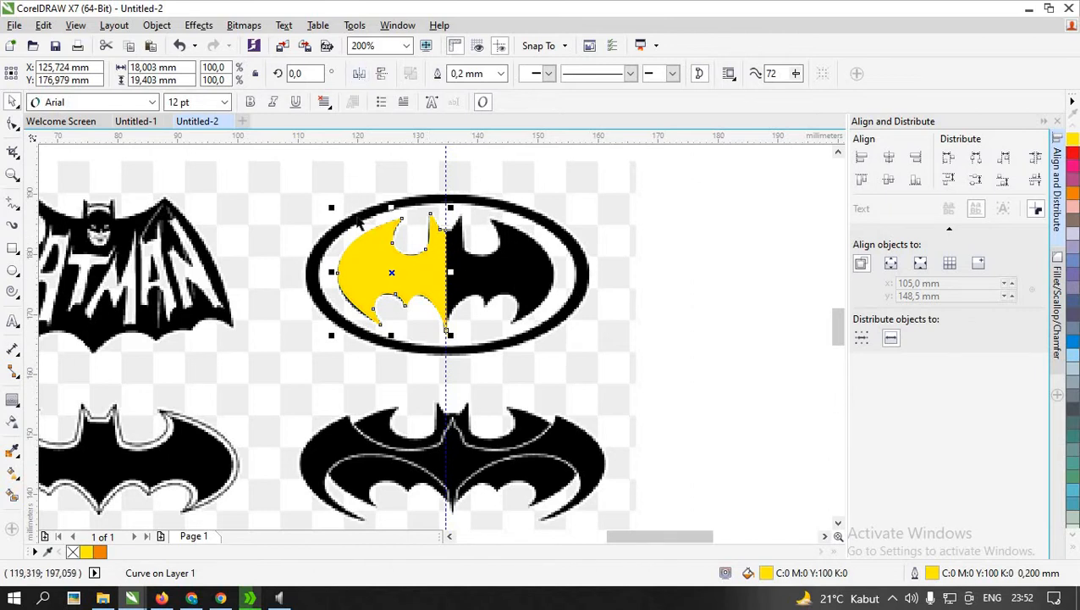
Step: Adjust the curve handle near the left wing's lower tip so the outer edge fits the bitmap
scroll(361, 226, up, 1)
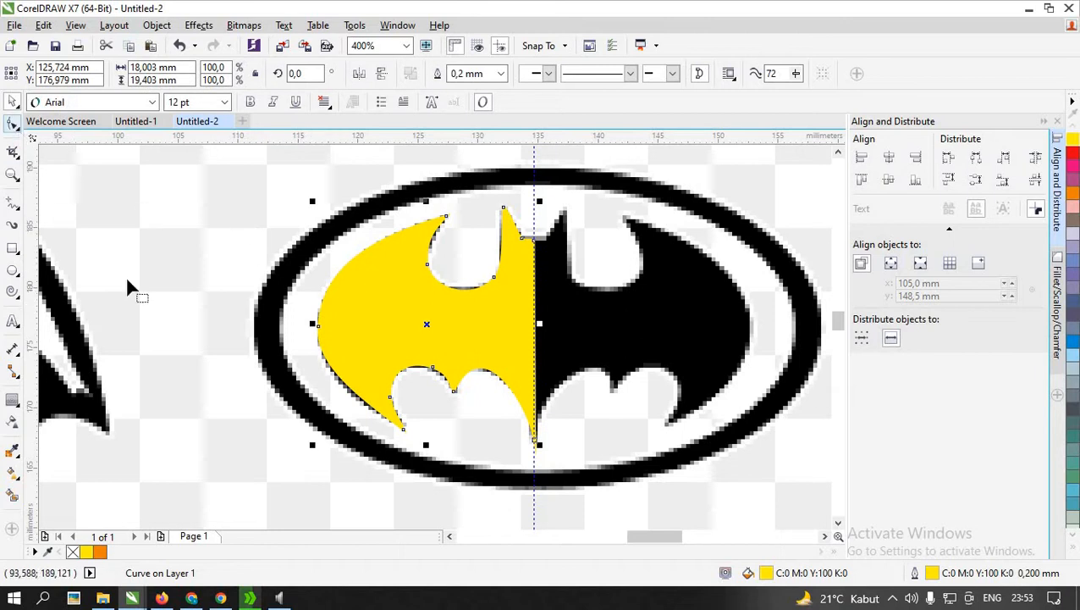
click(13, 124)
click(366, 405)
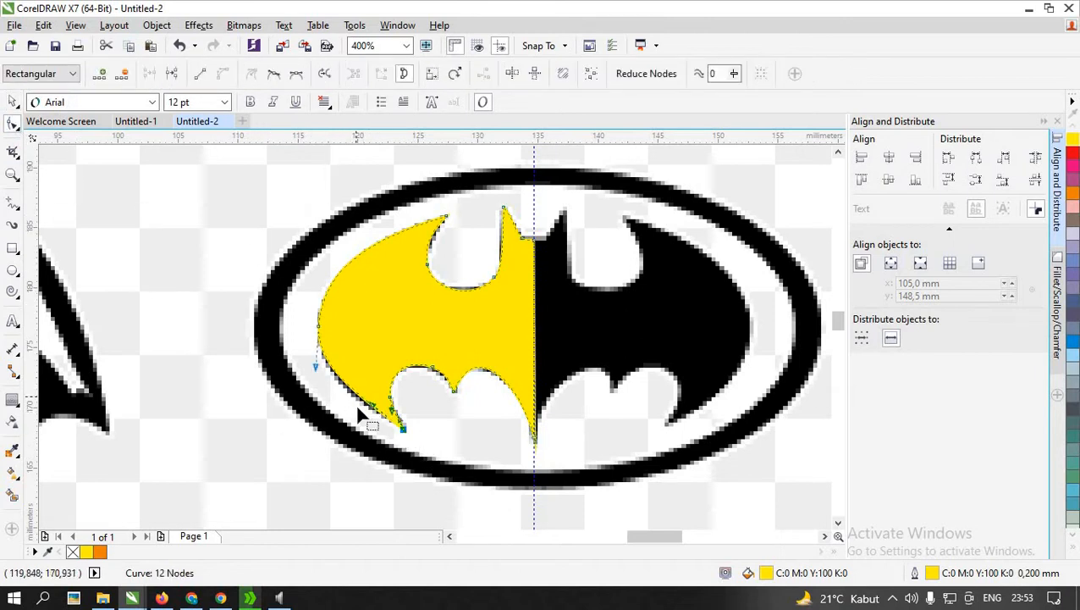
scroll(356, 405, up, 1)
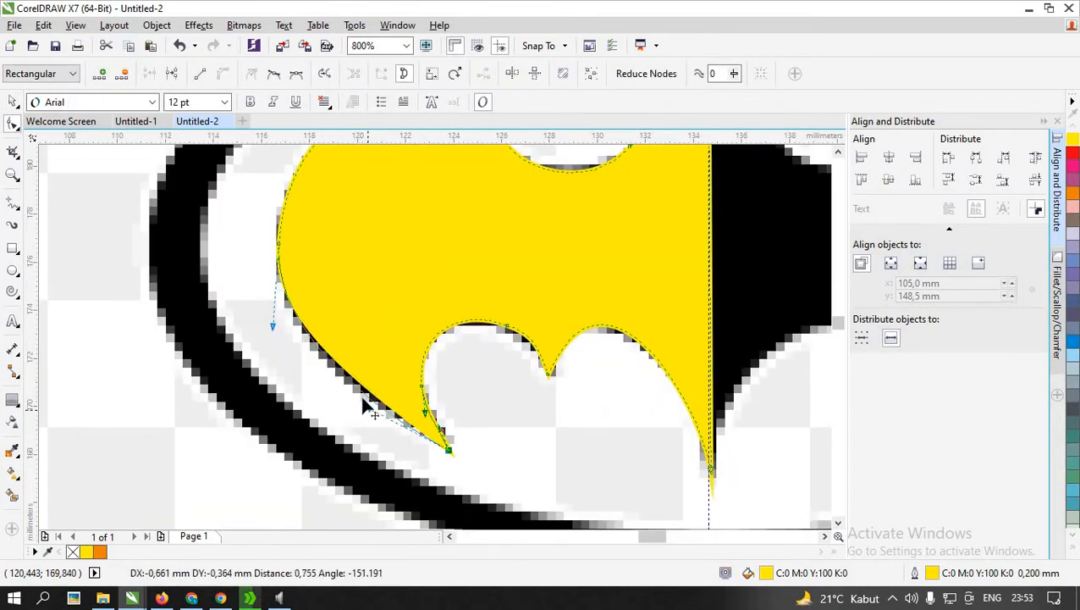
scroll(354, 393, down, 1)
scroll(352, 391, down, 2)
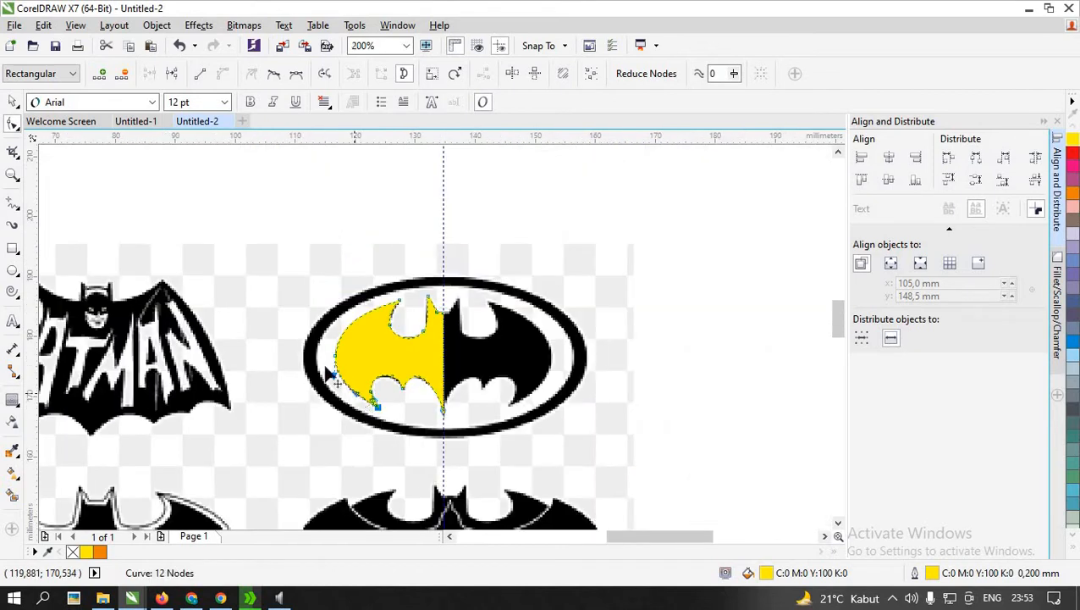
Step: Mirror a copy of the yellow left half horizontally across the centre guideline and weld both halves into one bat
click(13, 102)
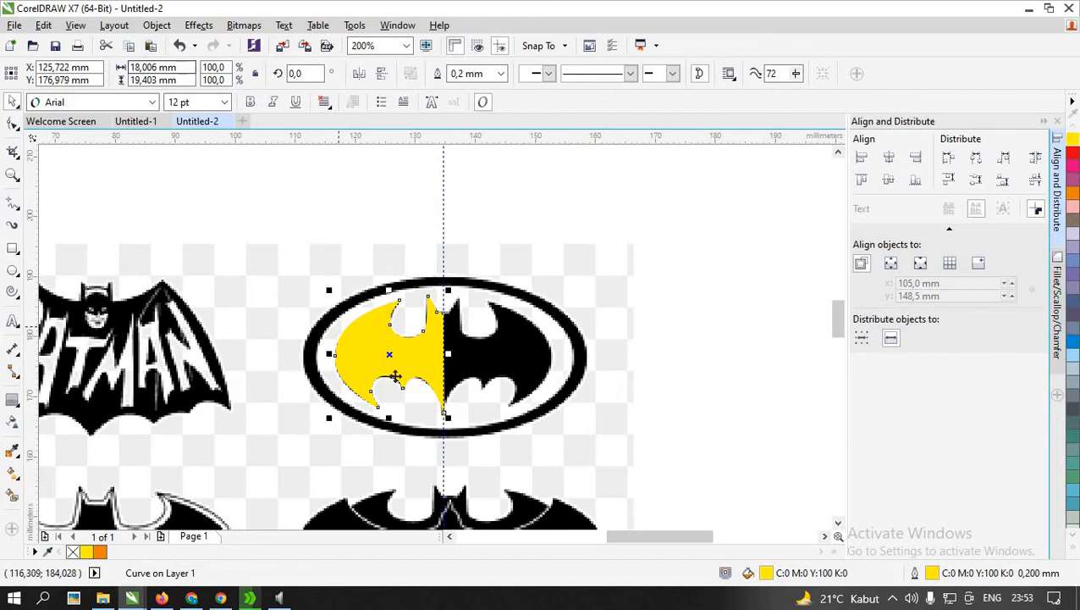
scroll(386, 391, up, 1)
drag(378, 340, 536, 365)
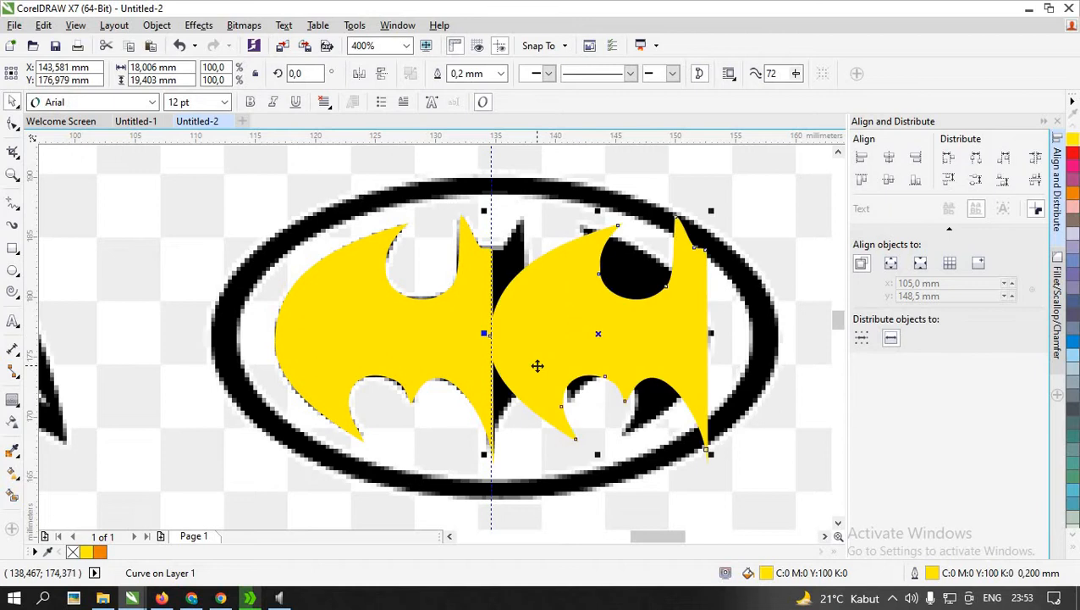
click(358, 76)
shift+click(455, 342)
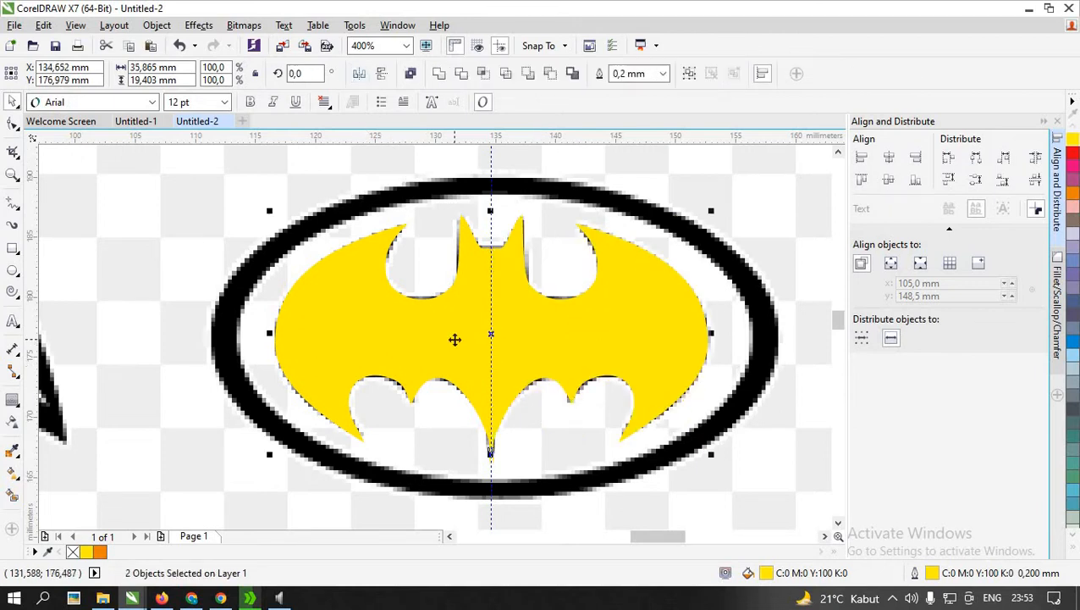
click(439, 74)
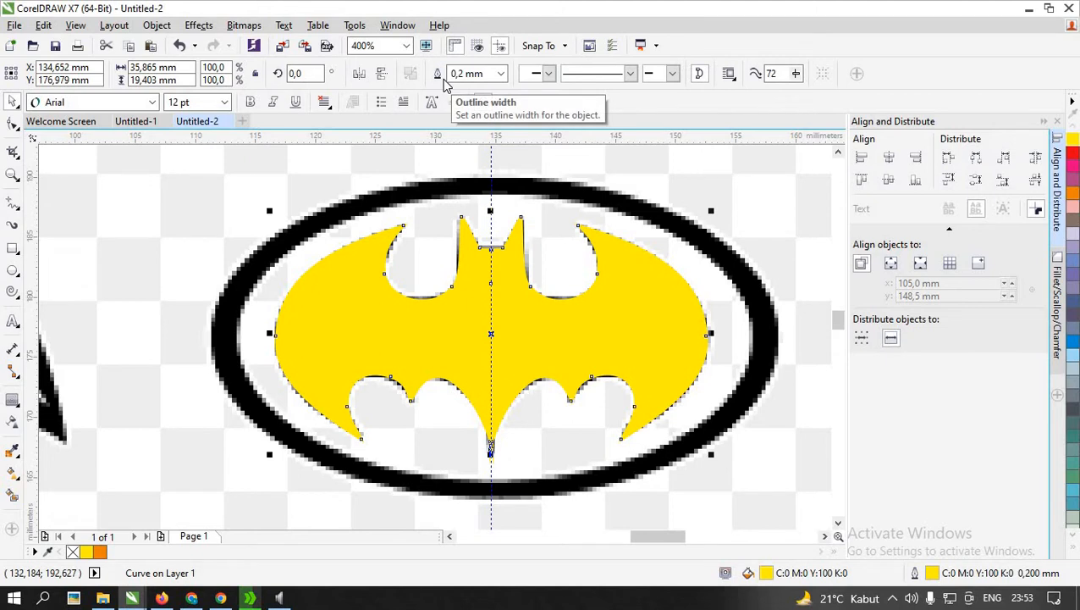
Step: Draw an ellipse about 47.2 mm wide and 26.2 mm high over the logo's outer oval and fill it with C40 M40 lavender
click(14, 270)
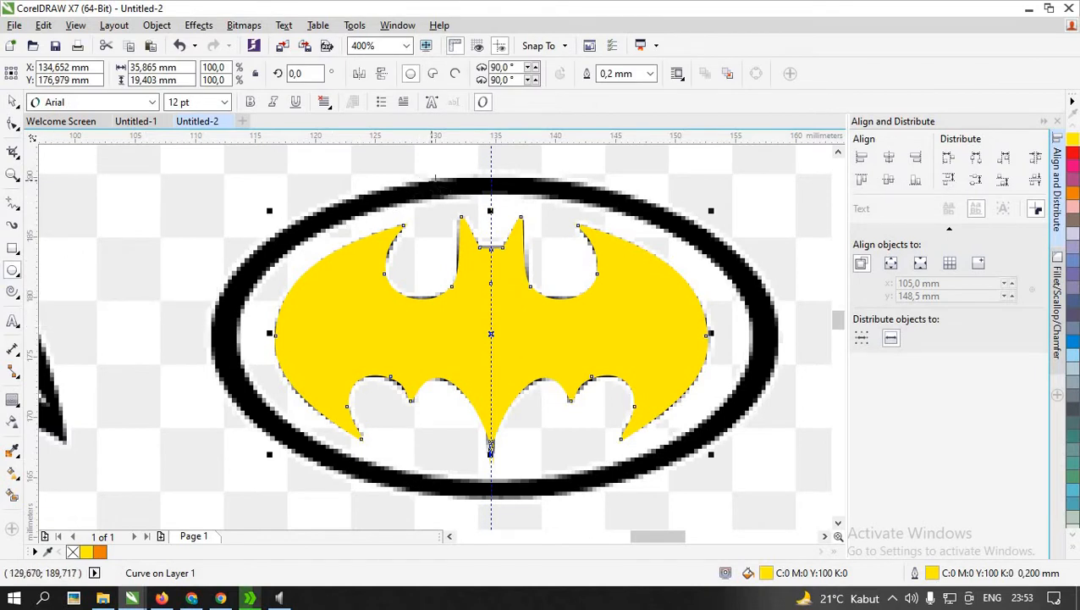
drag(434, 178, 552, 501)
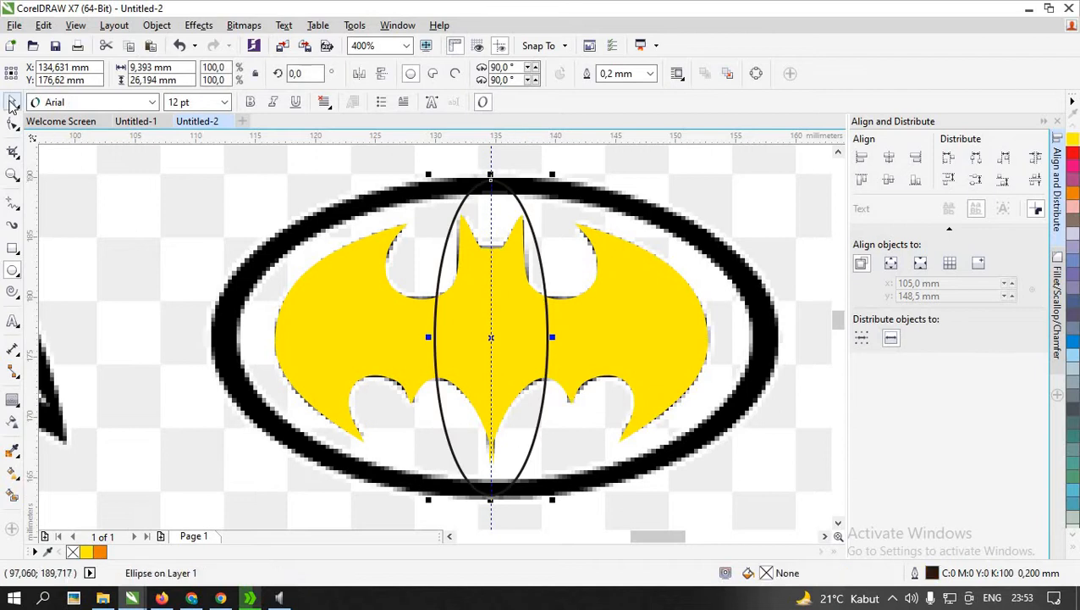
key(space)
drag(552, 337, 782, 360)
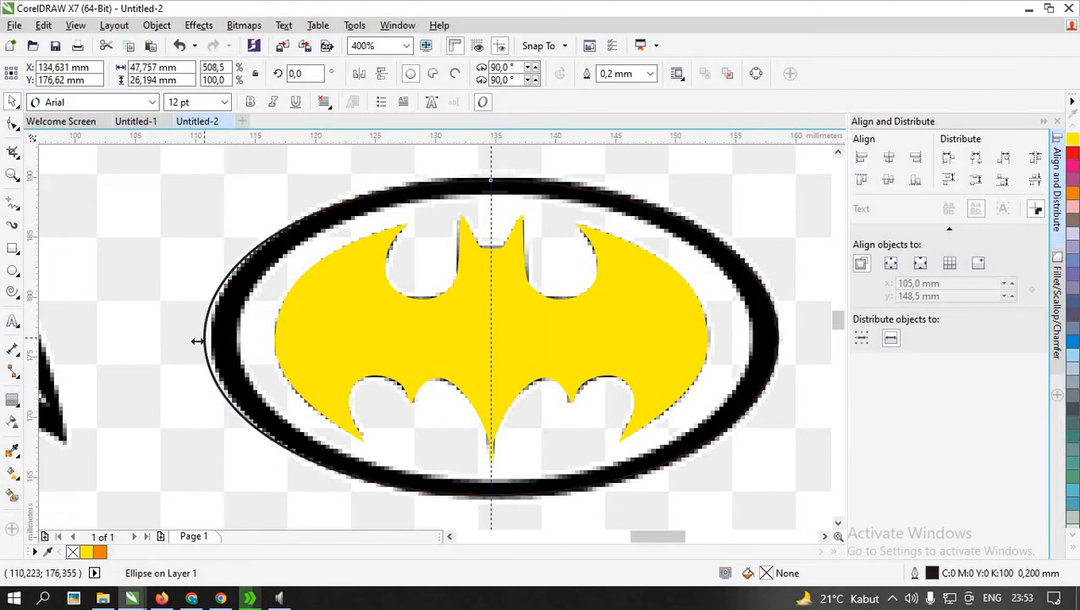
drag(197, 339, 205, 351)
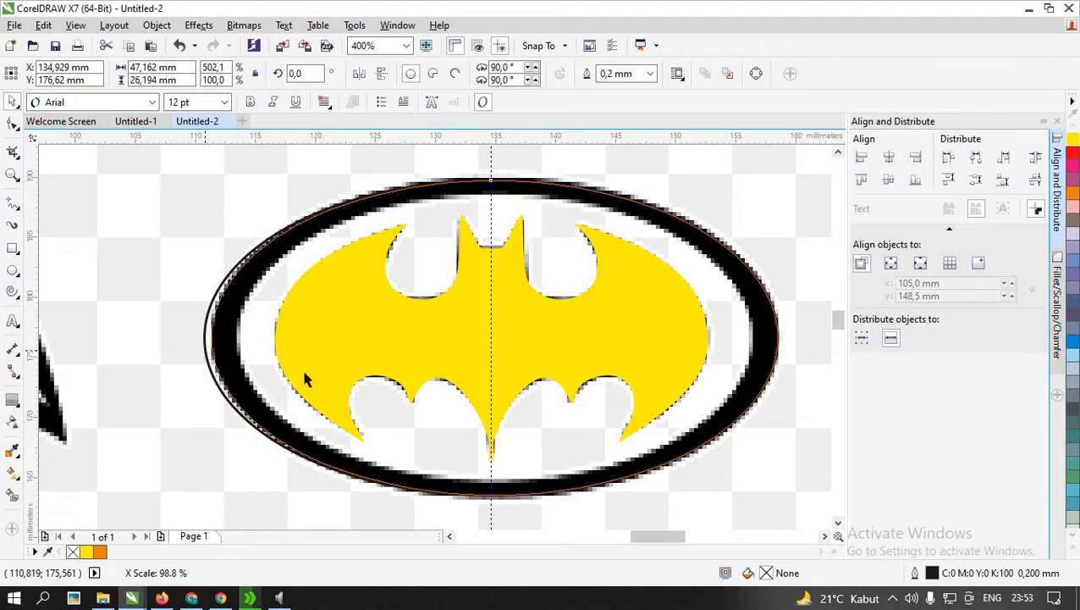
drag(304, 377, 304, 378)
click(1069, 244)
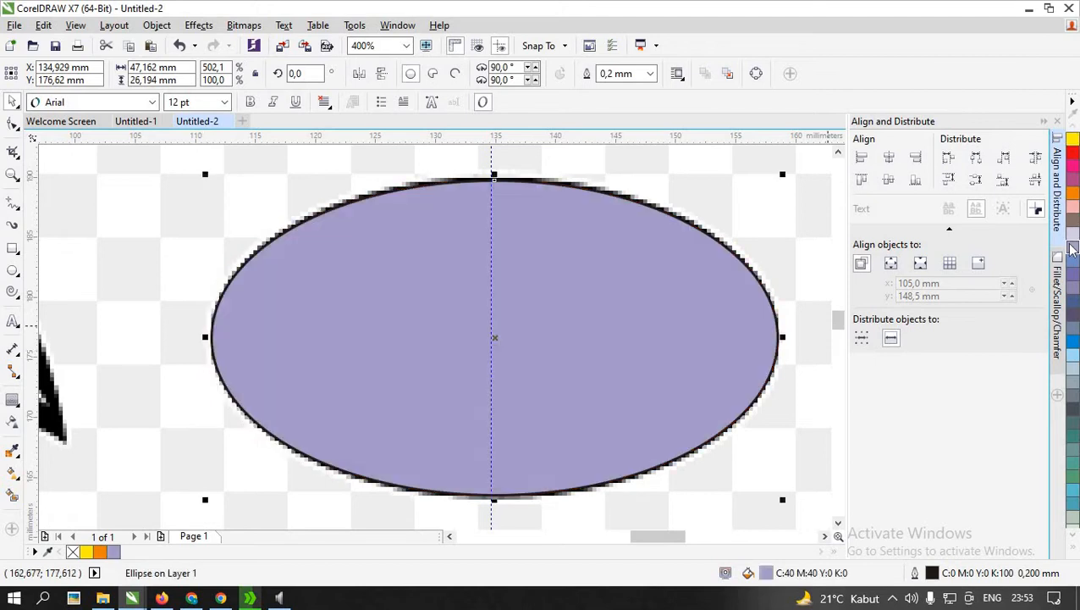
Step: Add a one-step inside contour to the ellipse with an offset of 1.2 mm
click(12, 400)
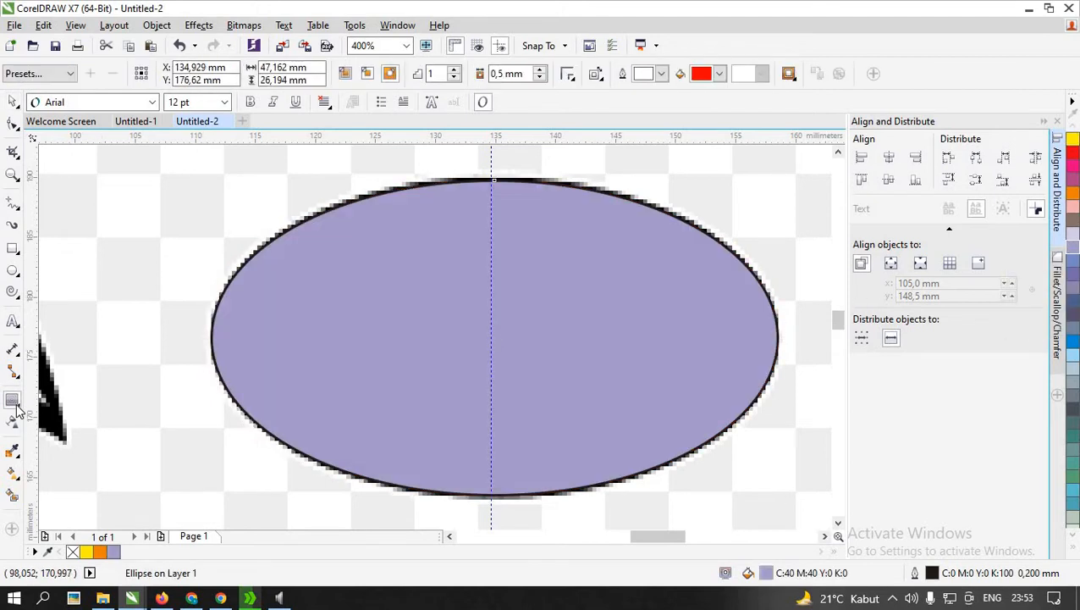
click(369, 74)
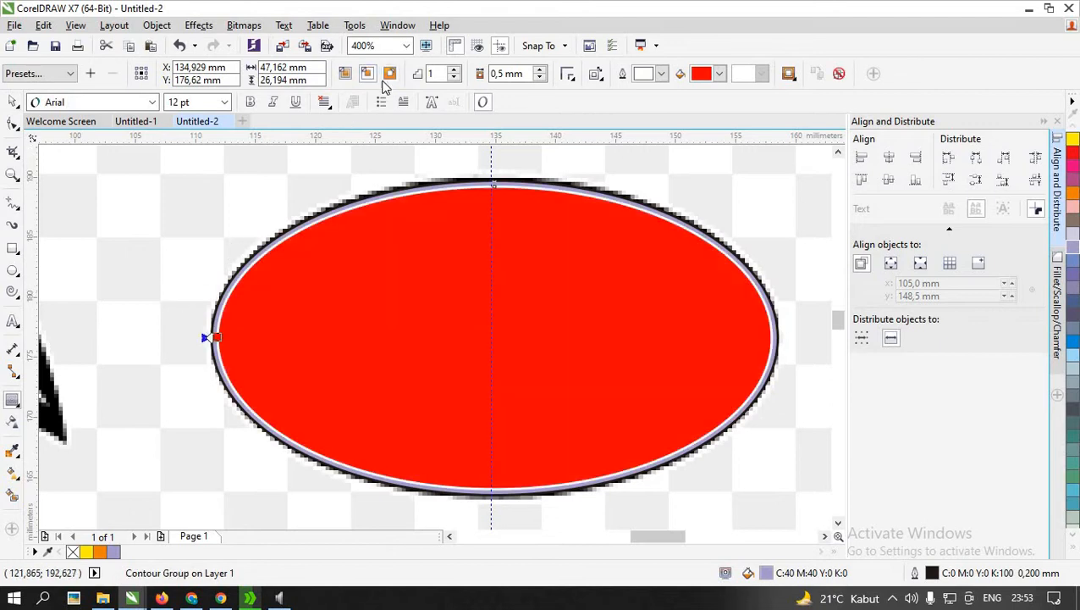
click(540, 78)
click(540, 71)
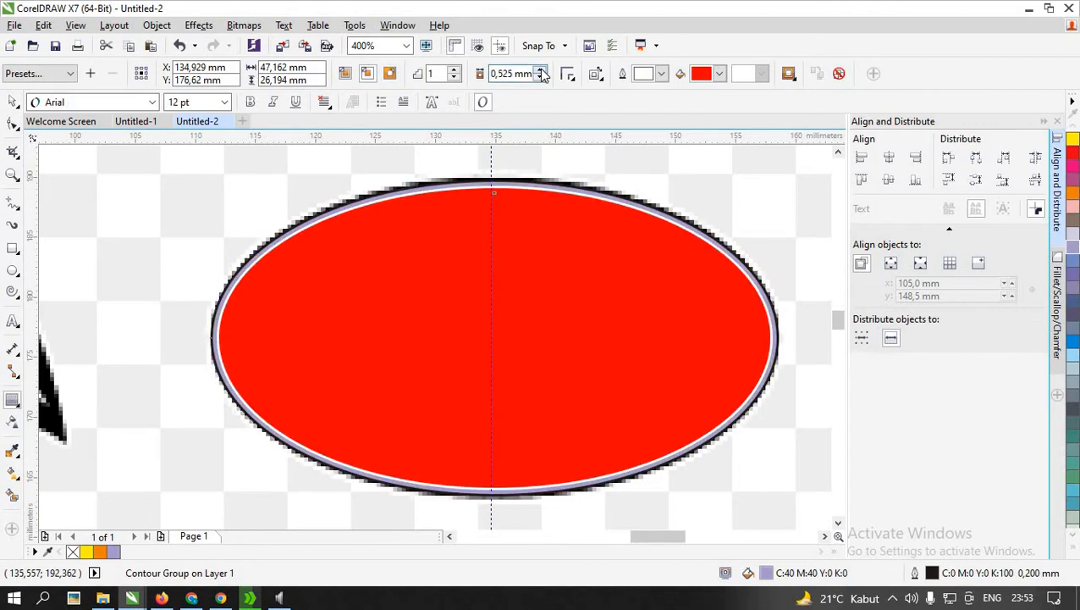
click(540, 71)
click(541, 70)
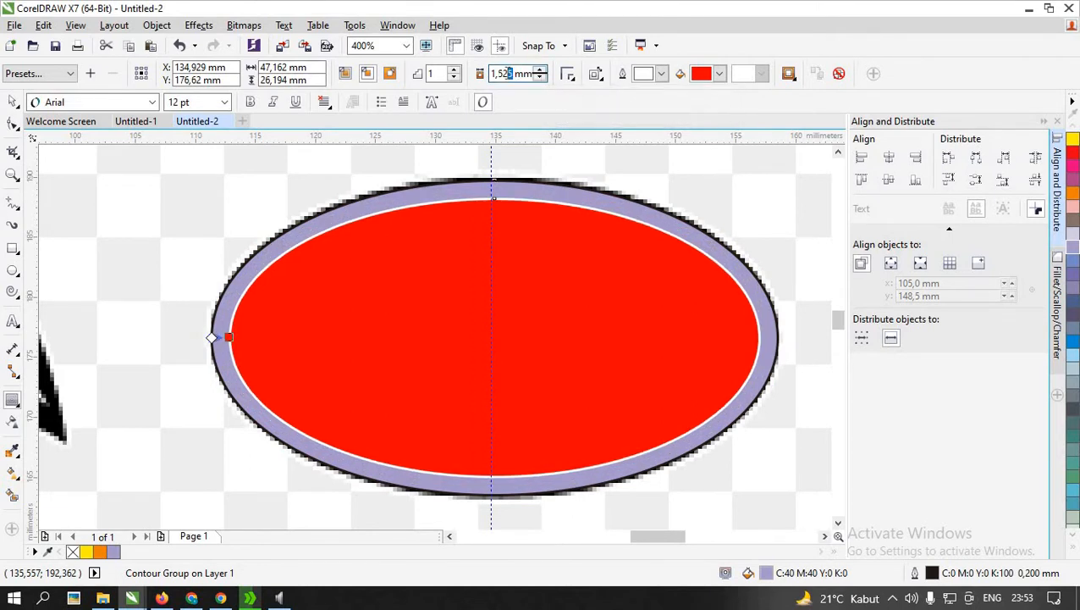
key(BackSpace)
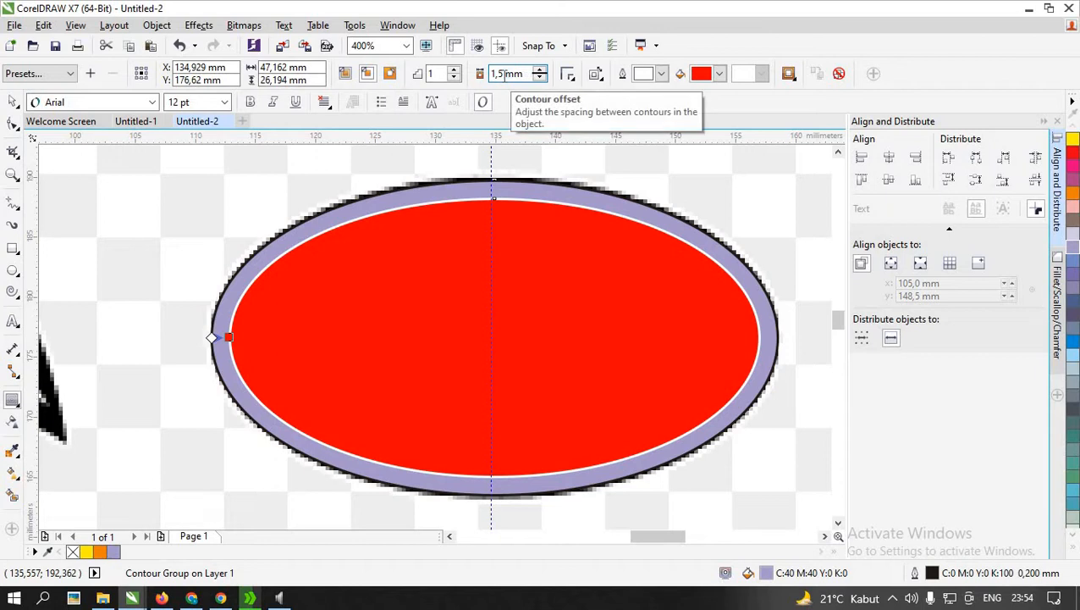
key(Return)
drag(504, 76, 499, 75)
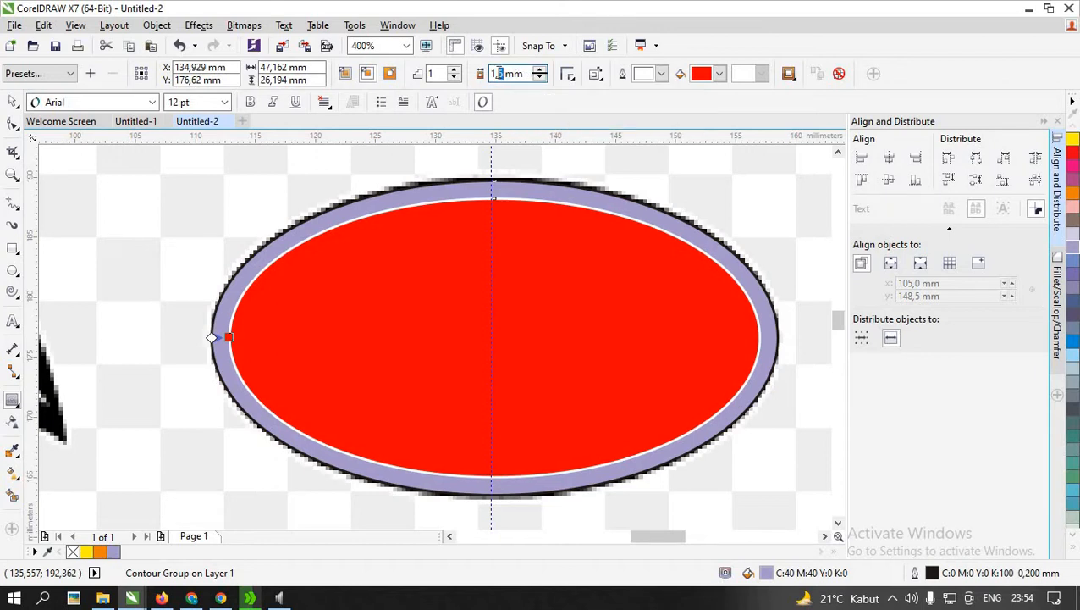
text(2)
key(Return)
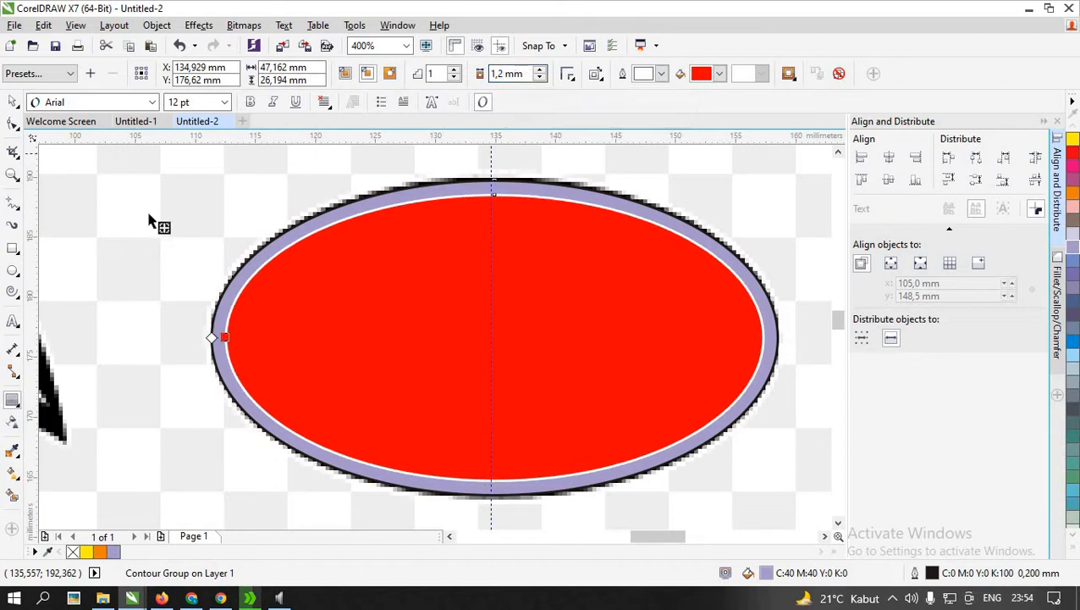
Step: Break the contour group apart into two separate ellipses
click(10, 103)
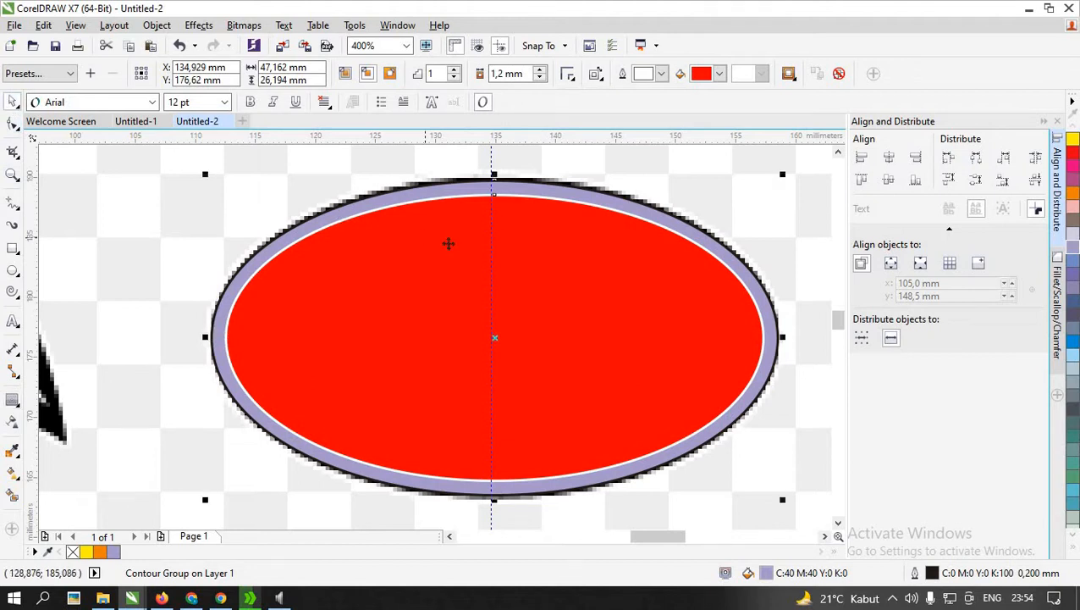
right_click(447, 244)
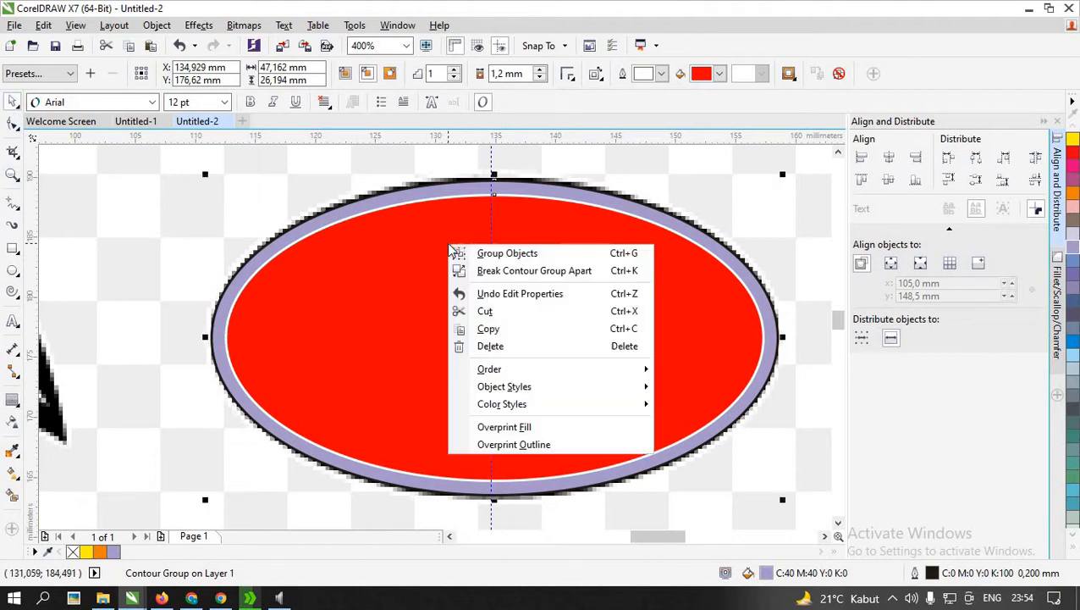
click(506, 272)
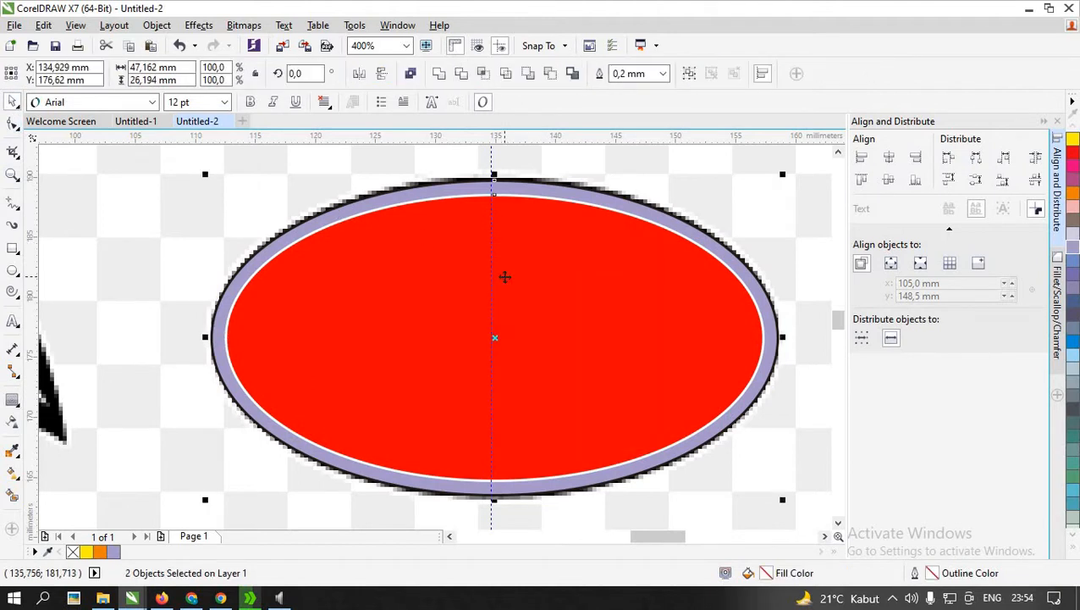
key(Escape)
click(692, 254)
key(Delete)
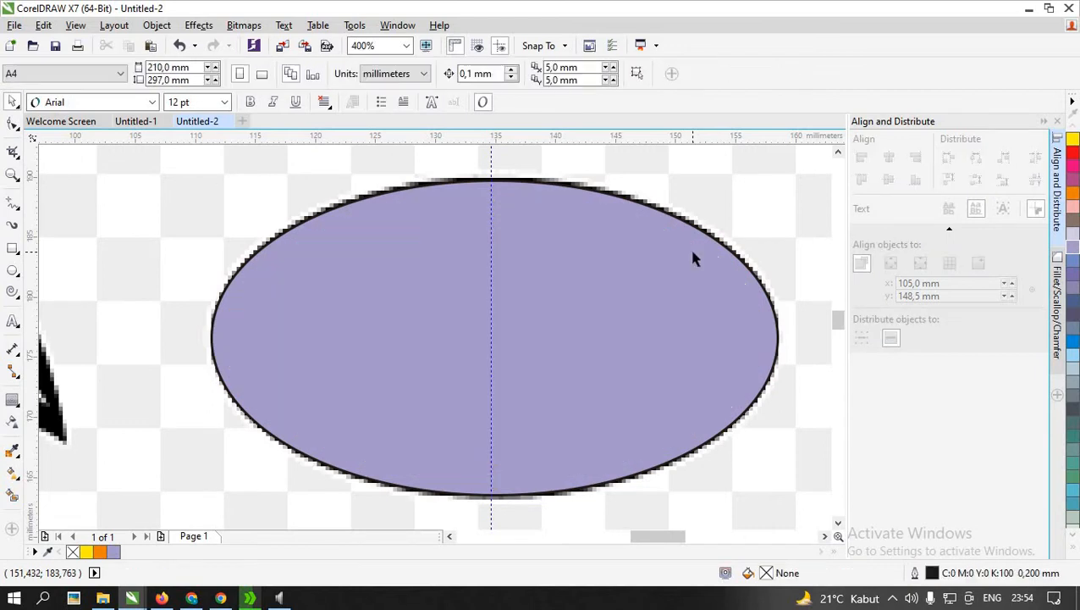
key(ctrl+z)
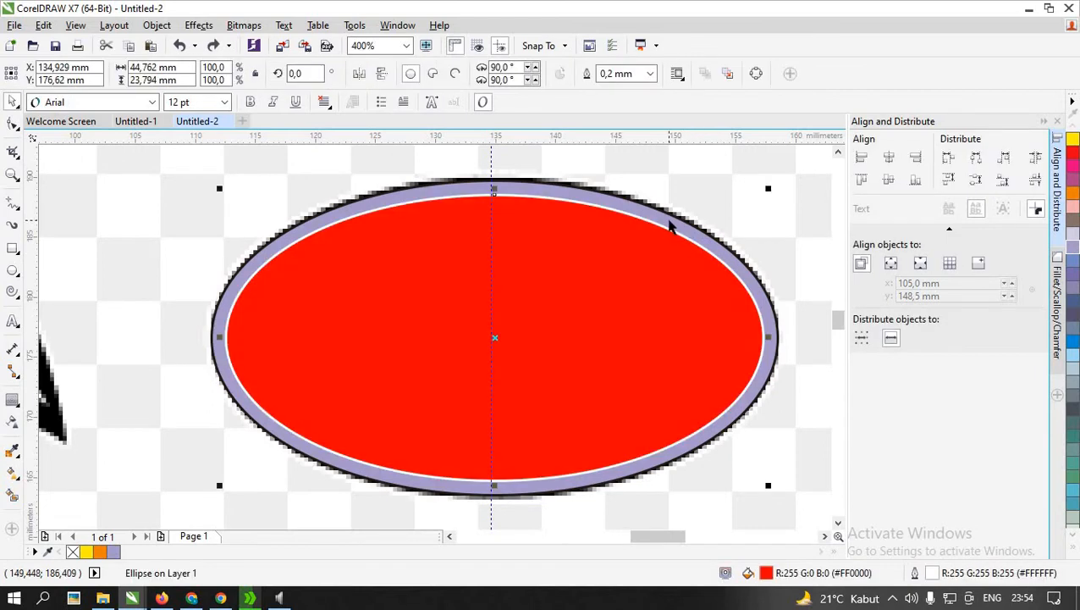
Step: Trim the outer ellipse with the inner one and delete the red inner ellipse to leave a ring
click(463, 77)
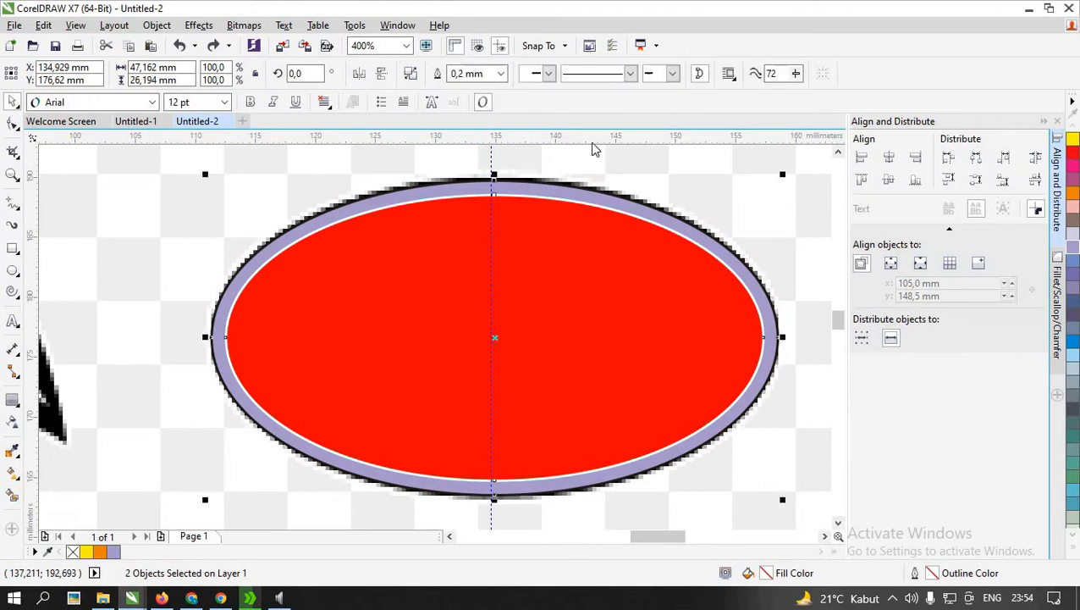
key(Escape)
click(672, 255)
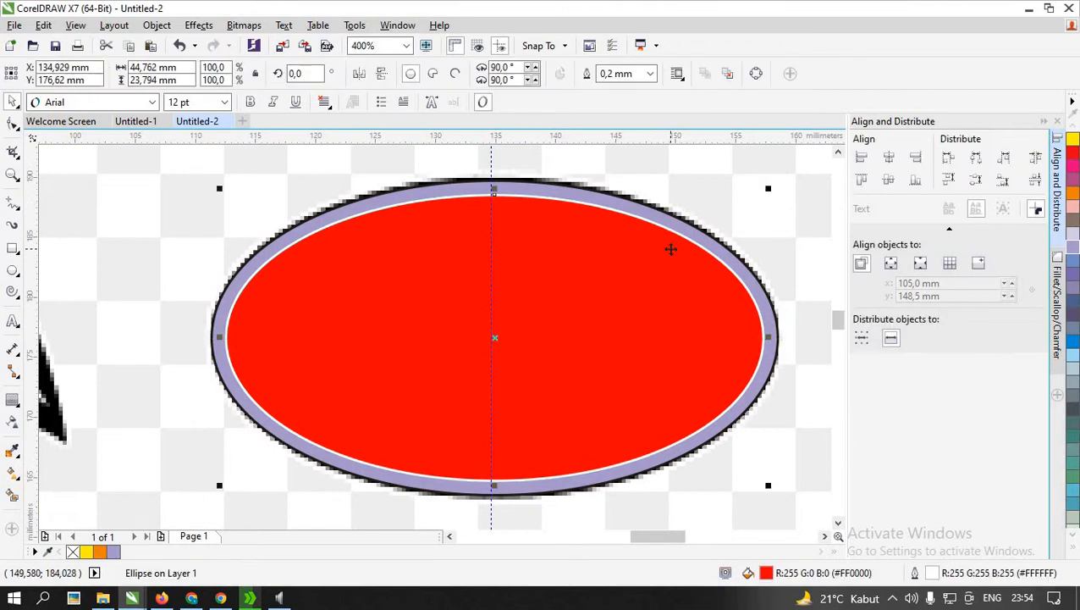
key(Delete)
Step: Fill the oval ring around the bat with yellow
click(697, 241)
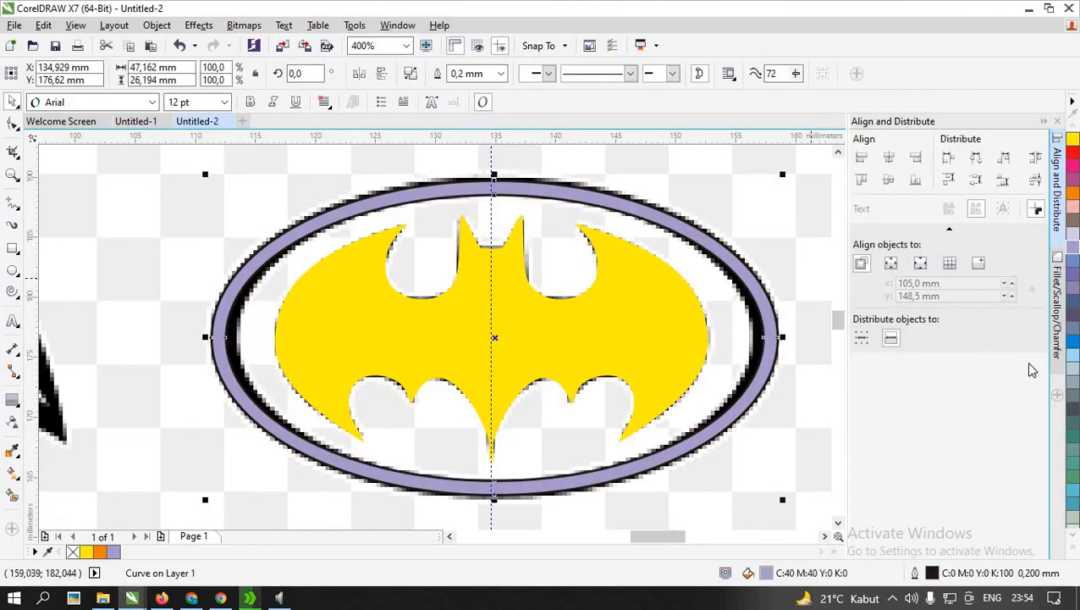
click(1071, 138)
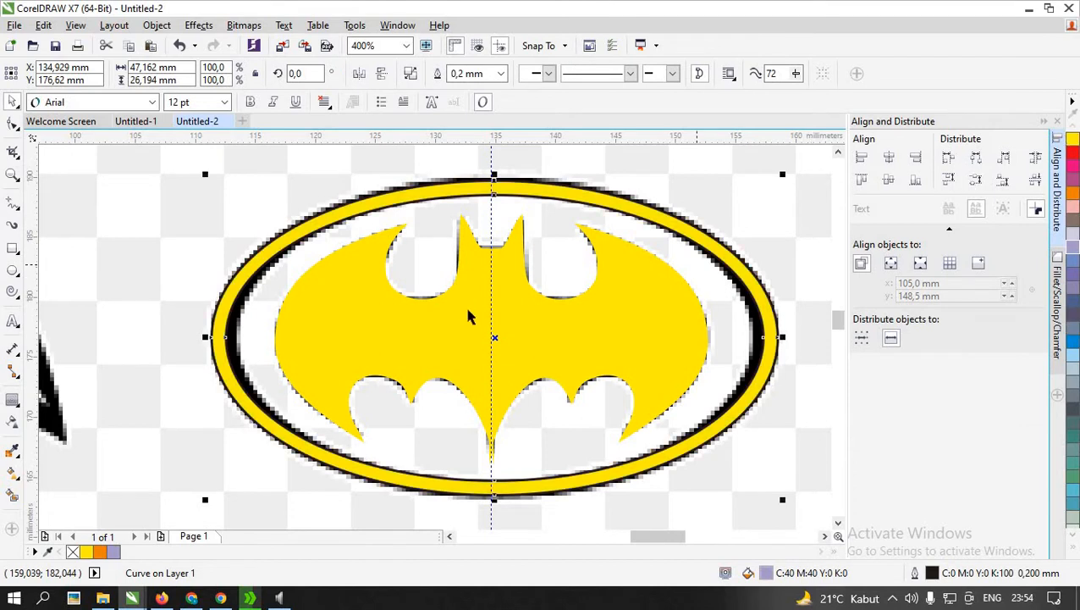
scroll(469, 314, down, 1)
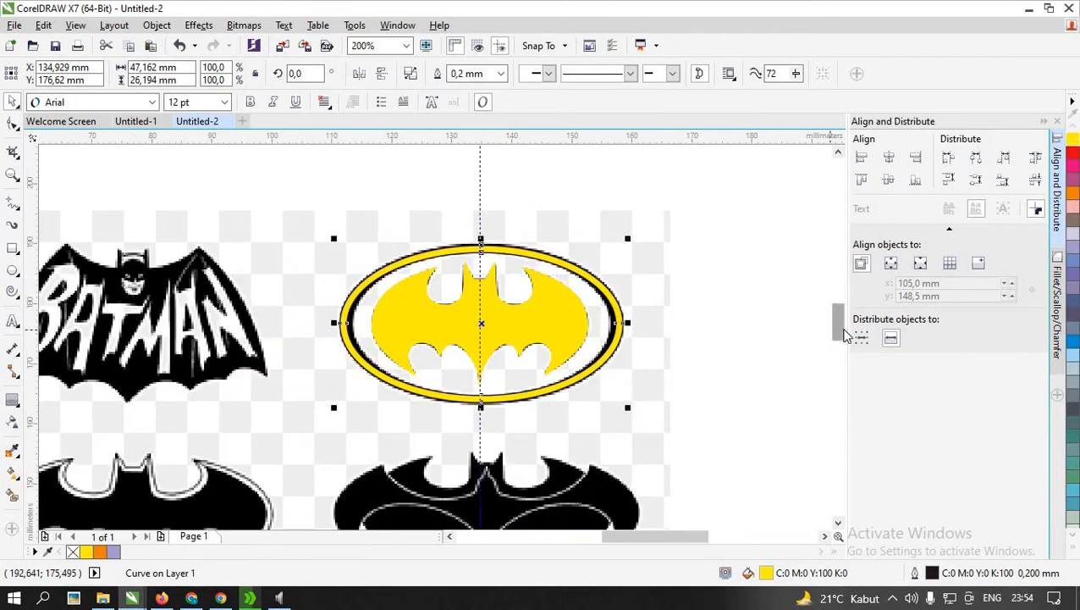
scroll(842, 330, down, 3)
drag(713, 330, 288, 167)
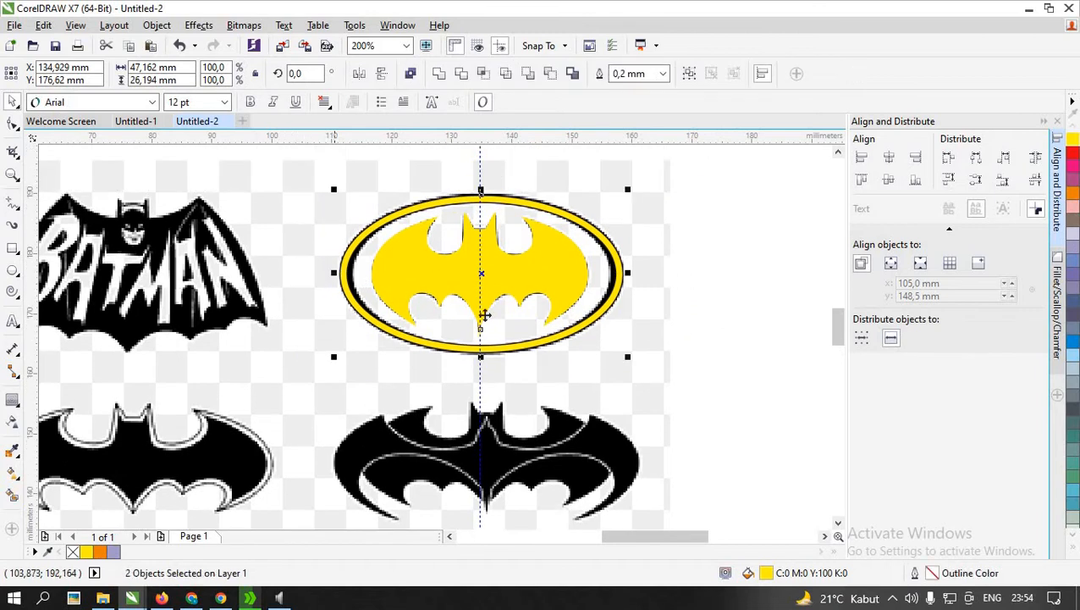
click(823, 345)
scroll(839, 345, down, 3)
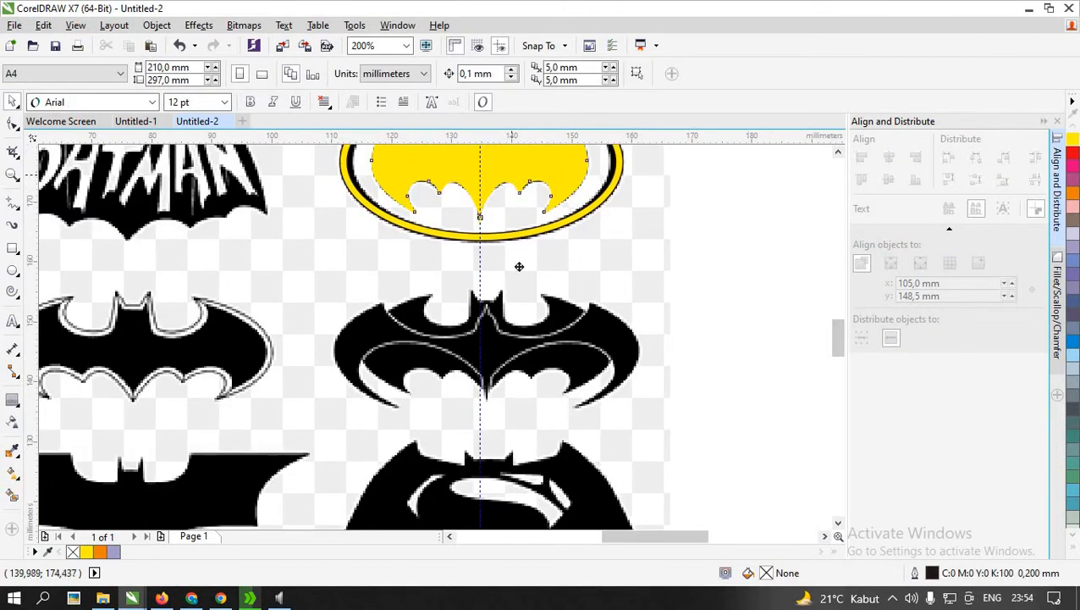
drag(519, 267, 525, 362)
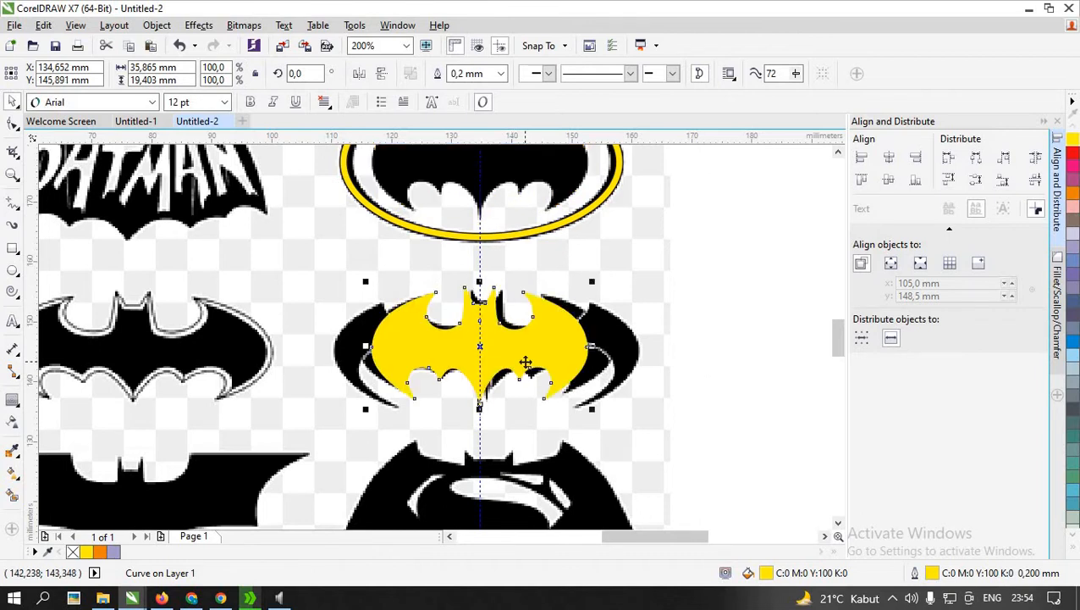
key(ctrl+z)
Step: Place a vertical guideline through the centre of the bat logo below the oval one, at about x = 135.8 mm
click(12, 174)
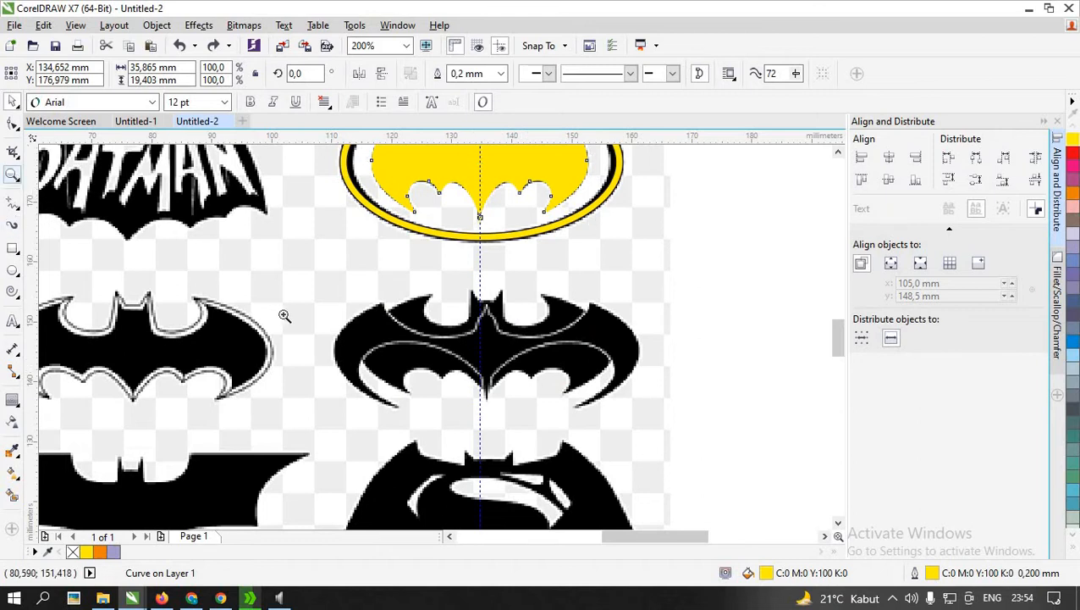
drag(272, 282, 665, 461)
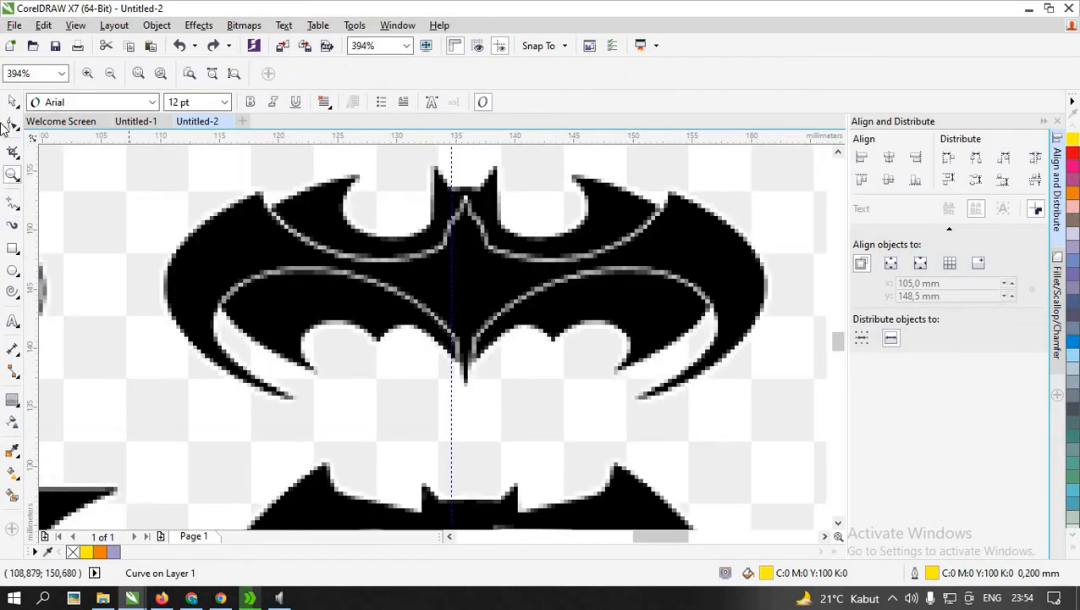
key(space)
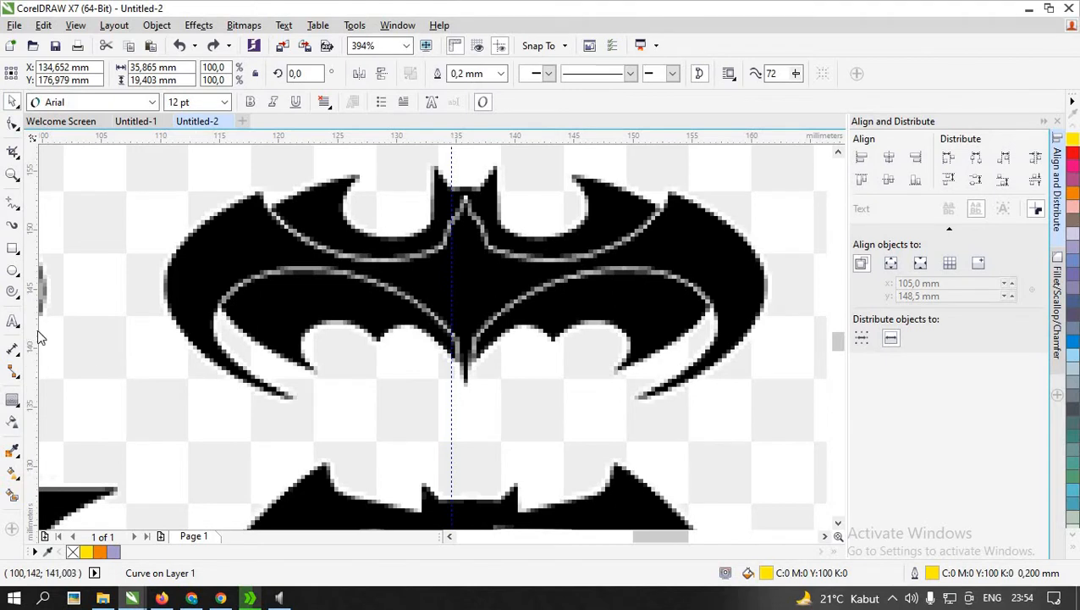
key(Escape)
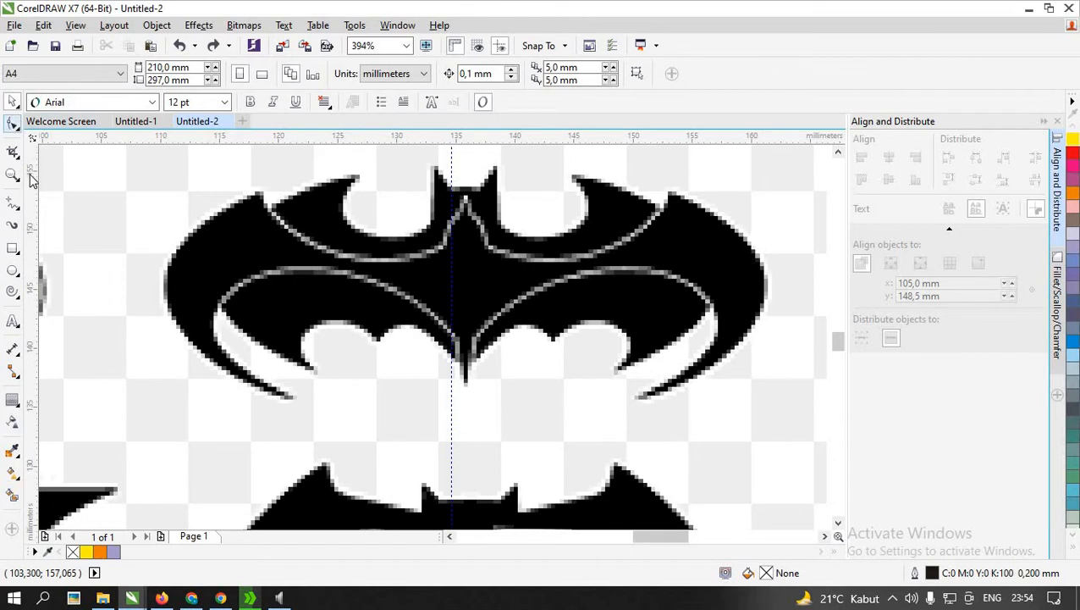
drag(39, 184, 205, 260)
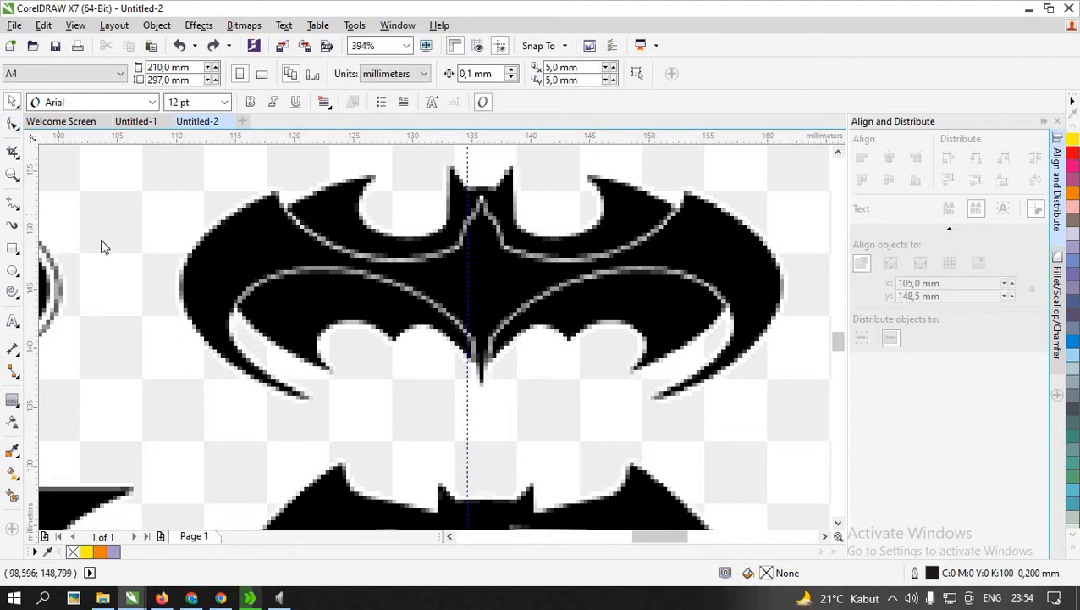
drag(101, 240, 482, 357)
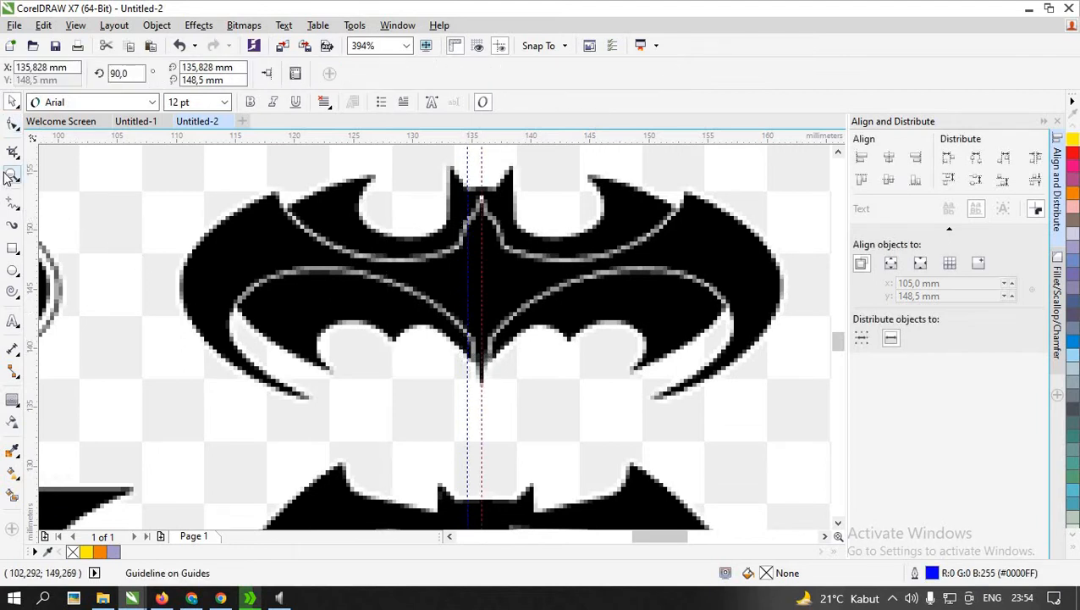
Step: Draw a closed straight-sided Freehand outline around the right half of the bat's main body, about 25 by 17.6 mm
click(14, 203)
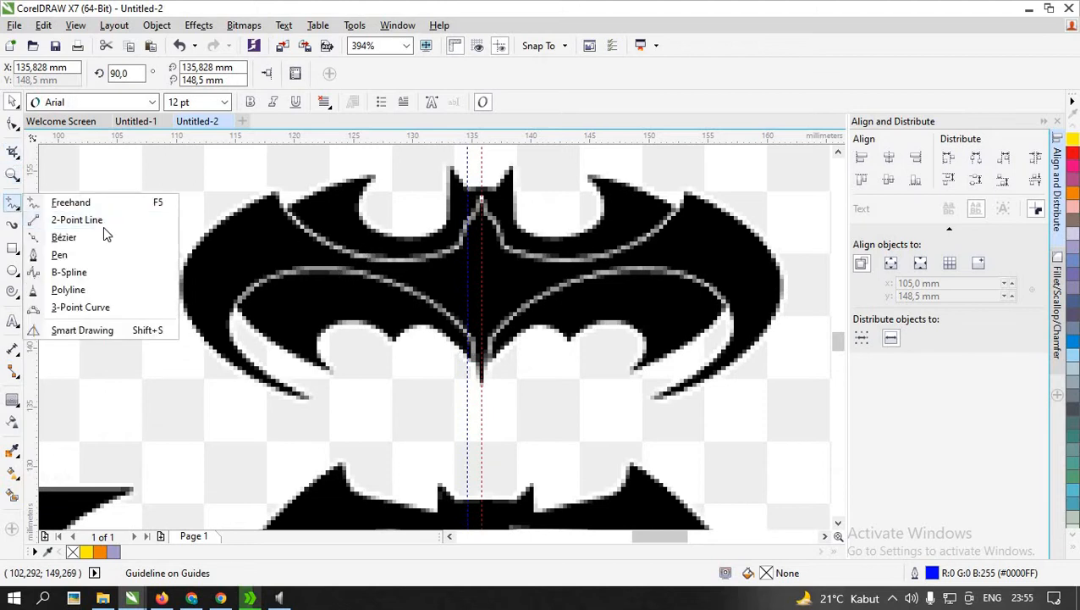
click(81, 204)
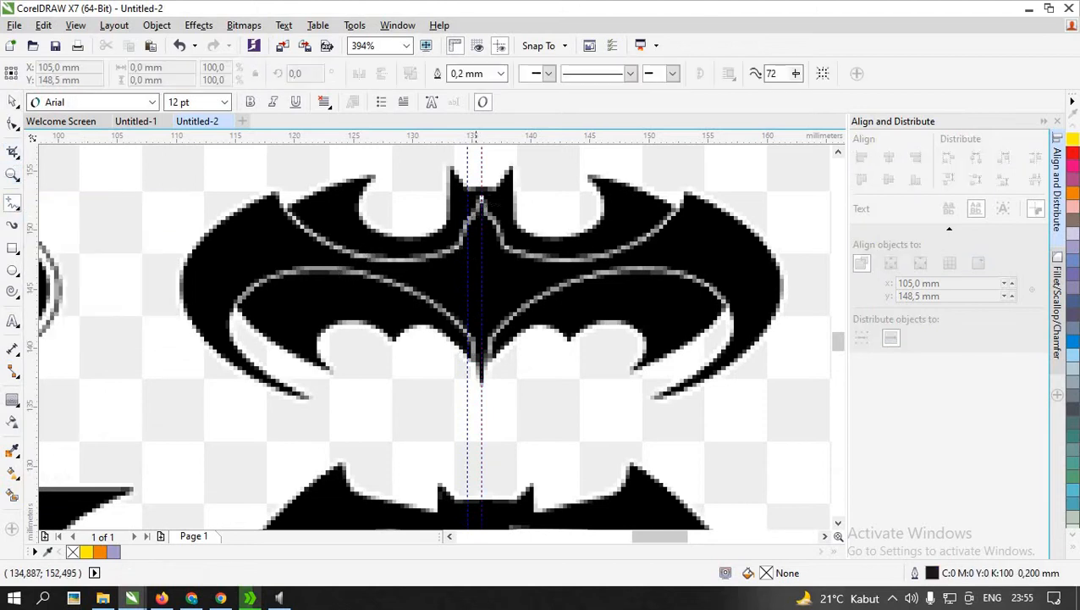
click(481, 198)
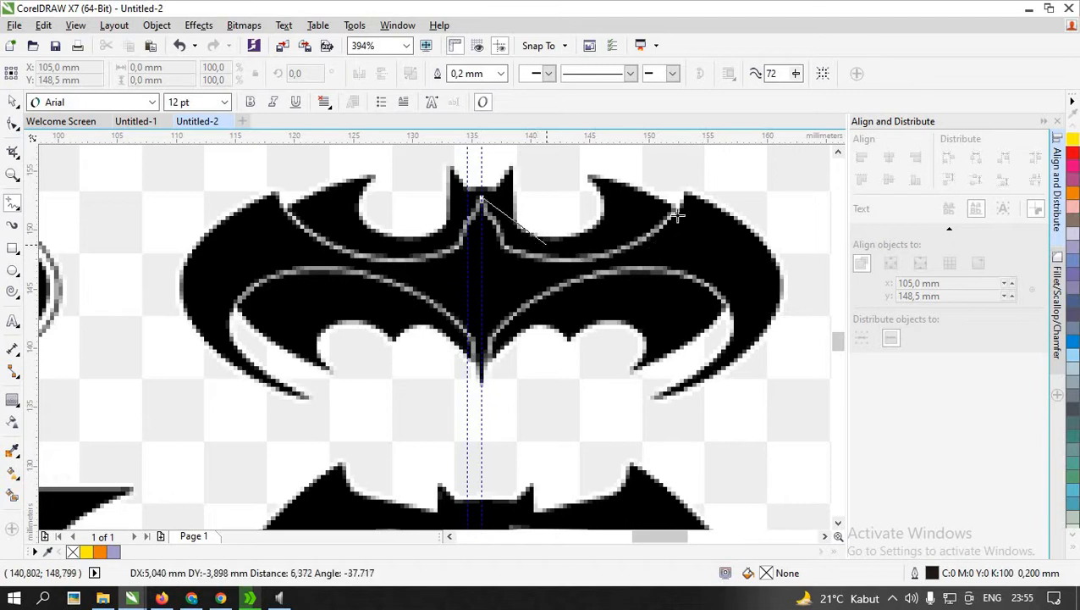
click(690, 197)
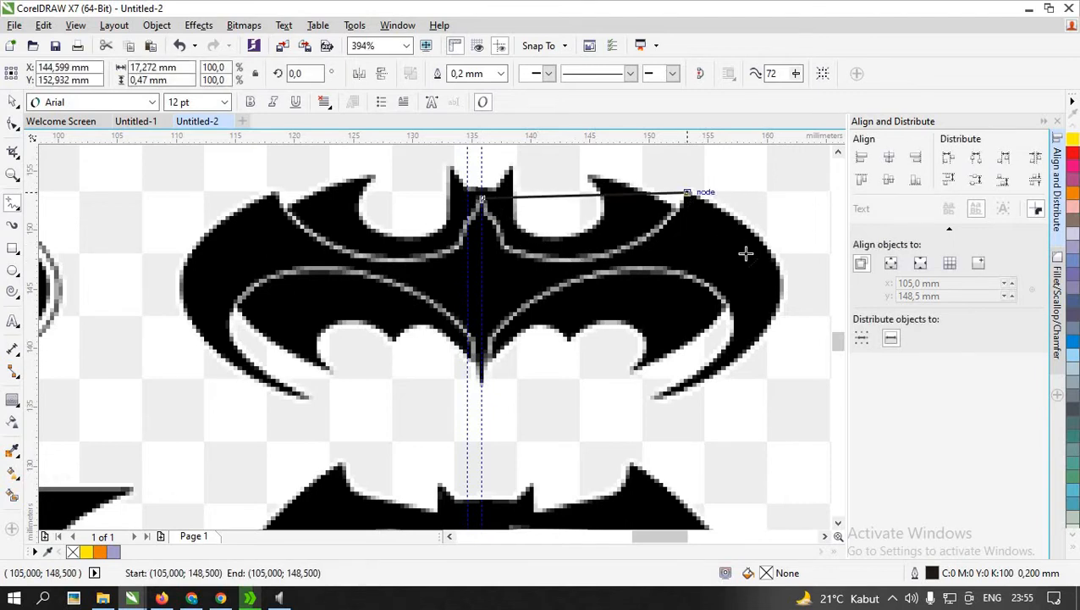
click(690, 196)
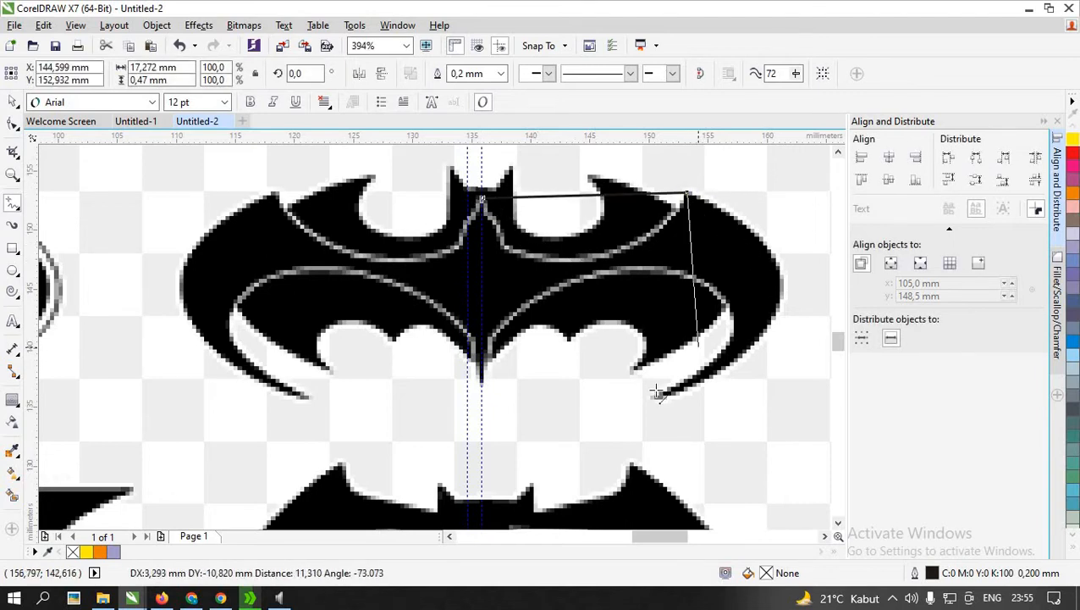
click(777, 310)
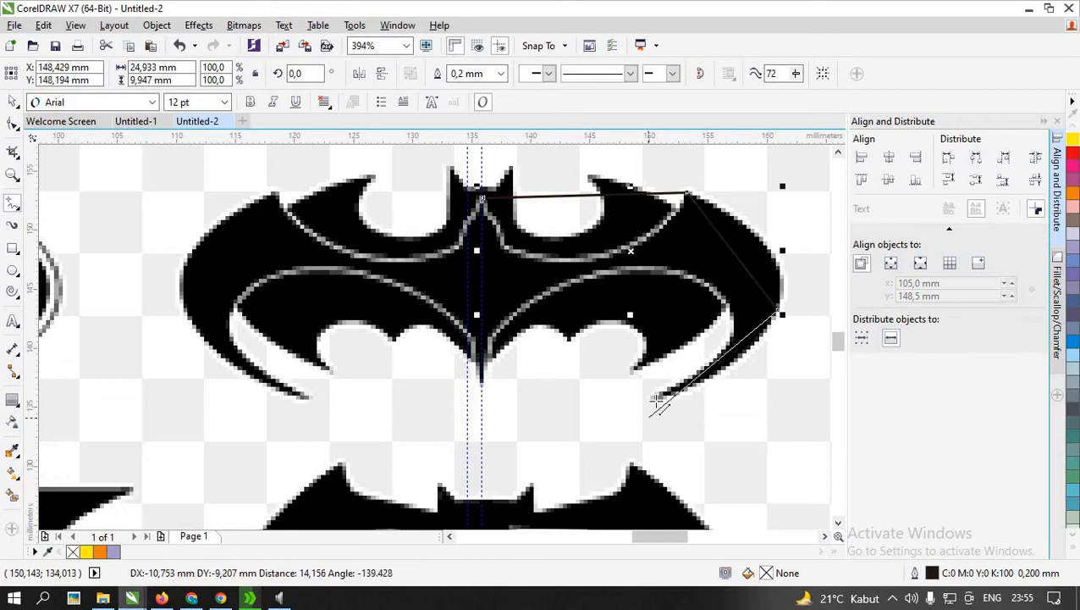
double_click(657, 397)
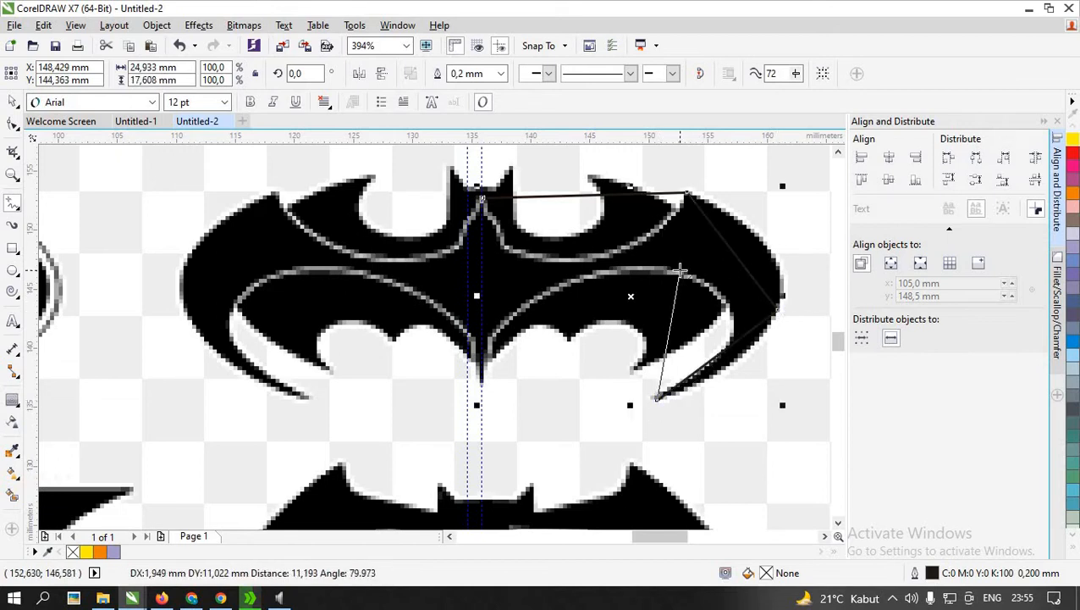
click(675, 270)
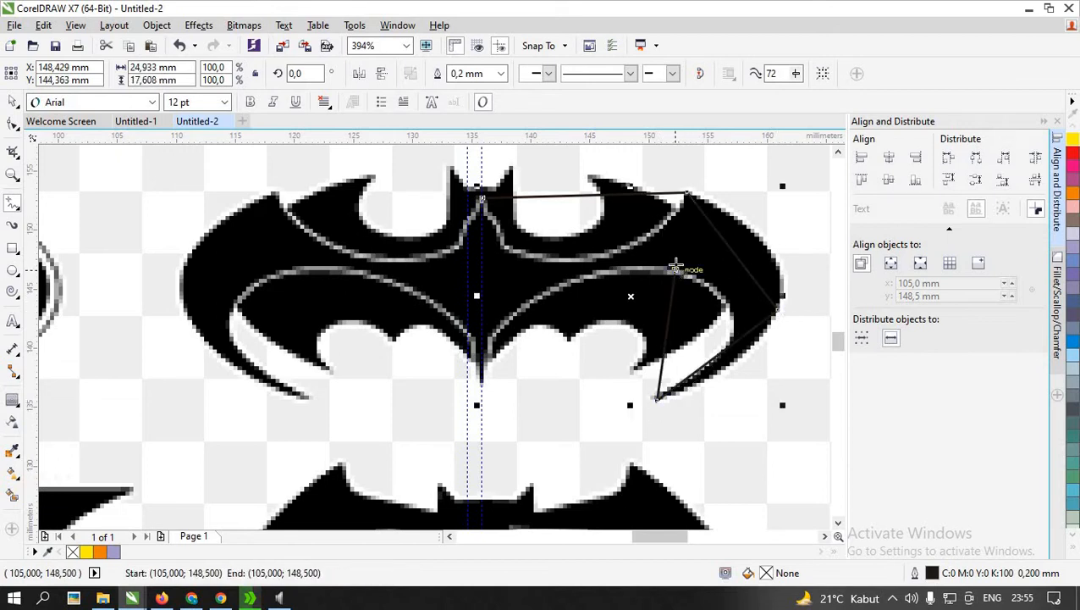
click(482, 381)
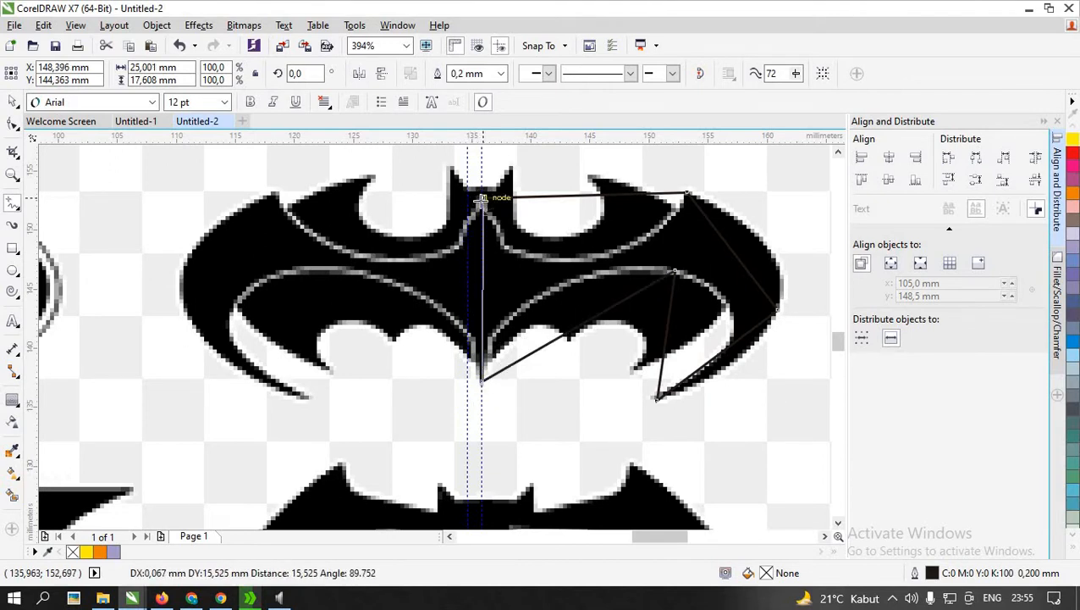
click(480, 196)
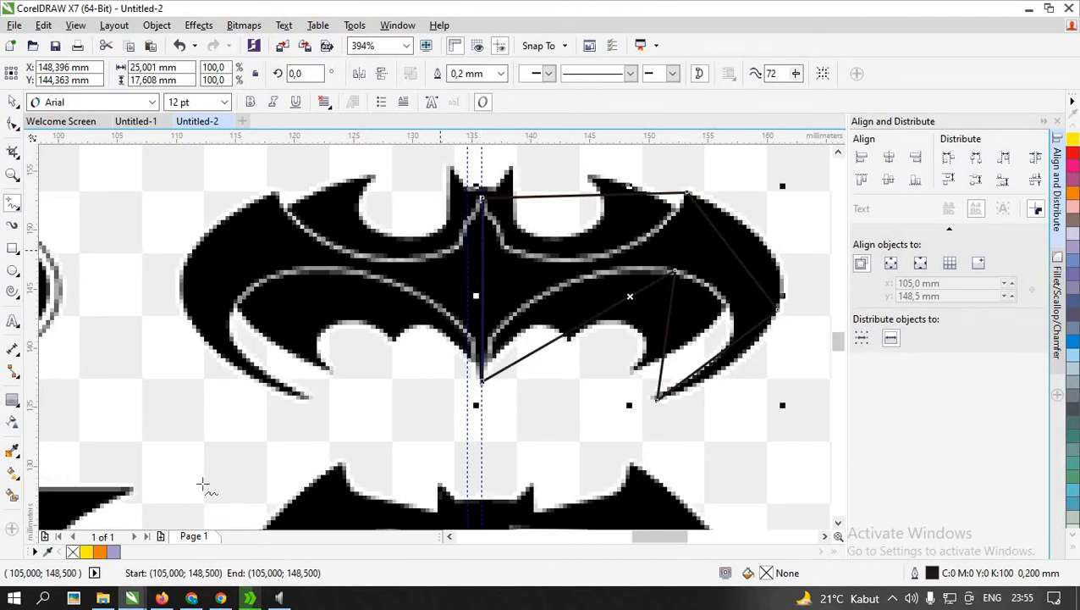
Step: Colour the half-bat shape's outline yellow and convert all its segments to curves
right_click(87, 551)
click(12, 123)
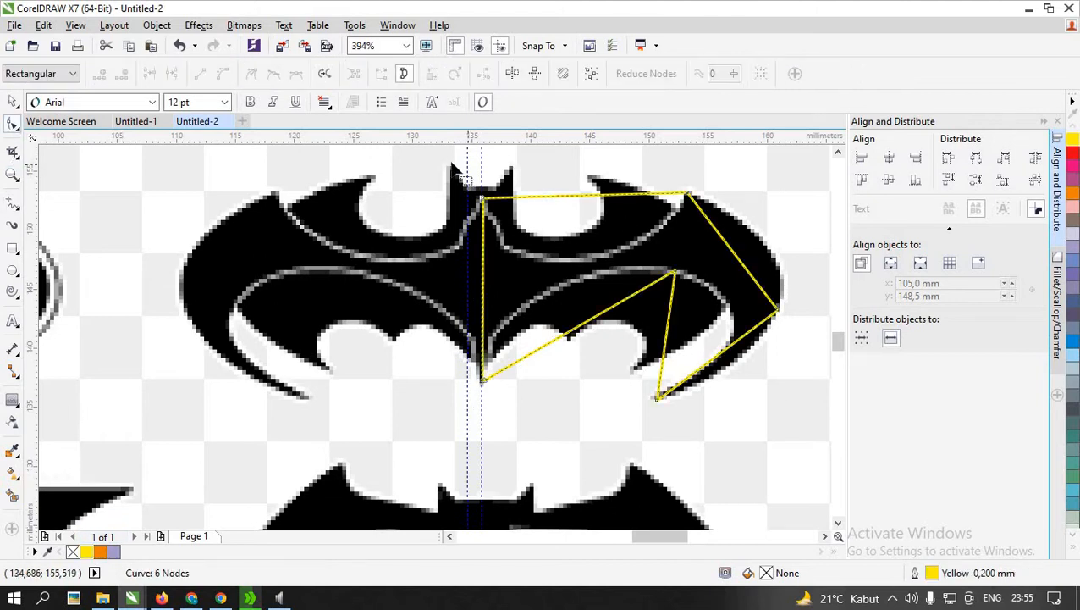
drag(792, 465, 345, 113)
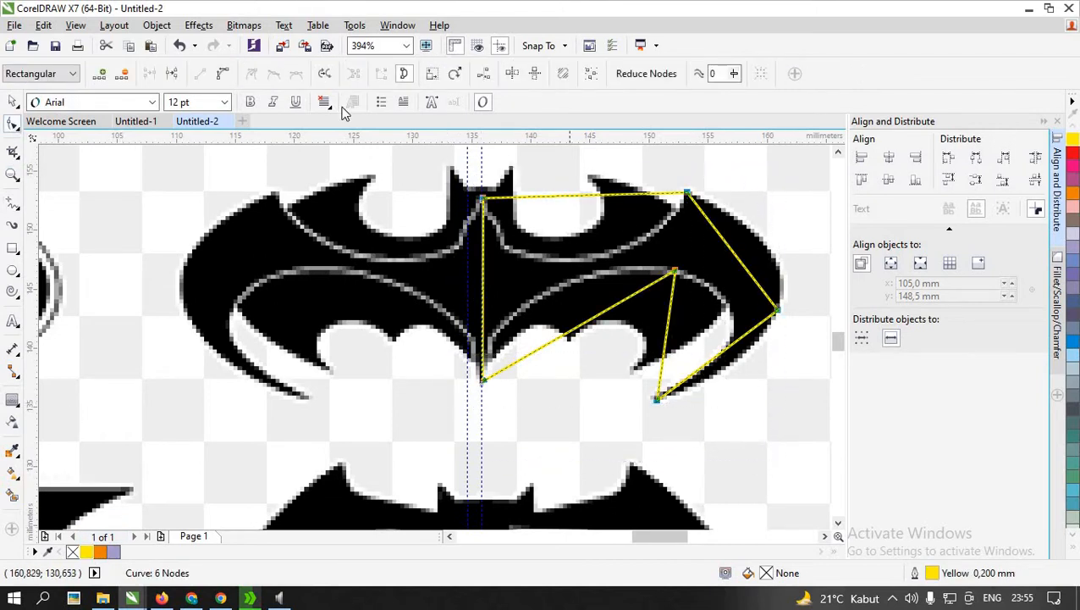
click(224, 80)
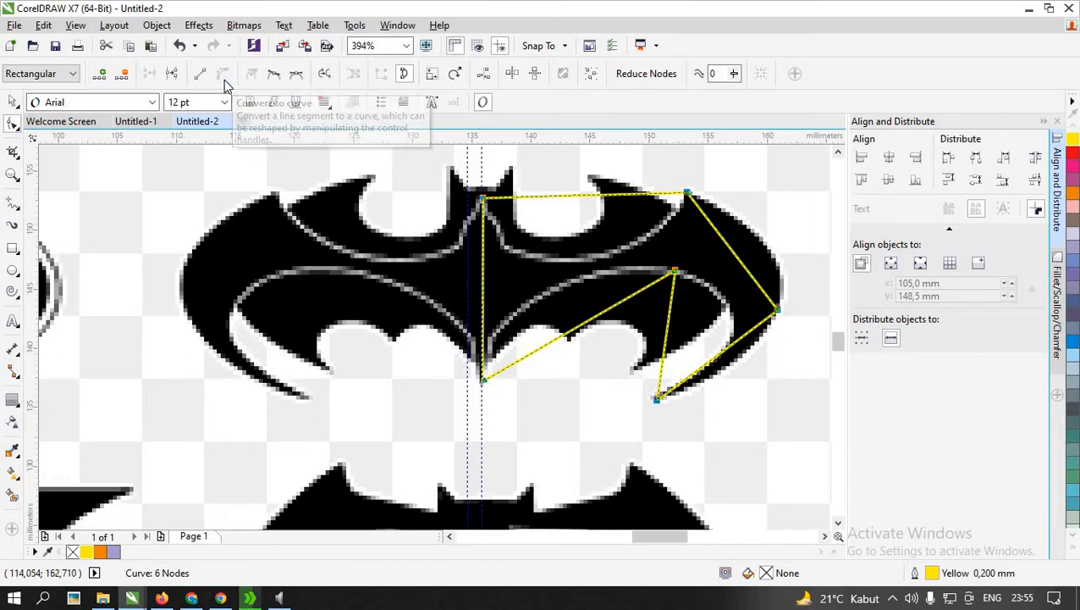
click(554, 223)
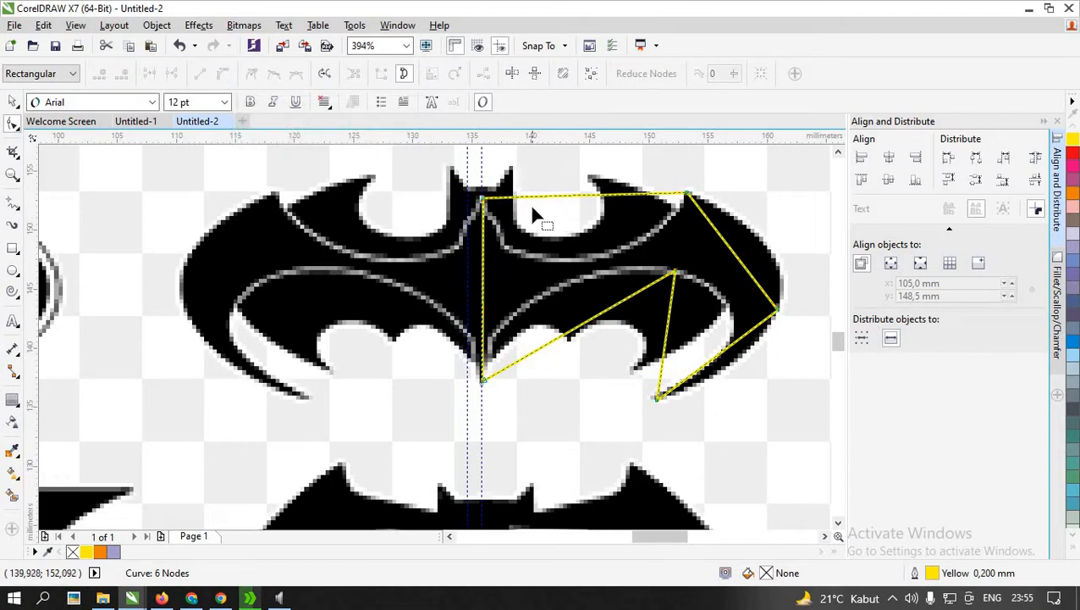
Step: Add a node to the upper edge and bend both segments along the grey line from the central peak to the wing's upper tip
scroll(532, 208, up, 2)
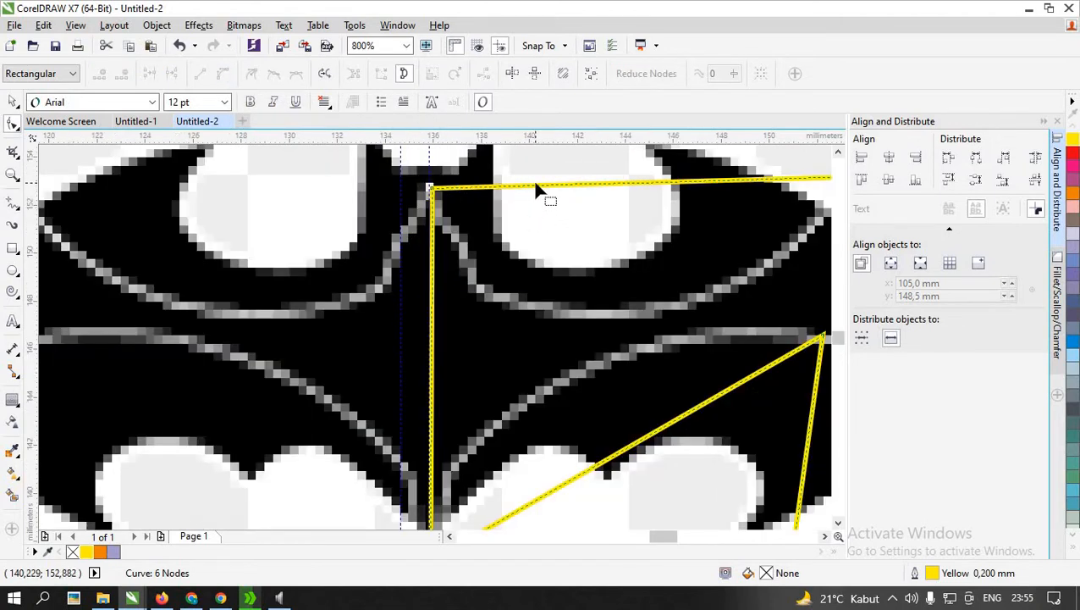
double_click(532, 184)
drag(531, 187, 495, 295)
drag(467, 187, 451, 217)
scroll(400, 228, down, 1)
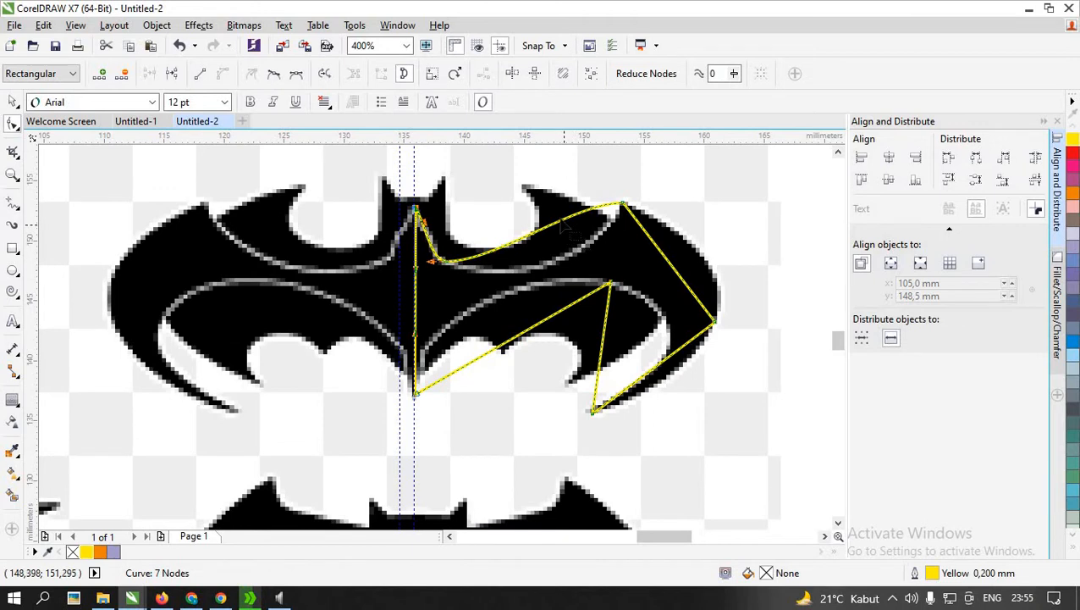
click(555, 229)
drag(548, 238, 576, 265)
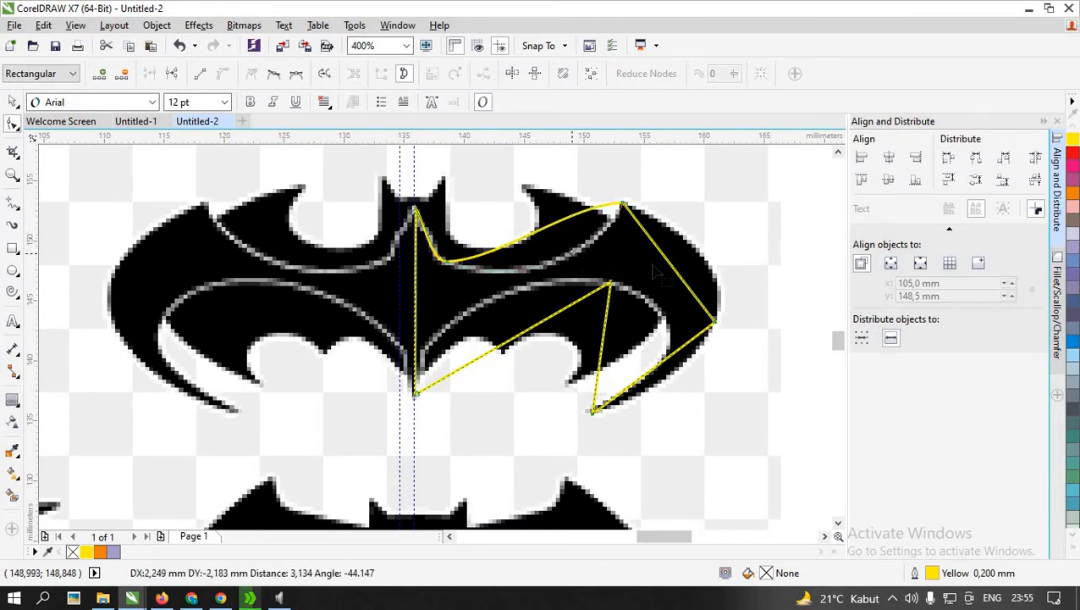
drag(655, 269, 675, 286)
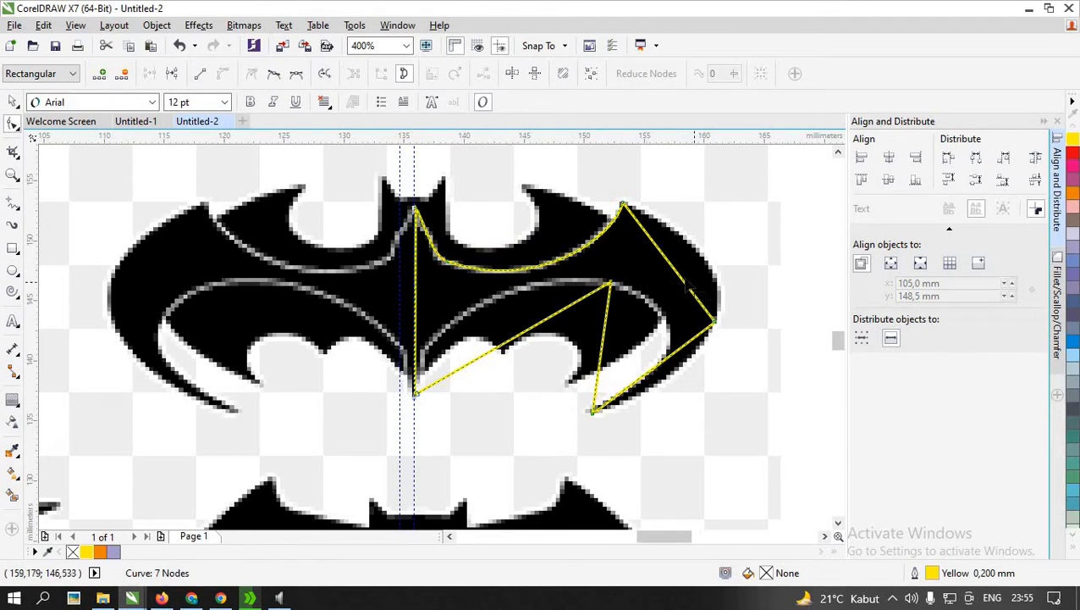
Step: Bend the right wing's outer edges and inner hook segment to follow the black crescent down to its lower tip
click(686, 289)
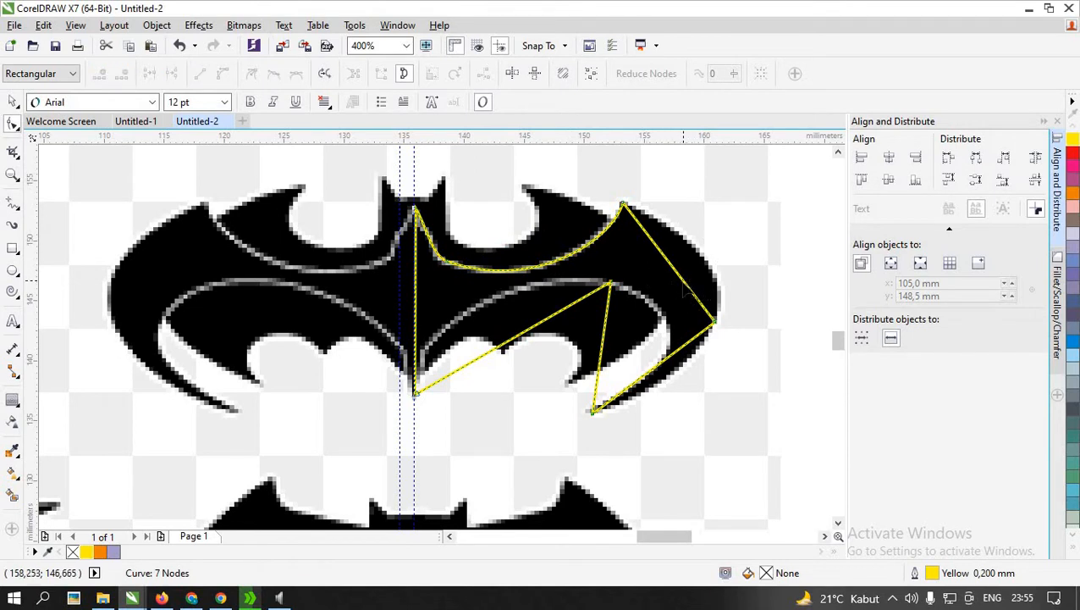
mouse_move(692, 291)
mouse_down()
mouse_move(704, 262)
mouse_move(709, 280)
mouse_up()
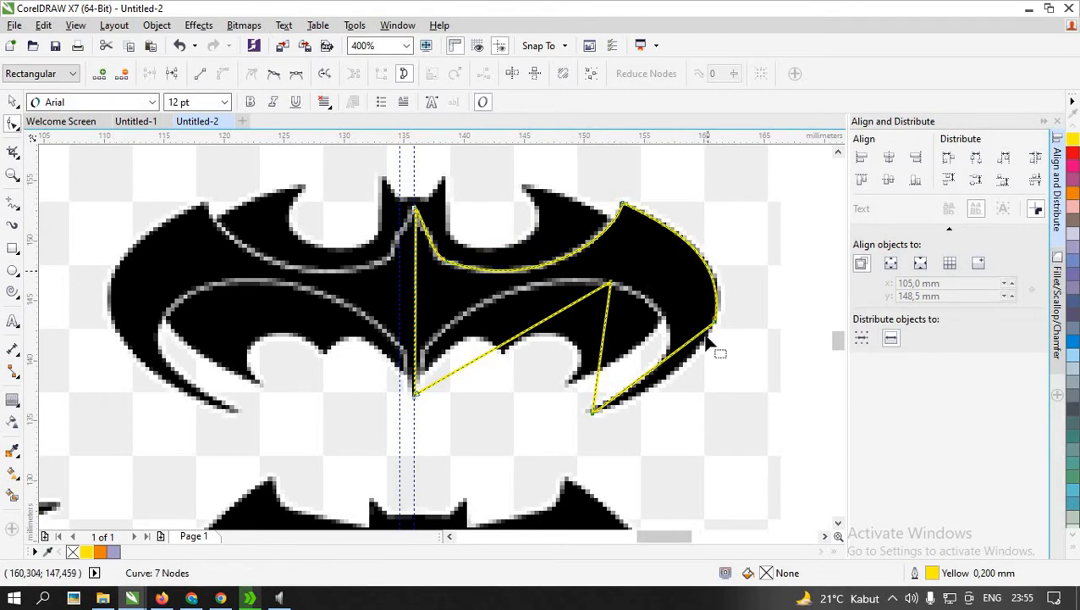
drag(689, 347, 698, 361)
drag(601, 358, 669, 346)
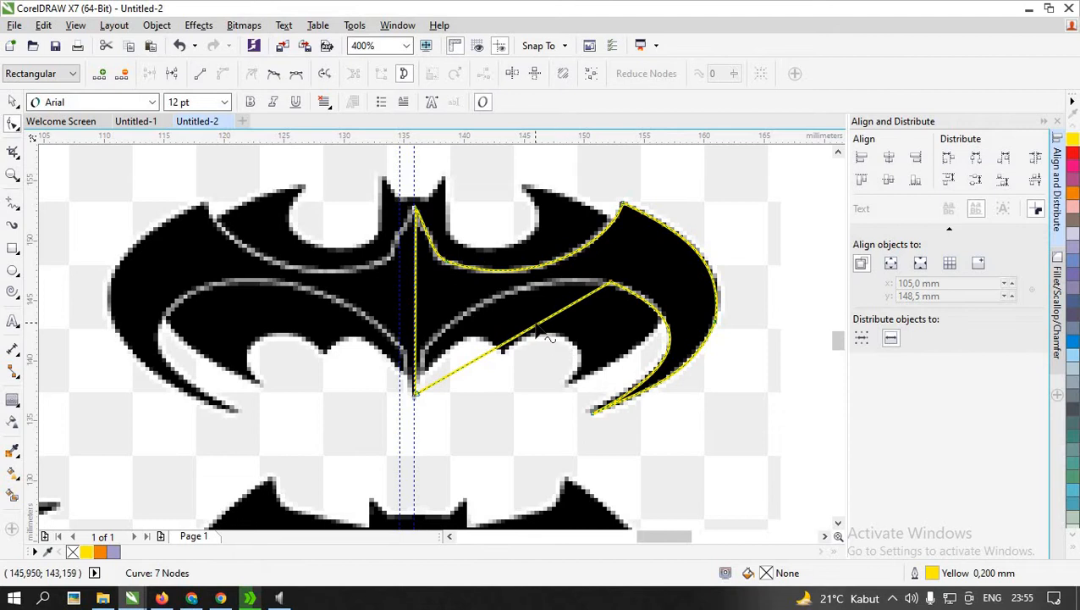
Step: Curve the lower edge between the inner wing node and the tail along the grey line by adjusting its handles
drag(543, 341, 519, 292)
scroll(617, 292, up, 1)
drag(616, 271, 759, 330)
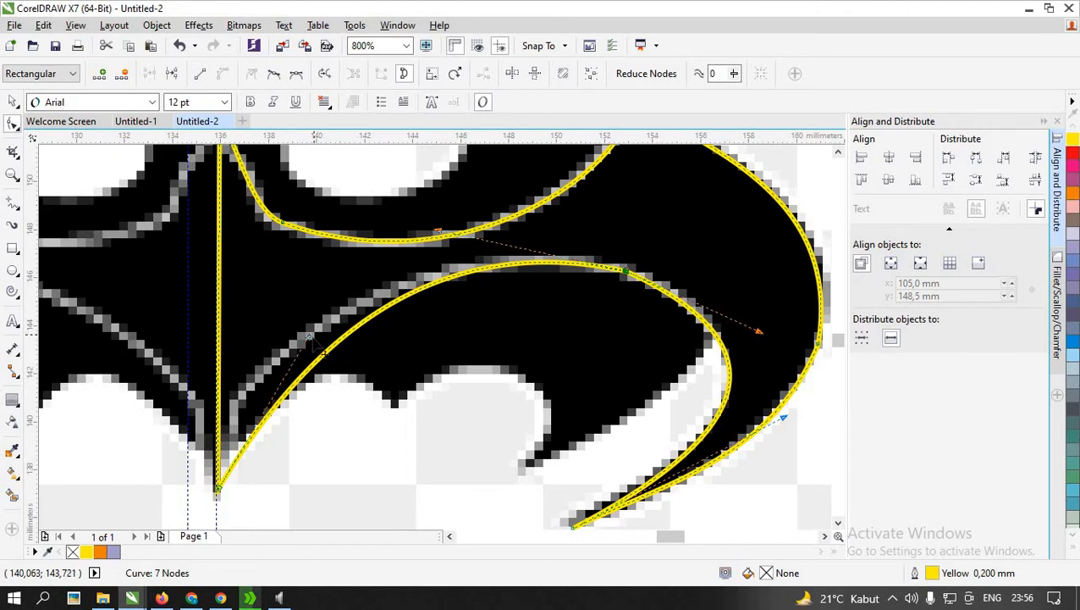
drag(309, 339, 263, 318)
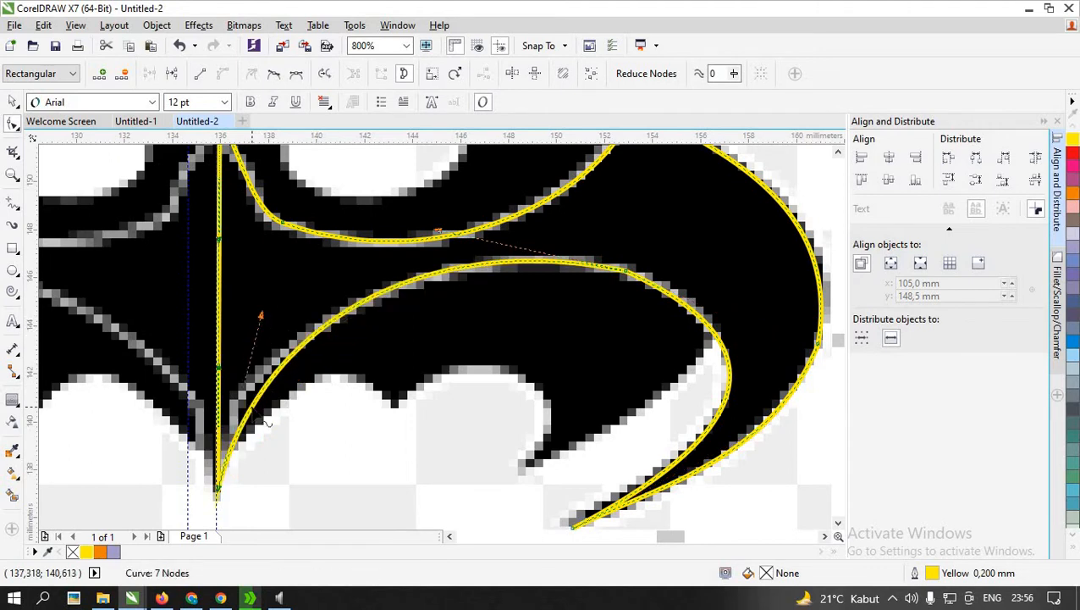
Step: Add a node on the lower edge near the tail and reshape the curve around it to match the grey line
double_click(264, 424)
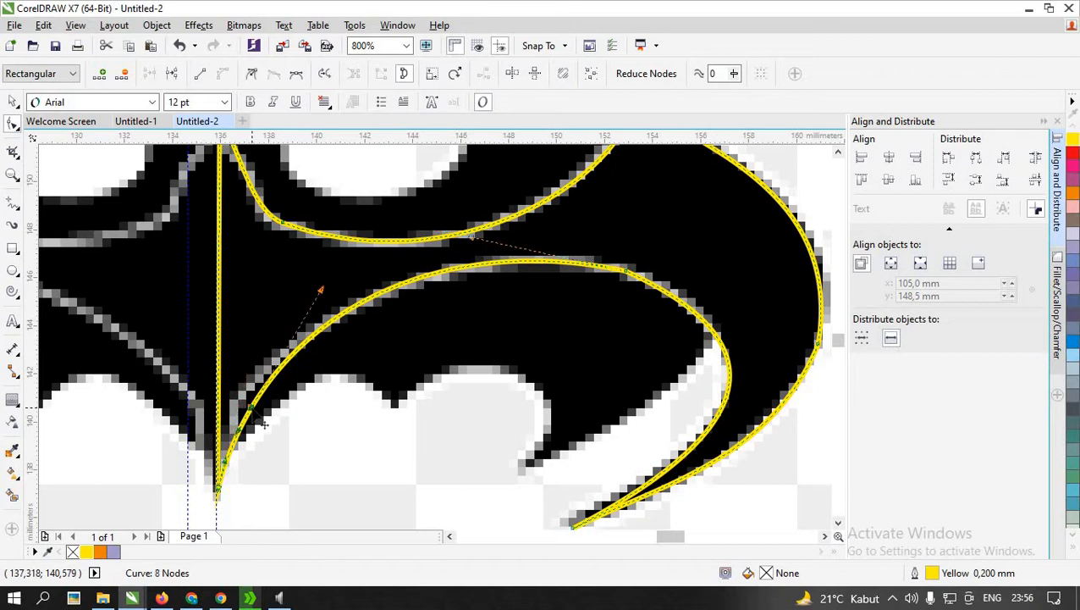
drag(252, 409, 242, 404)
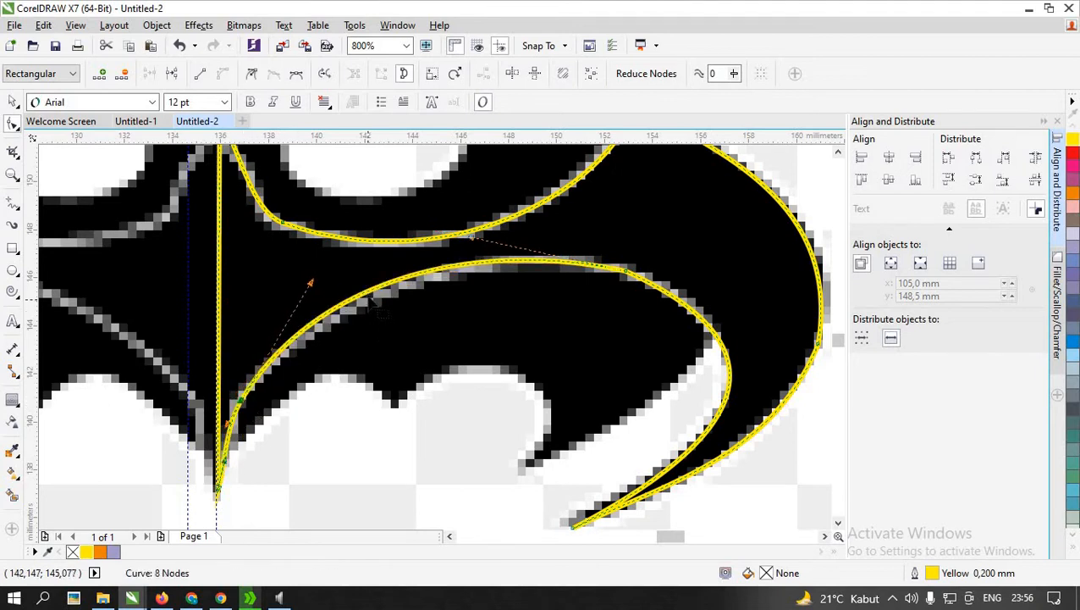
mouse_move(379, 306)
mouse_down()
mouse_move(385, 295)
mouse_move(395, 305)
mouse_up()
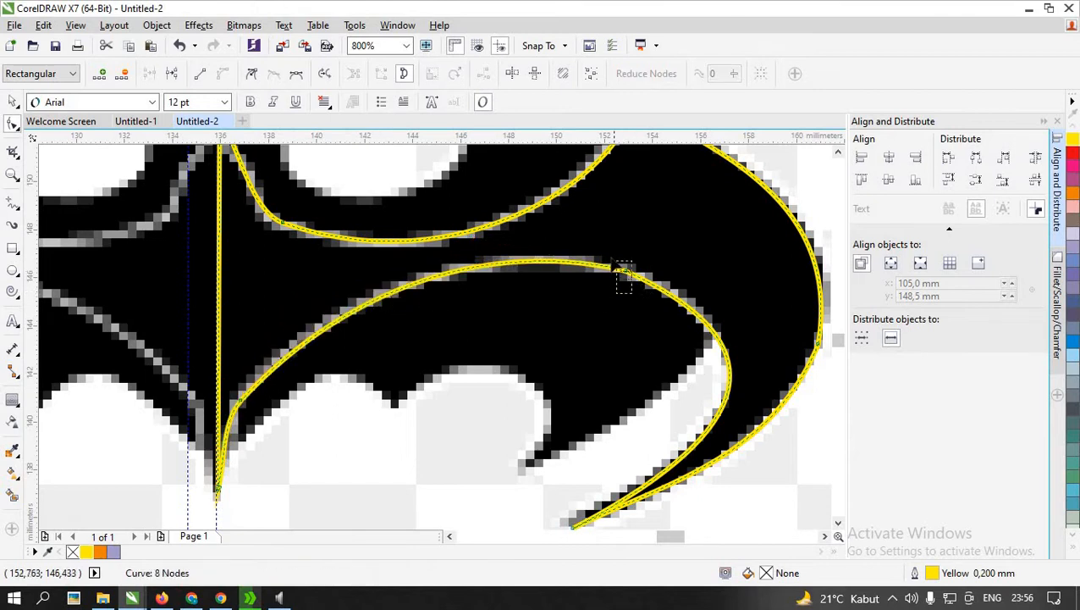
Step: Make the node at the top of the inner wing curve smooth and adjust its two handles to fit the grey line
click(623, 271)
click(281, 75)
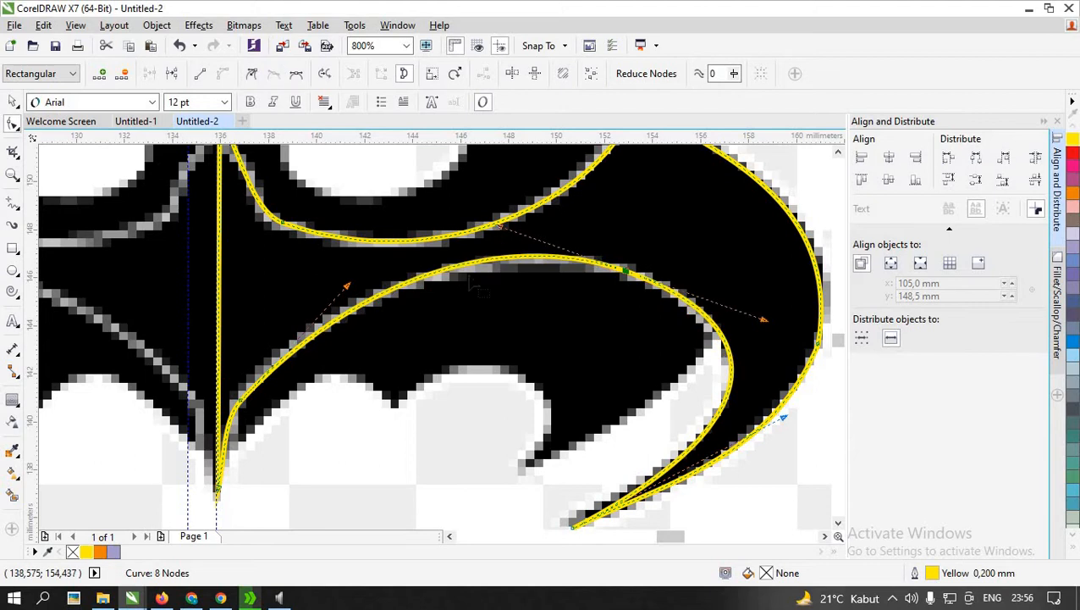
drag(763, 322, 750, 311)
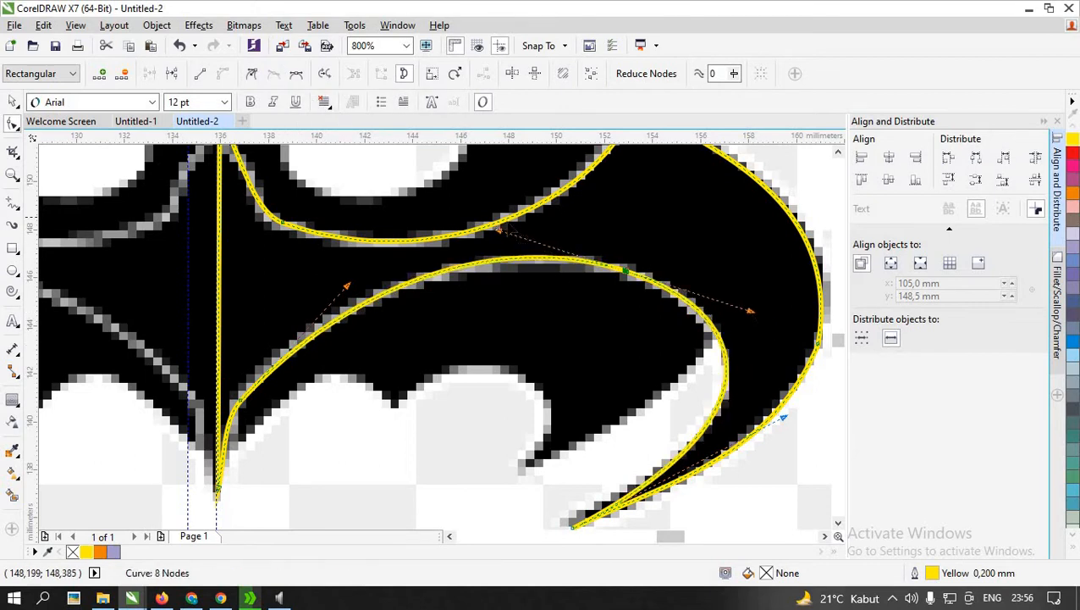
drag(499, 231, 507, 239)
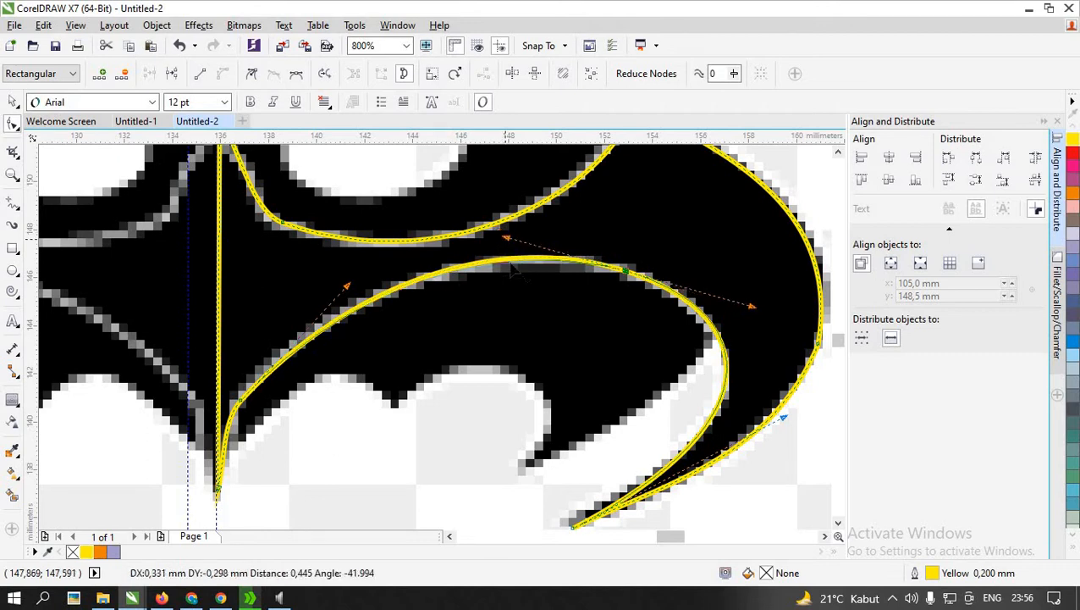
Step: Refine the curve handle on the right wing and make the node on the wing's outer edge symmetrical
drag(756, 318, 751, 315)
scroll(751, 314, down, 1)
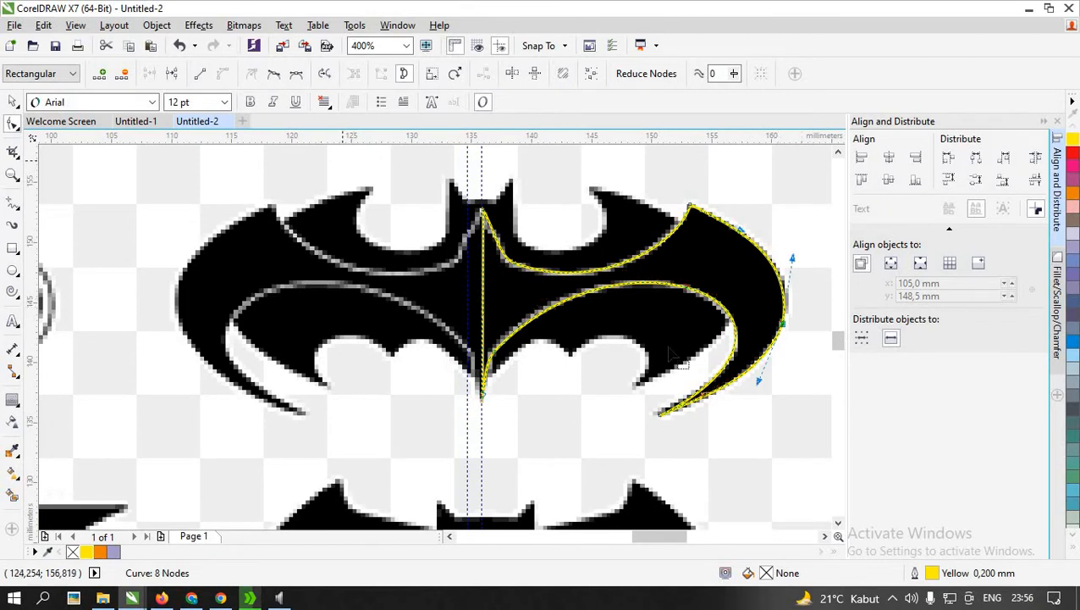
scroll(728, 354, up, 1)
scroll(711, 357, down, 2)
scroll(711, 357, up, 1)
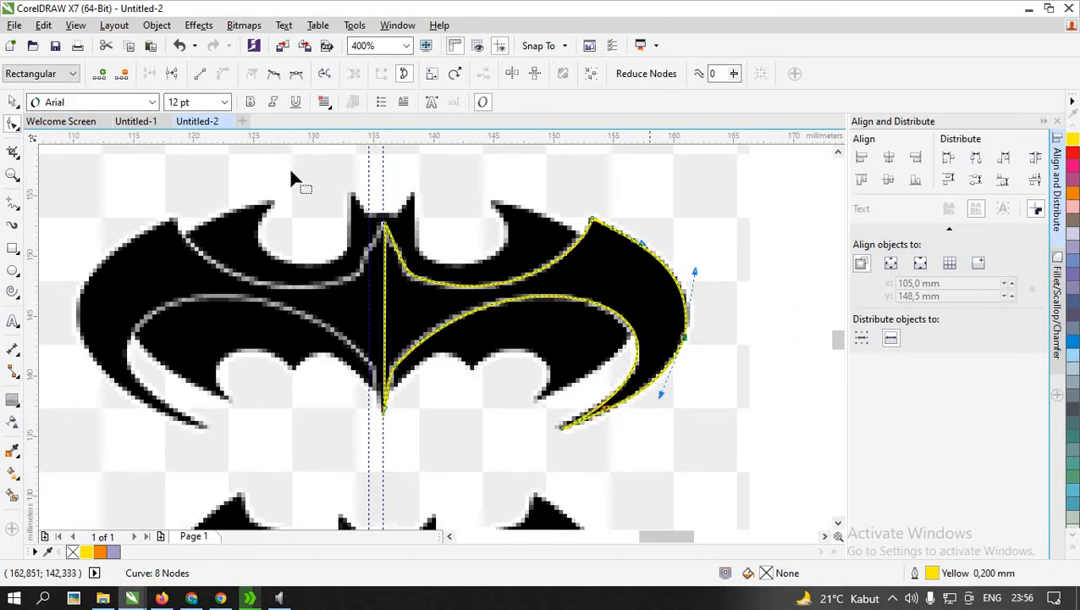
click(298, 76)
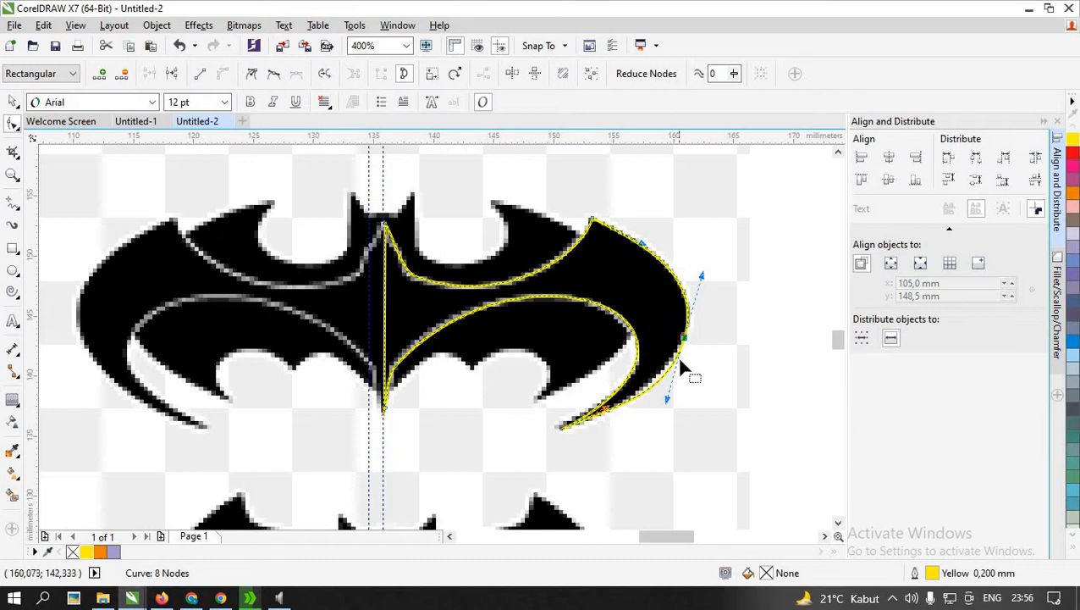
Step: Fill the traced right half with magenta (C0 M100 Y0 K0) and place a horizontally mirrored copy over the logo's left half
click(12, 101)
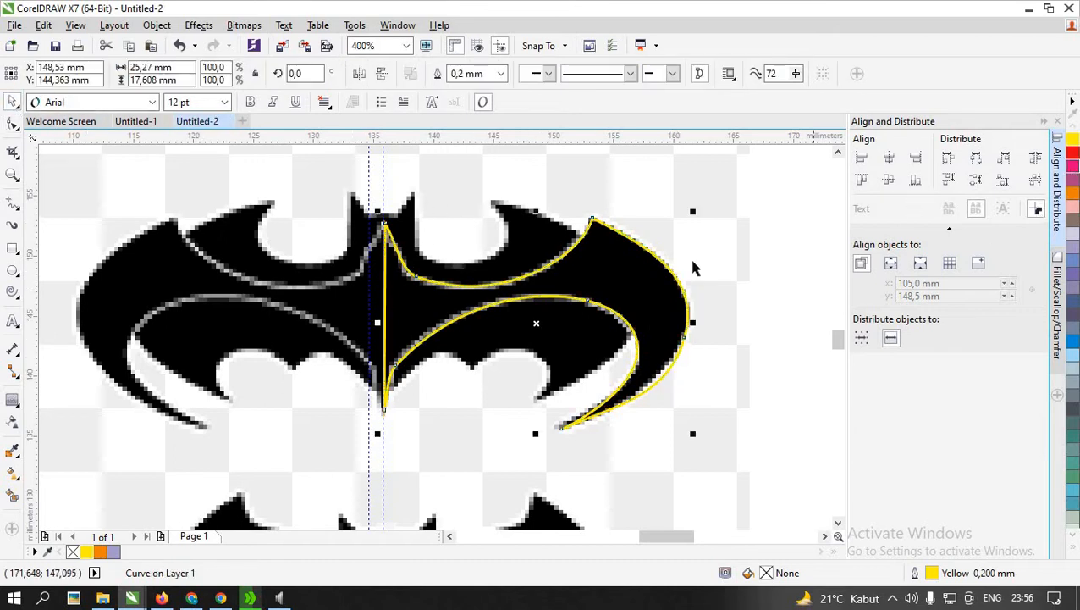
click(1072, 165)
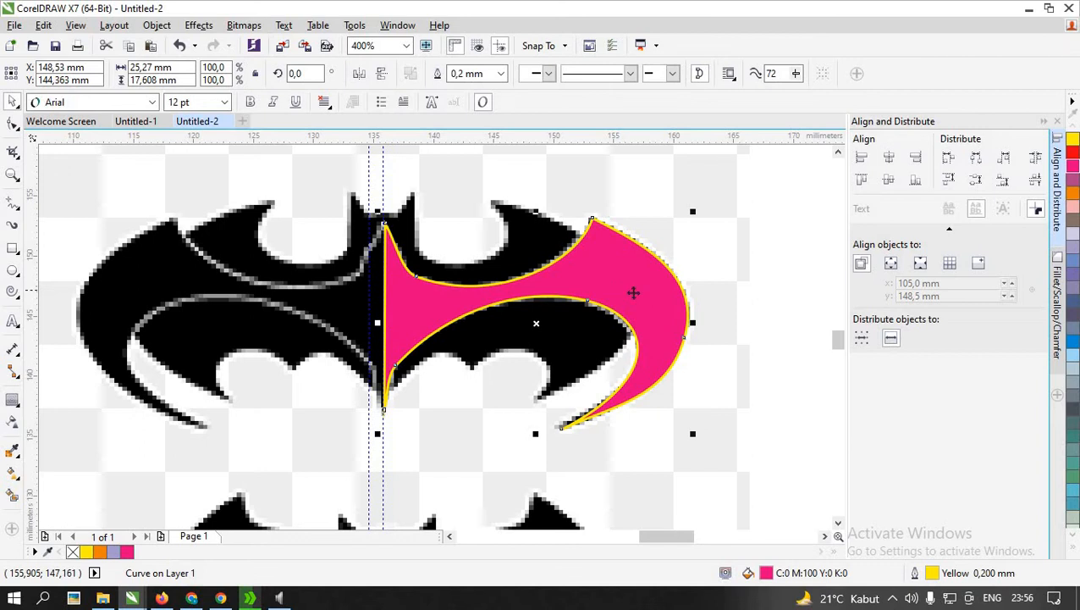
click(660, 294)
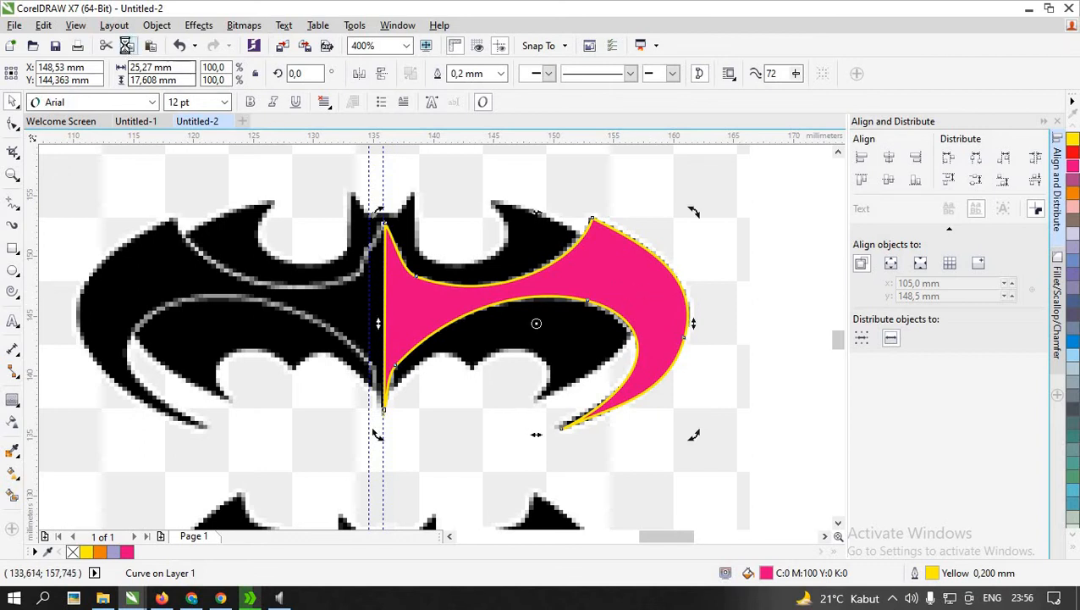
drag(528, 317, 333, 314)
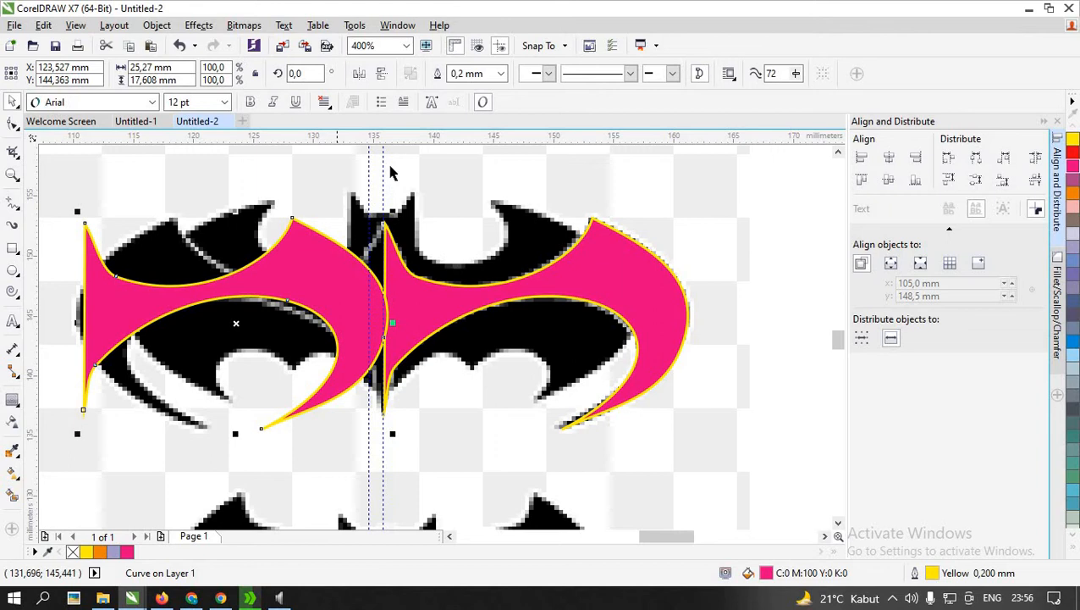
click(359, 73)
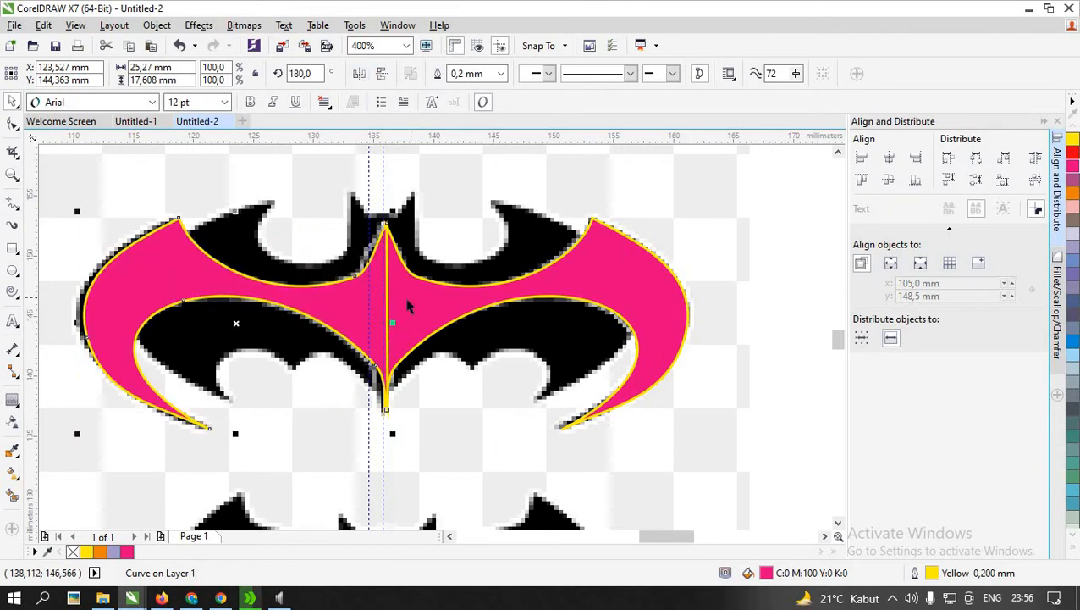
Step: Nudge the mirrored left half 0.3 mm to the left to line up with the right half at the centre
scroll(369, 311, up, 2)
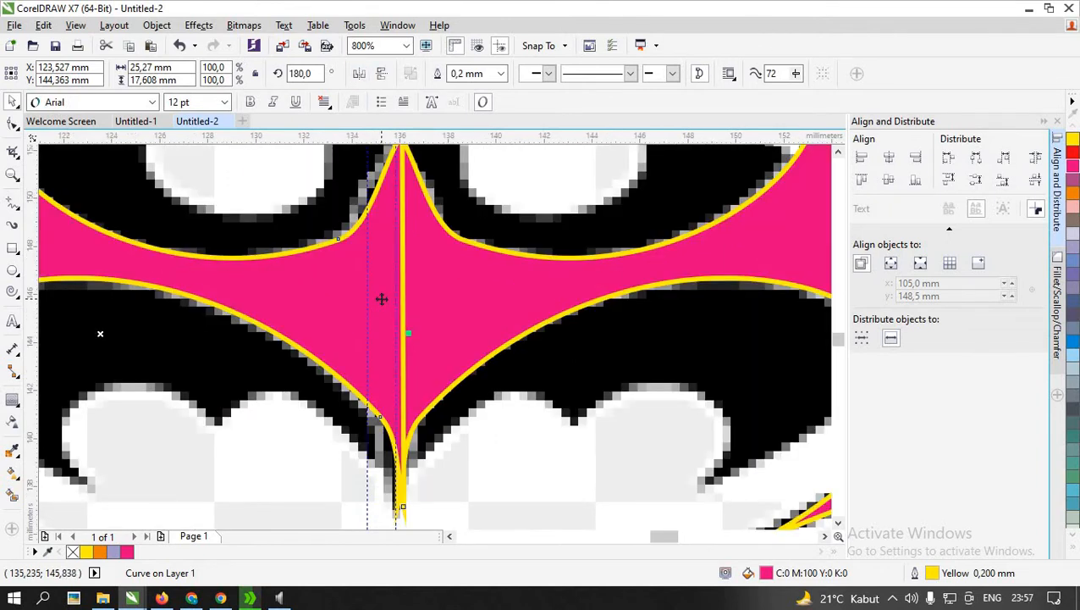
key(Left)
key(Left)
key(Left)
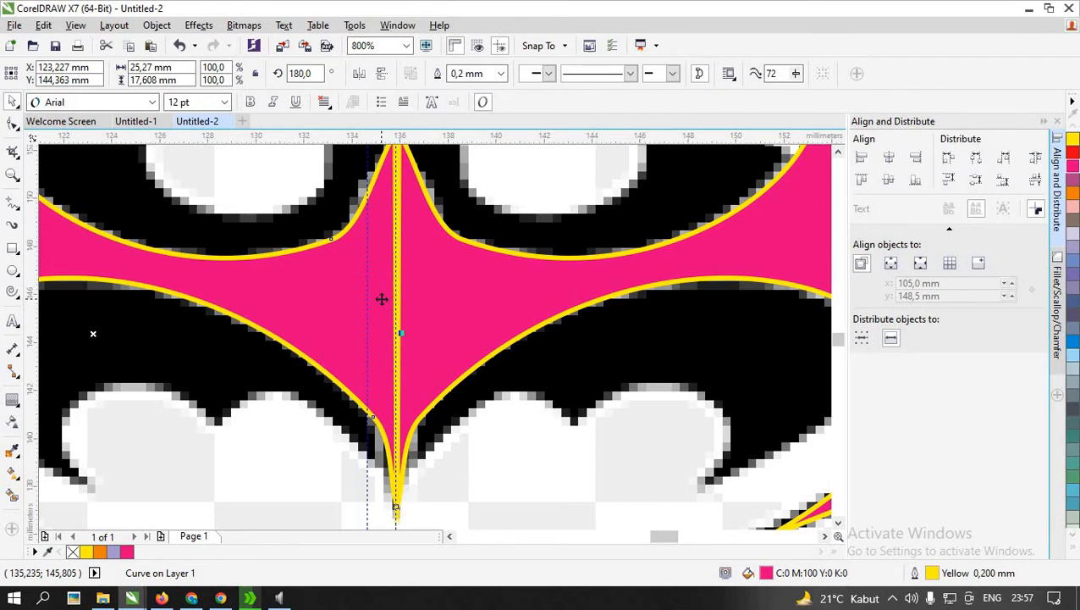
scroll(381, 299, down, 1)
shift+click(420, 295)
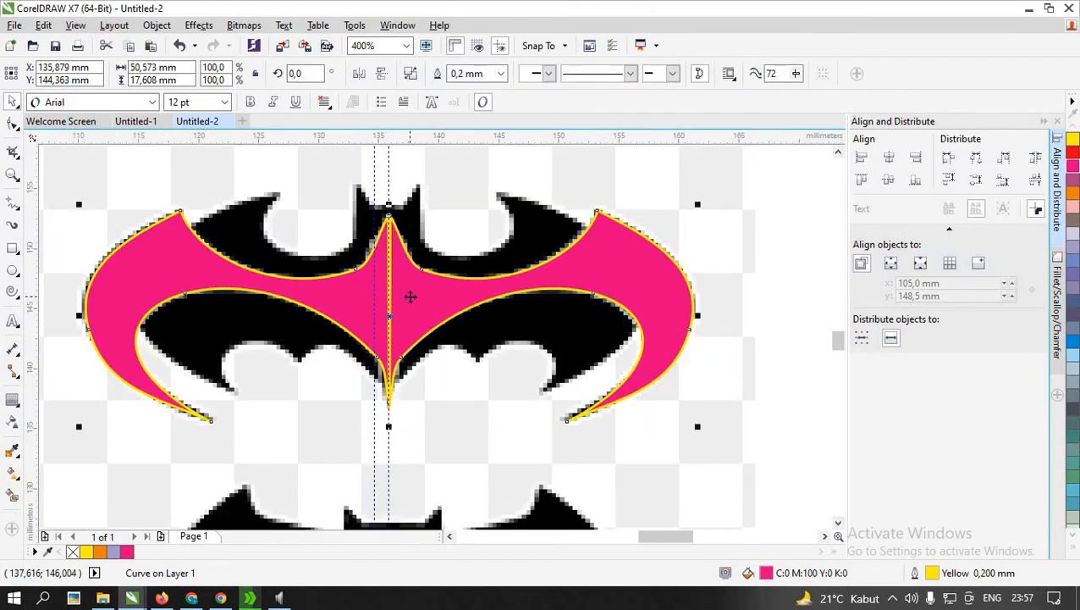
key(ctrl+z)
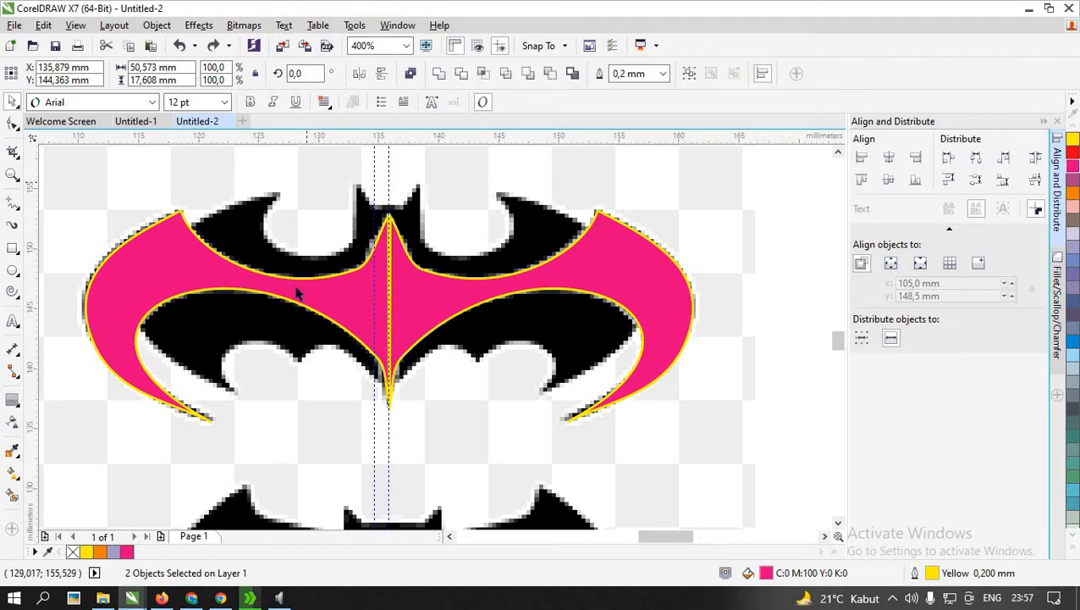
Step: Shift the left half 0.1 mm back to the right and weld both halves into one shape
key(Escape)
click(332, 292)
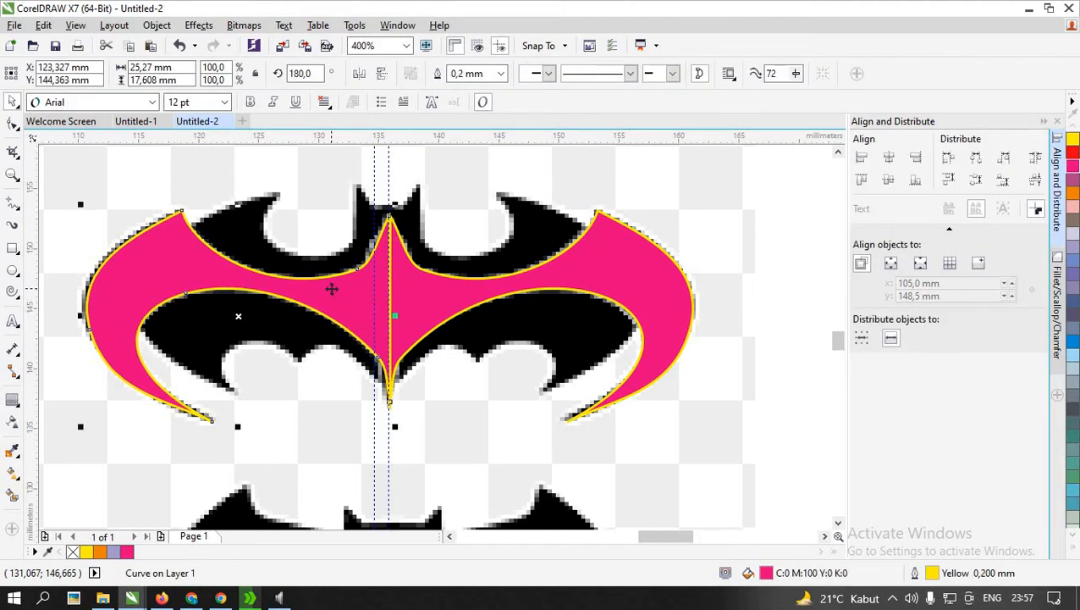
shift+click(447, 279)
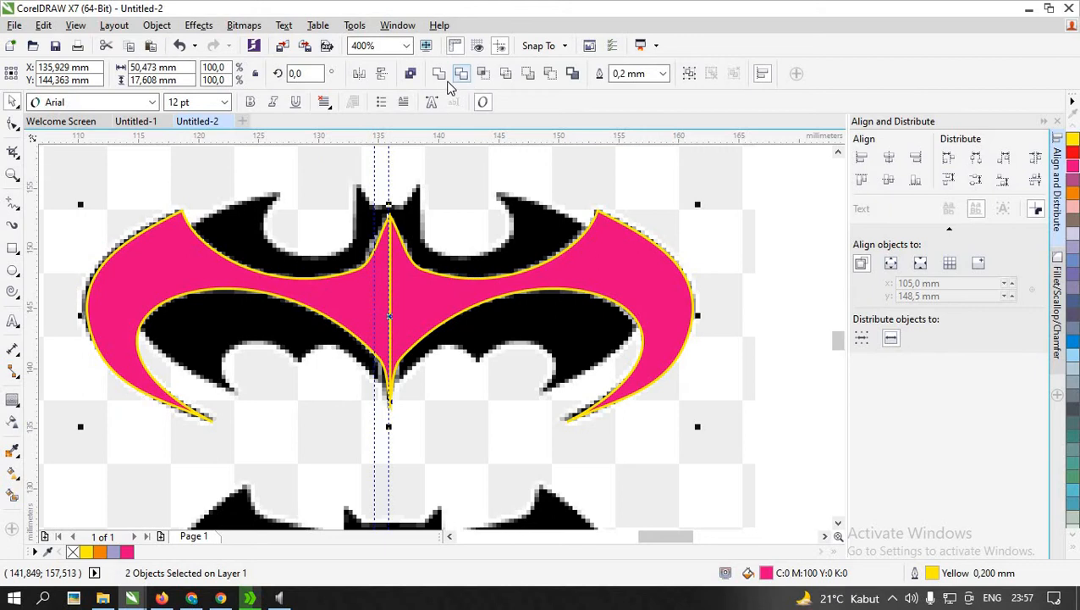
click(441, 77)
Step: Delete the leftover seam node inside the centre of the welded magenta shape
key(F10)
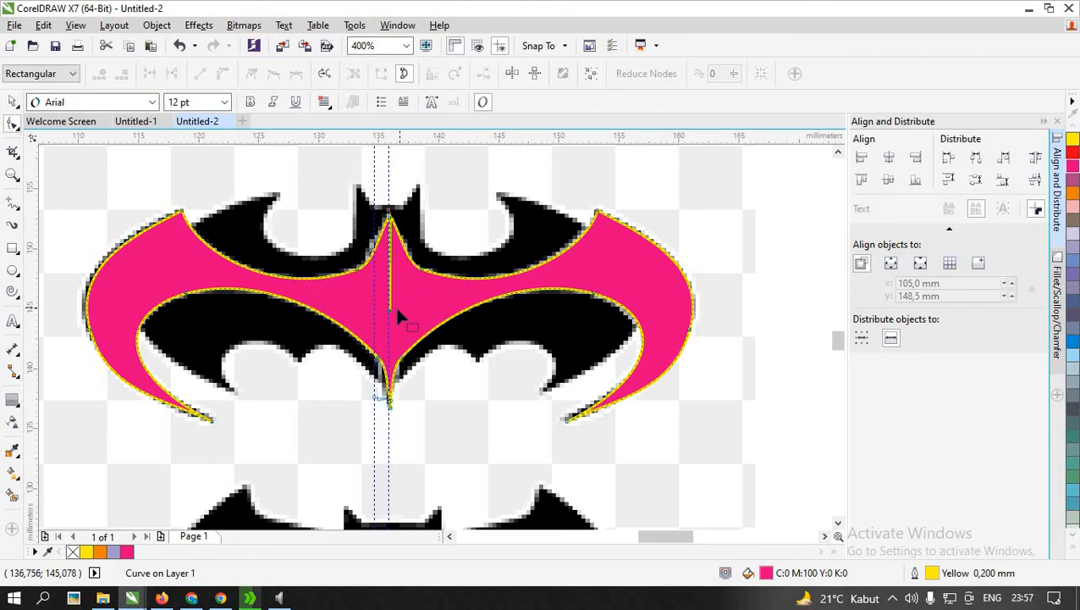
scroll(395, 304, up, 2)
drag(417, 327, 355, 285)
key(Delete)
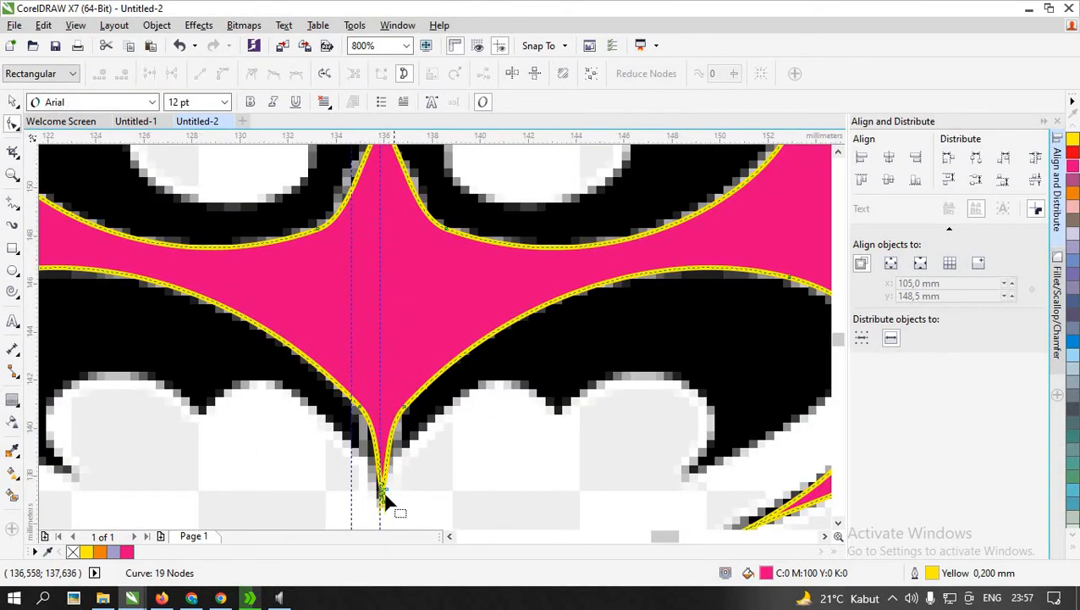
Step: Delete the two lowest nodes at the forked tail tip of the magenta shape
scroll(386, 492, up, 2)
scroll(386, 500, down, 1)
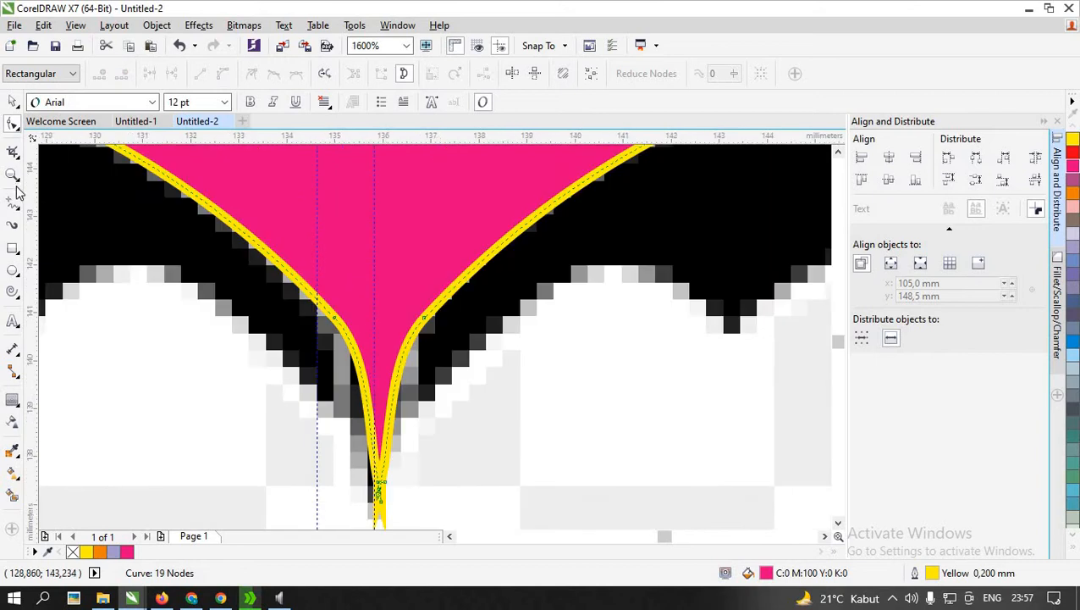
click(12, 176)
drag(338, 446, 453, 551)
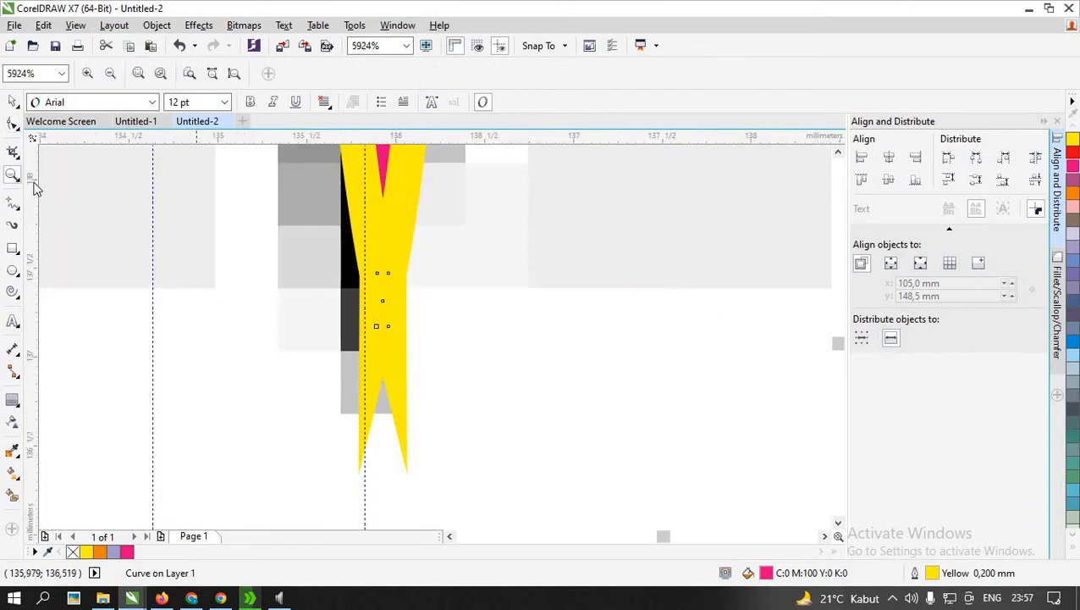
click(17, 126)
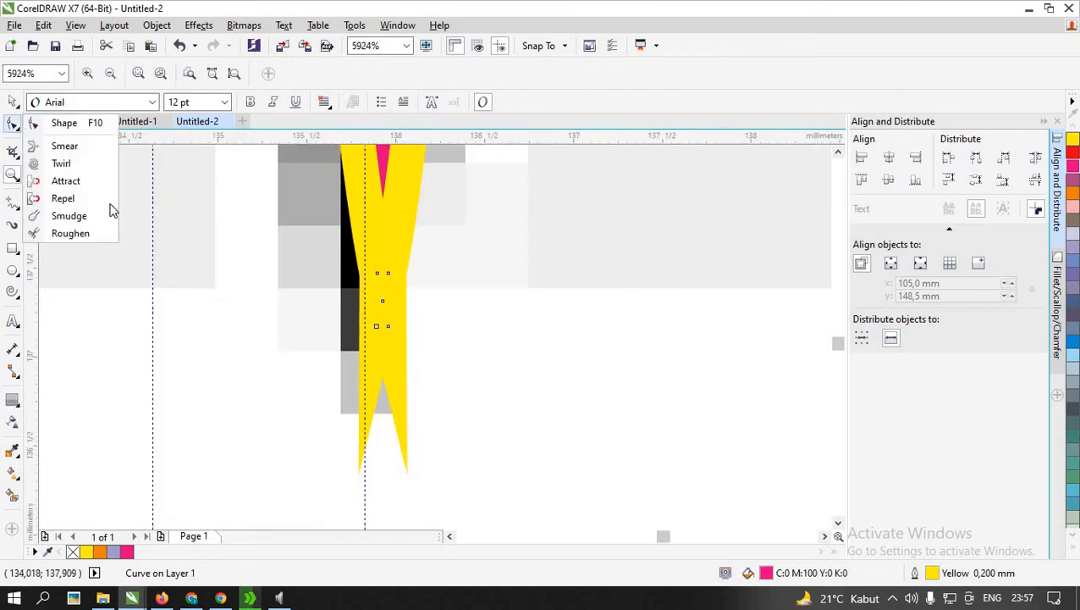
click(64, 123)
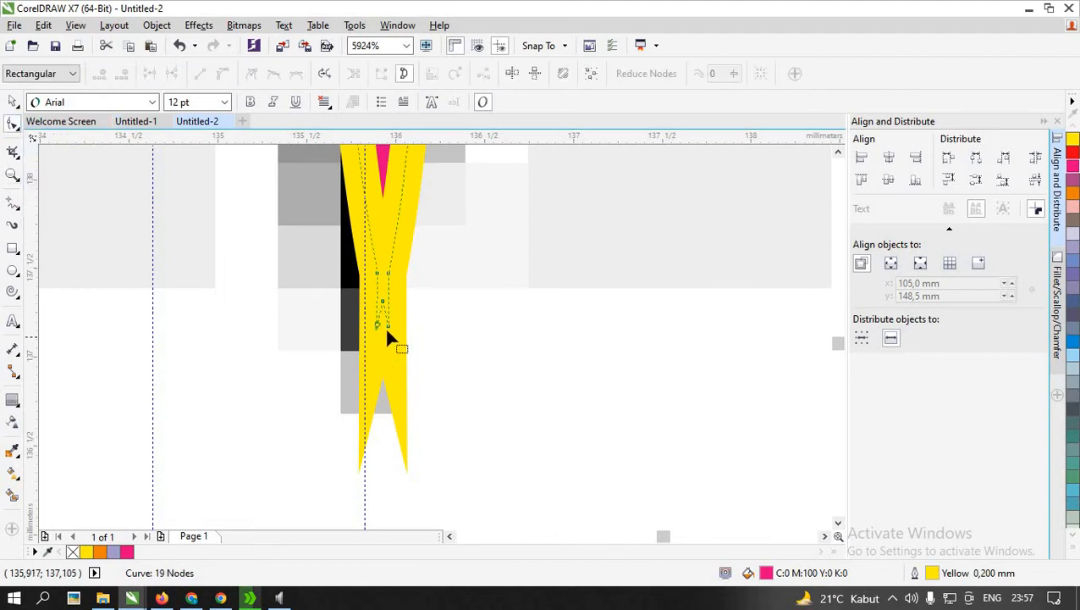
double_click(387, 324)
double_click(377, 322)
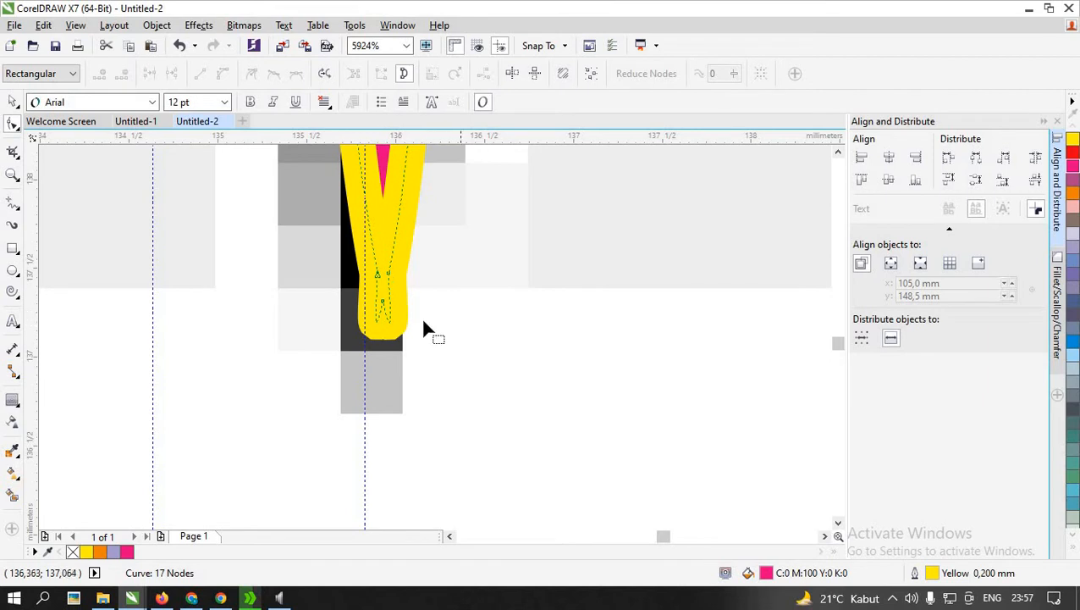
Step: Clean up the remaining nodes and segments at the tail tip to form a single pointed end
drag(360, 281, 358, 278)
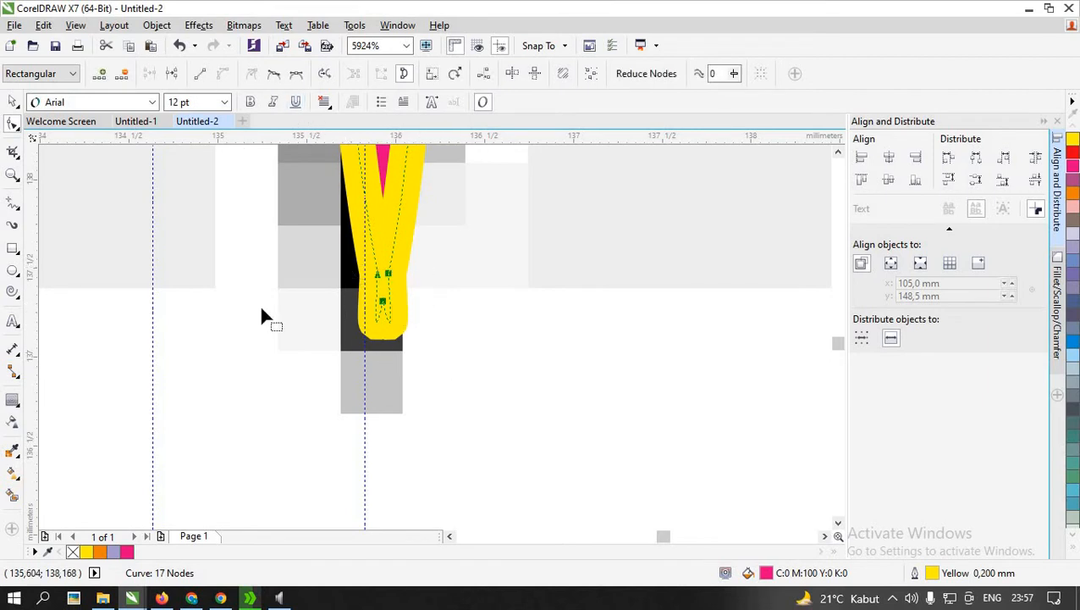
click(392, 316)
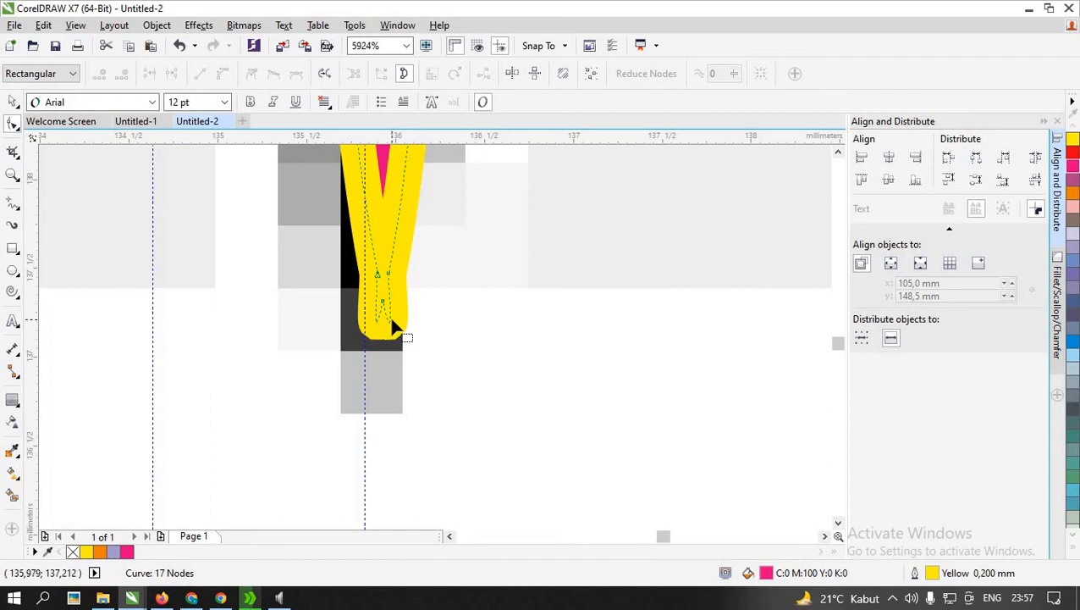
click(387, 312)
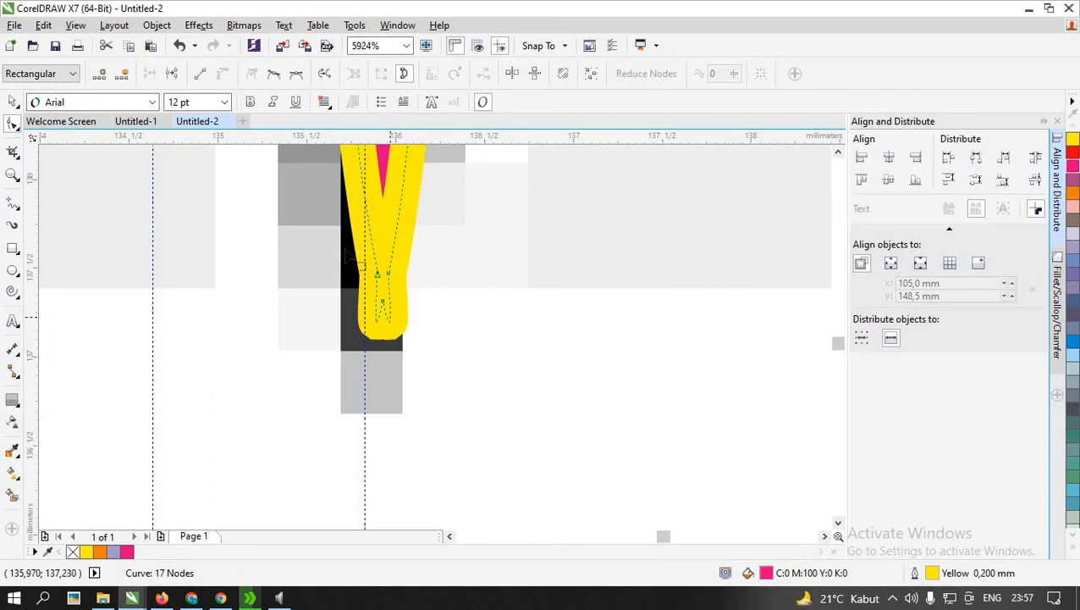
key(Delete)
Step: Inspect the nodes at the top centre peak of the magenta shape
scroll(208, 184, down, 5)
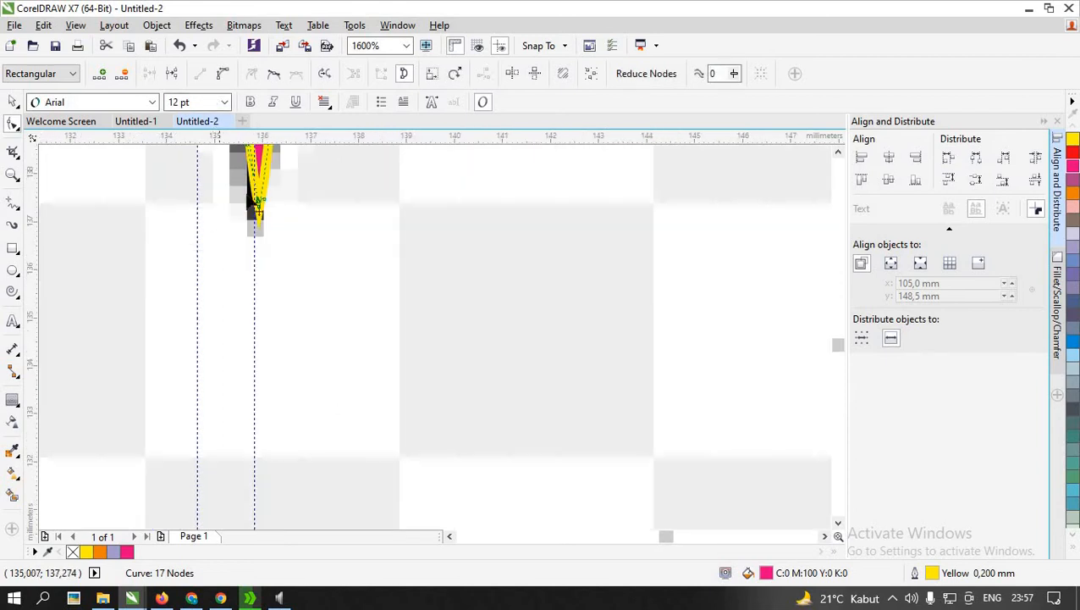
scroll(286, 240, down, 1)
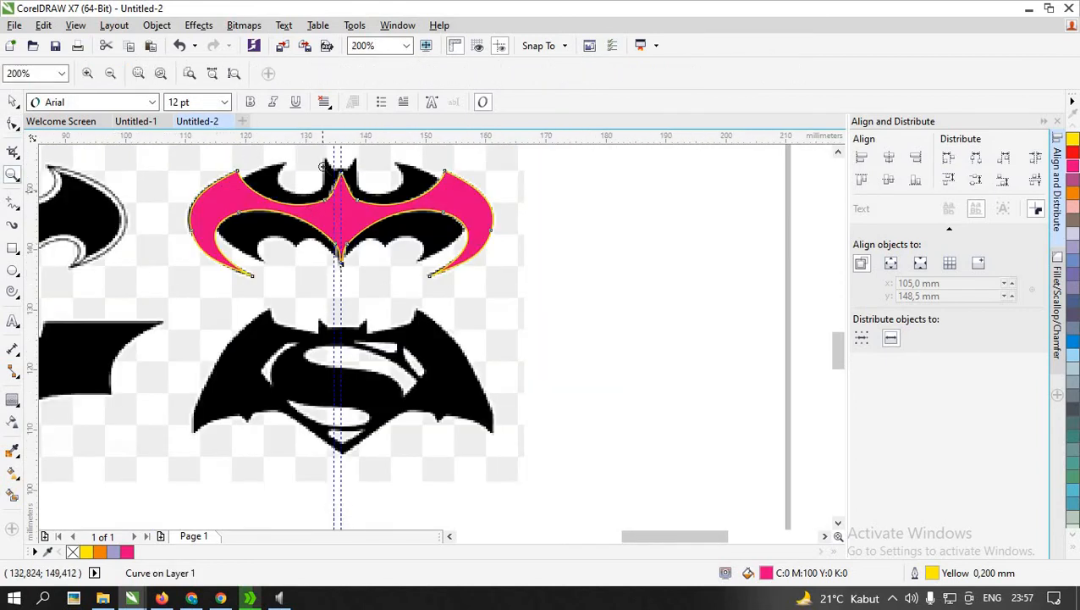
scroll(325, 166, up, 5)
drag(264, 217, 356, 276)
right_click(327, 279)
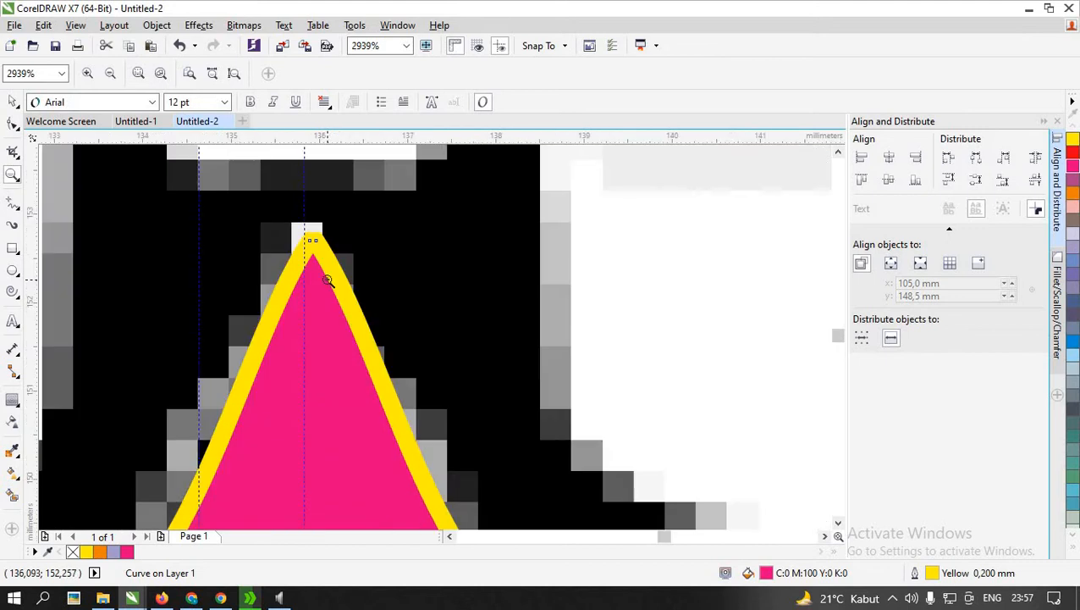
right_click(328, 277)
click(12, 102)
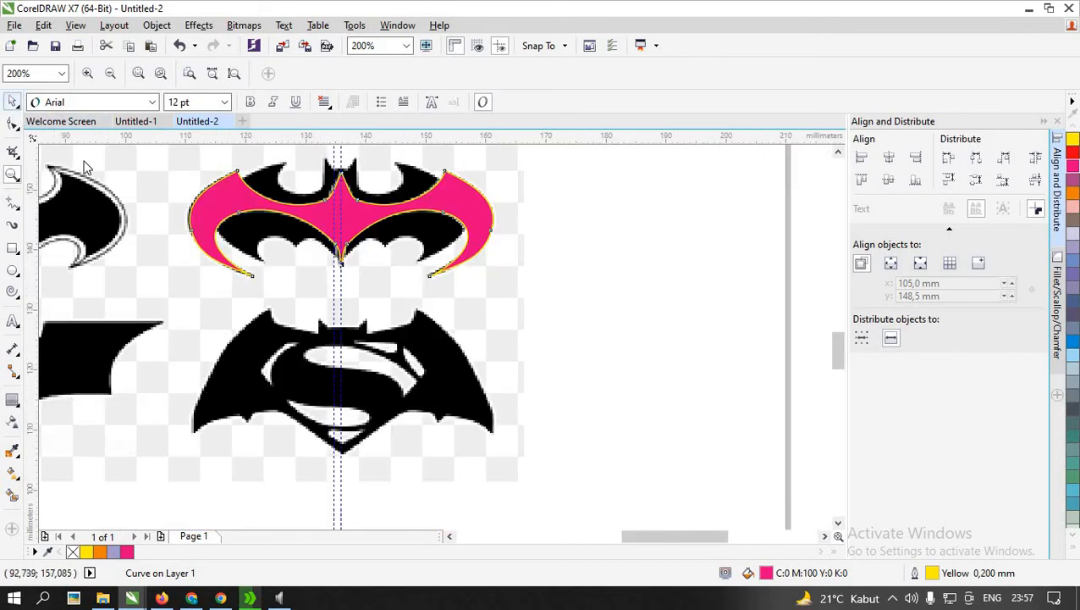
Step: Place a copy of the yellow bat from the oval logo directly over the magenta bat logo below it
click(510, 307)
scroll(509, 308, down, 1)
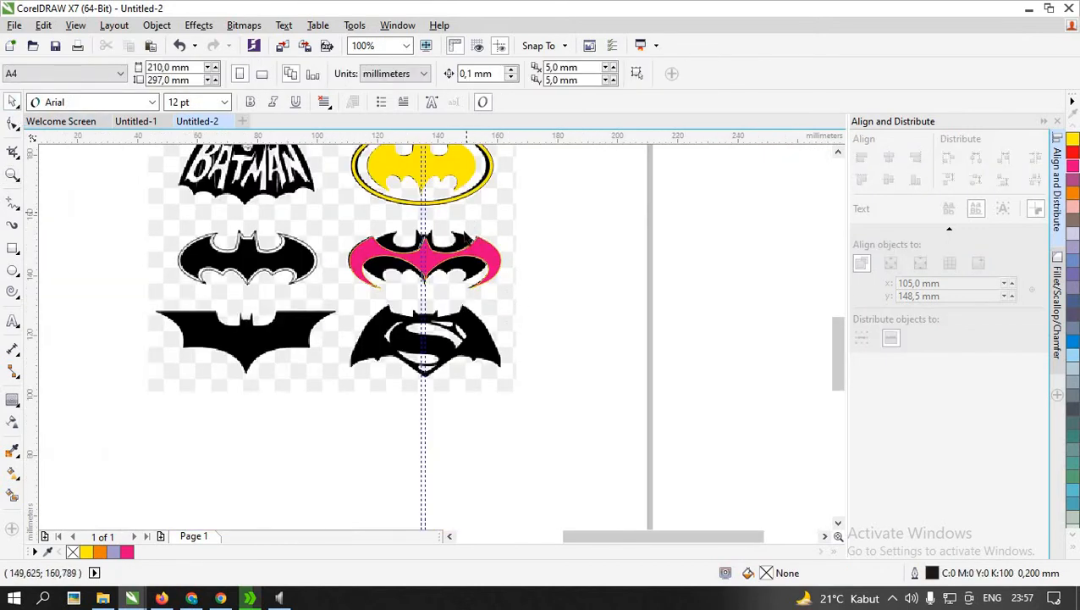
drag(457, 175, 455, 267)
click(222, 598)
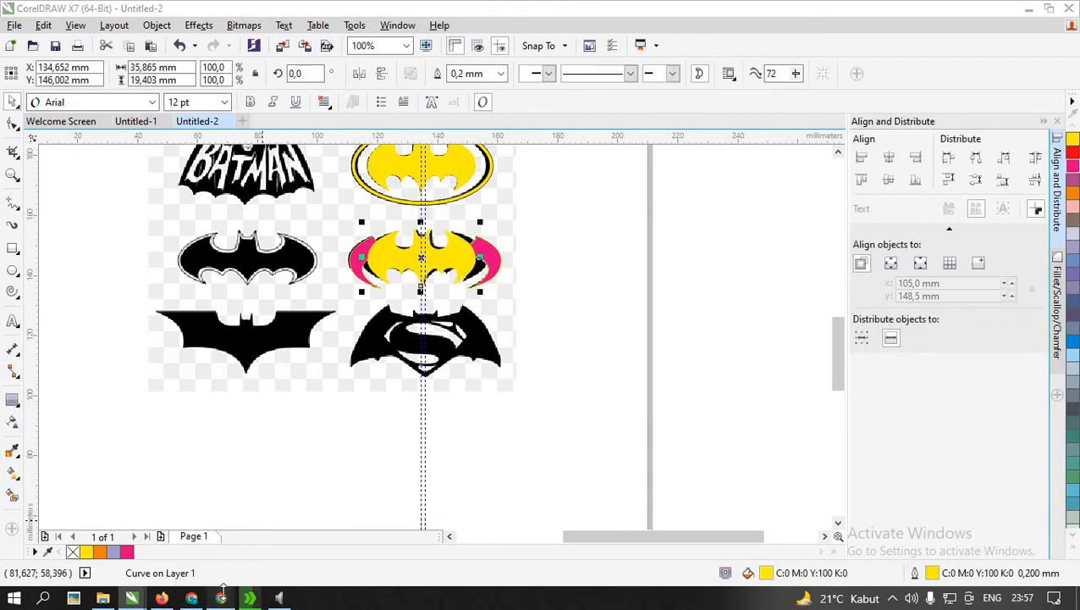
click(220, 13)
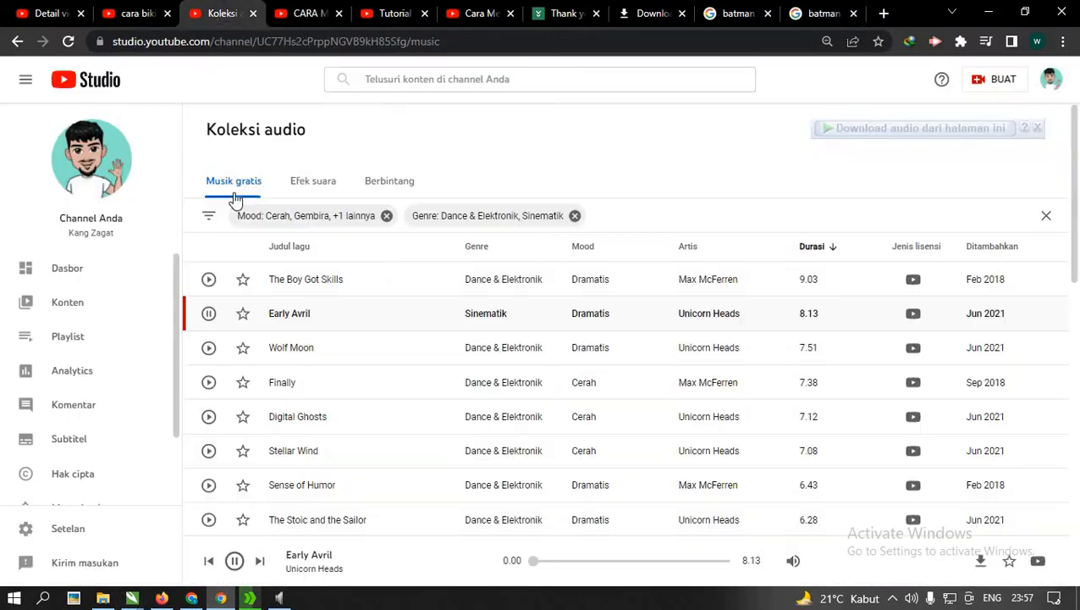
click(222, 599)
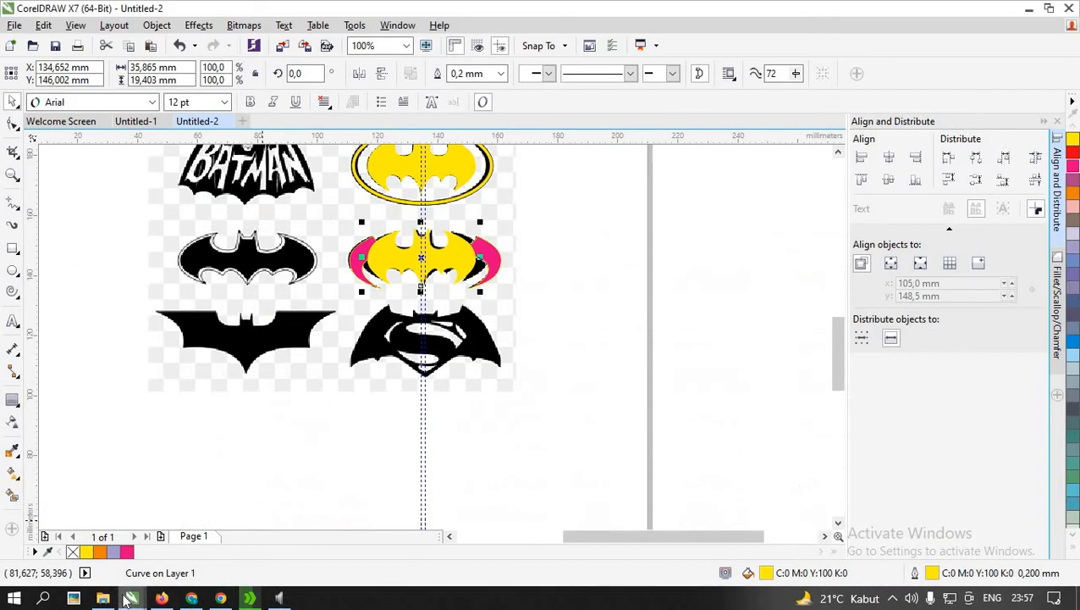
mouse_move(132, 597)
click(272, 544)
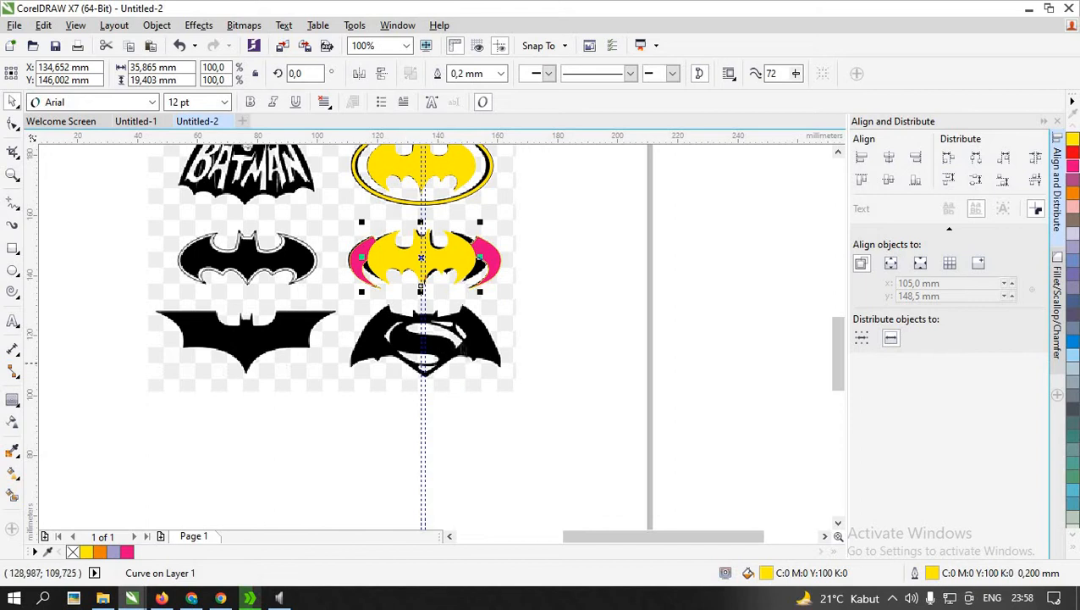
scroll(453, 227, up, 1)
scroll(458, 245, up, 1)
scroll(461, 245, down, 2)
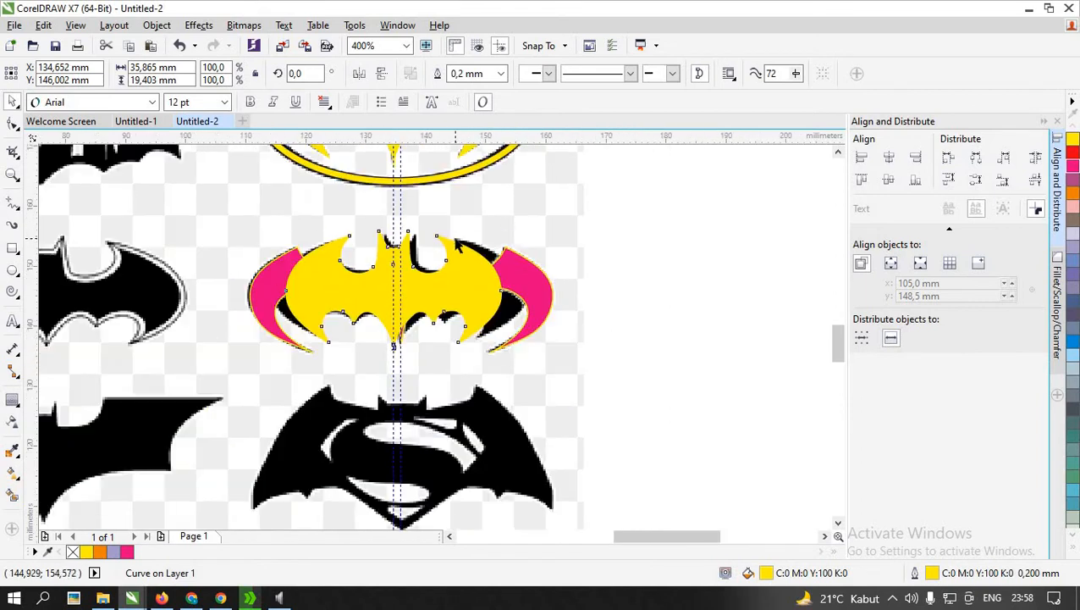
scroll(467, 247, up, 1)
click(521, 269)
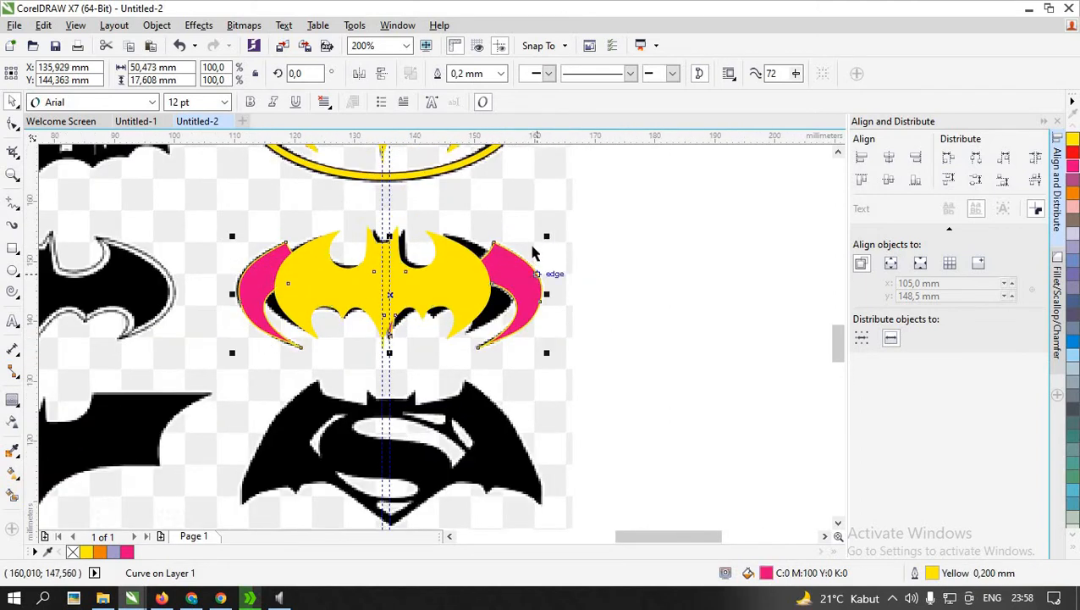
right_click(507, 288)
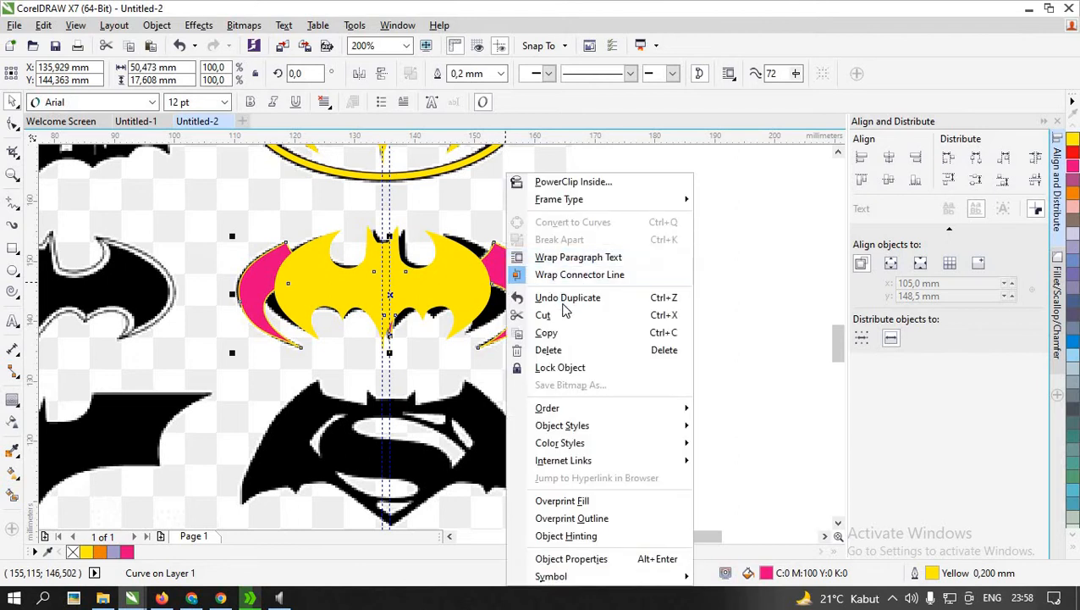
mouse_move(627, 408)
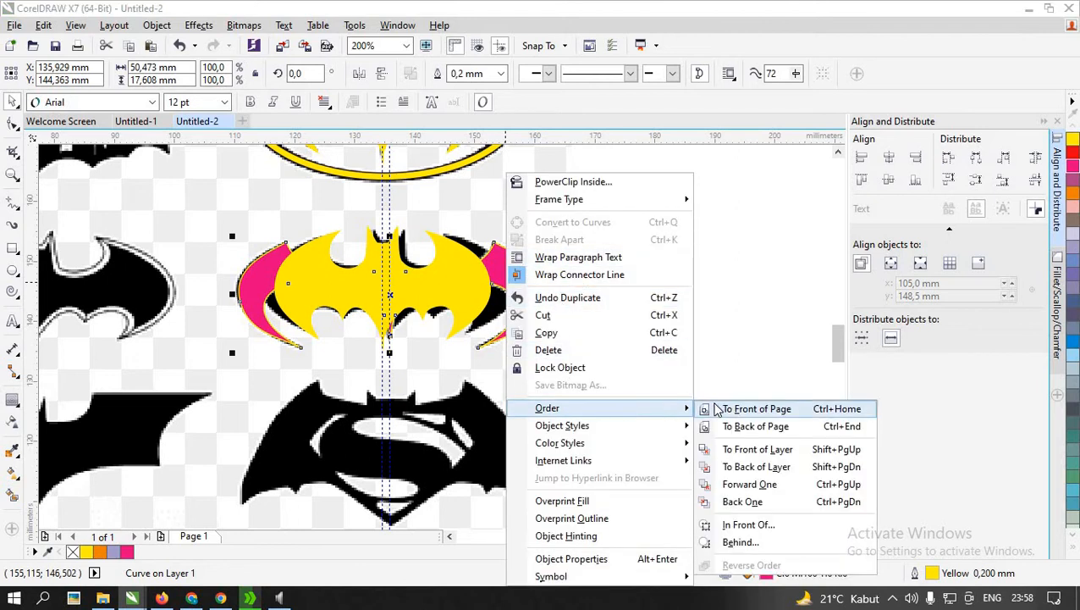
click(710, 409)
click(629, 306)
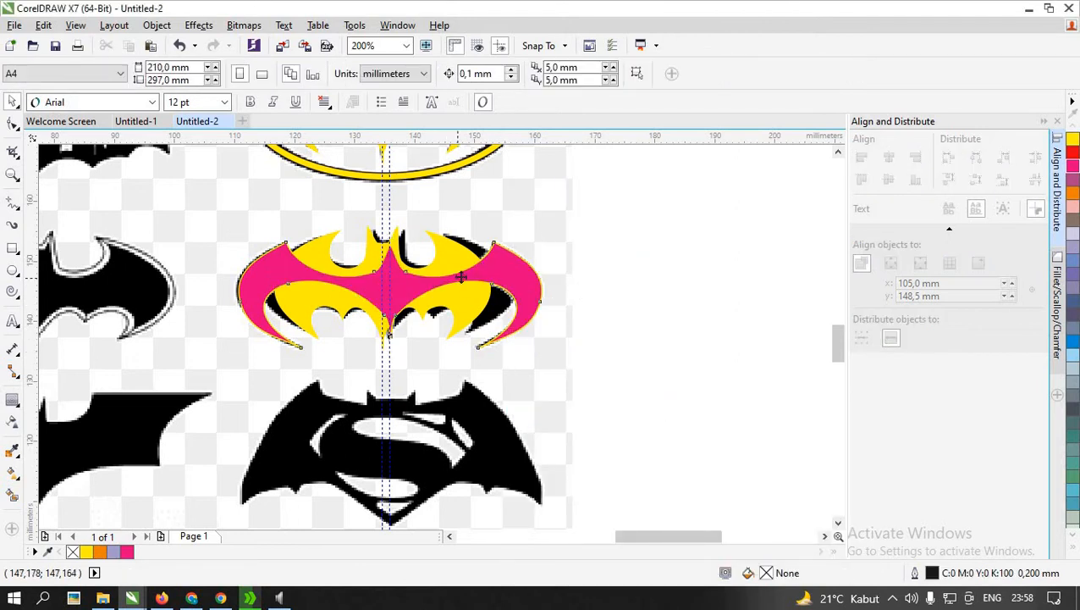
click(459, 277)
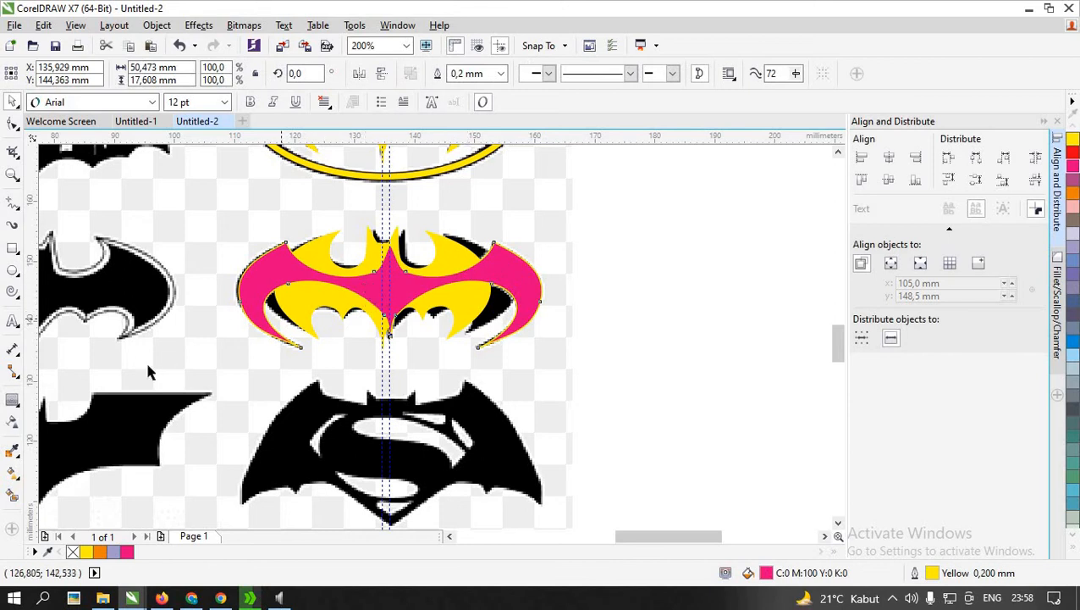
key(ctrl+z)
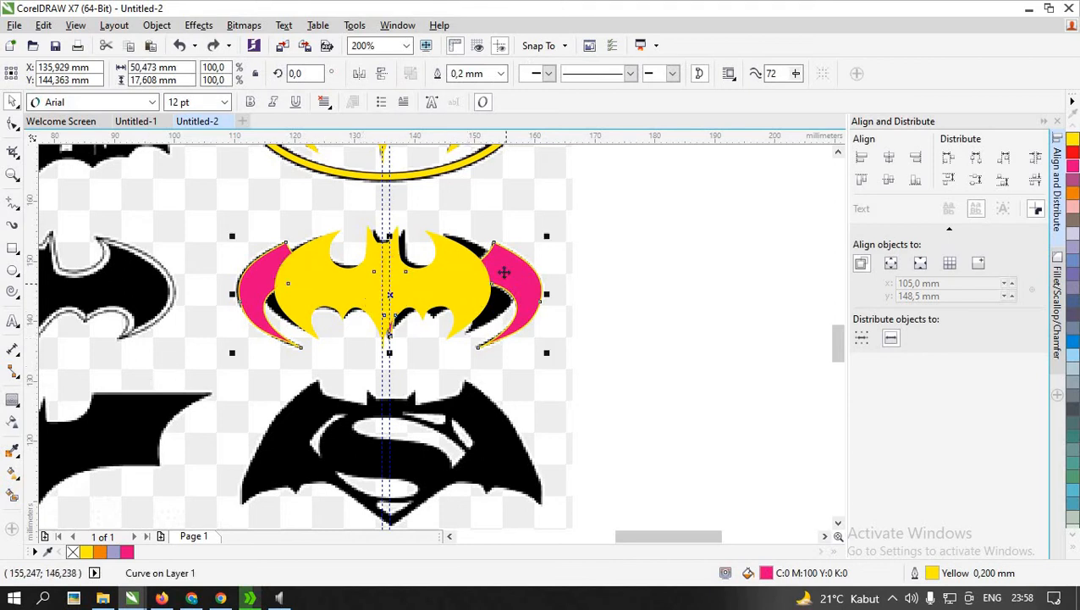
Step: Bring the magenta shape to the front of the page and centre it on the same vertical axis as the yellow bat
right_click(508, 283)
mouse_move(595, 410)
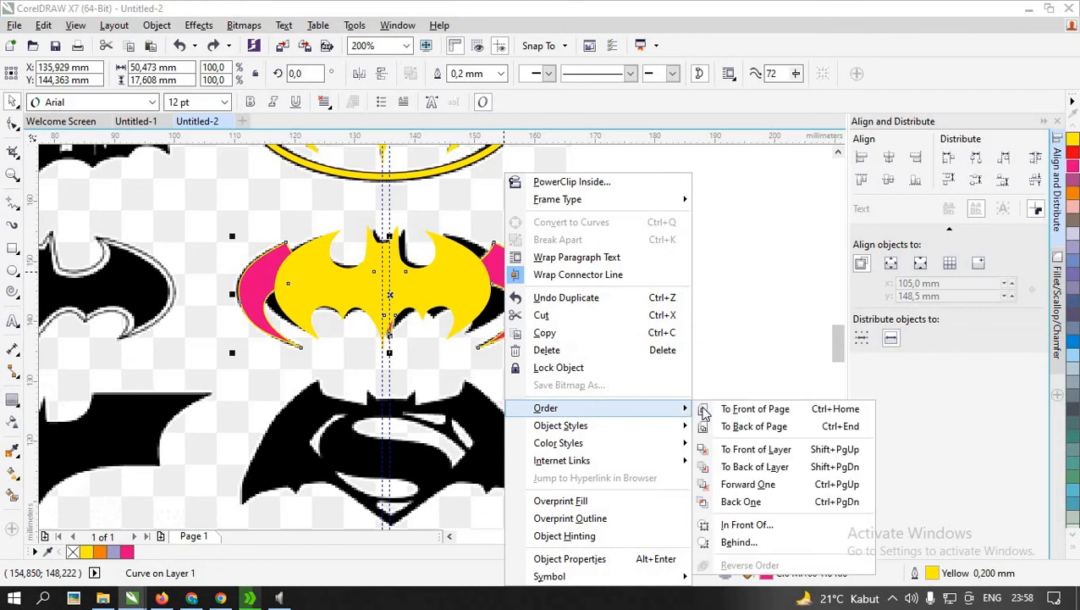
click(755, 409)
shift+click(447, 246)
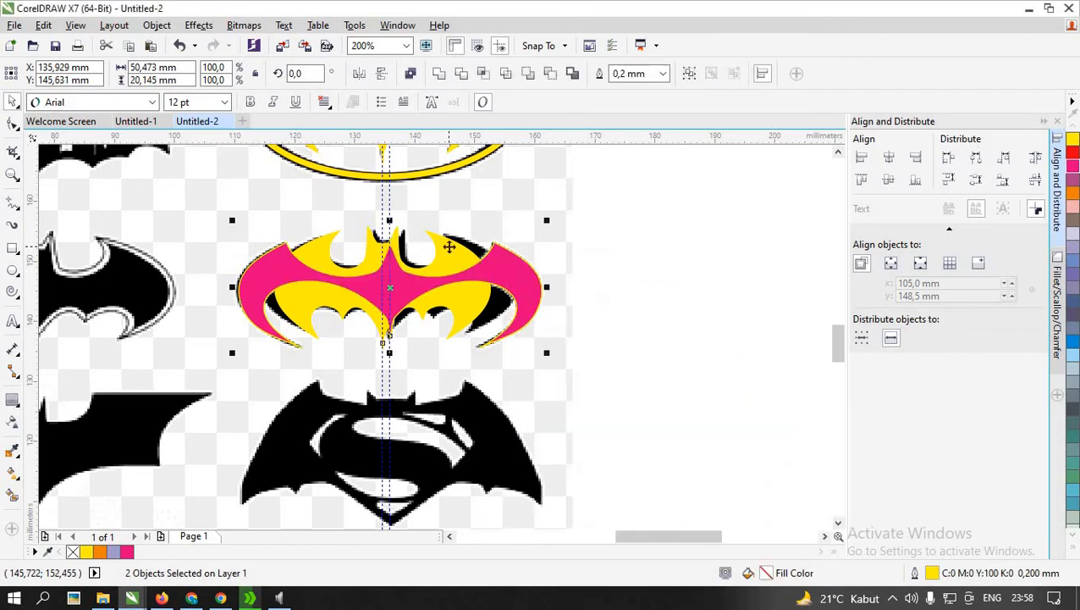
click(884, 164)
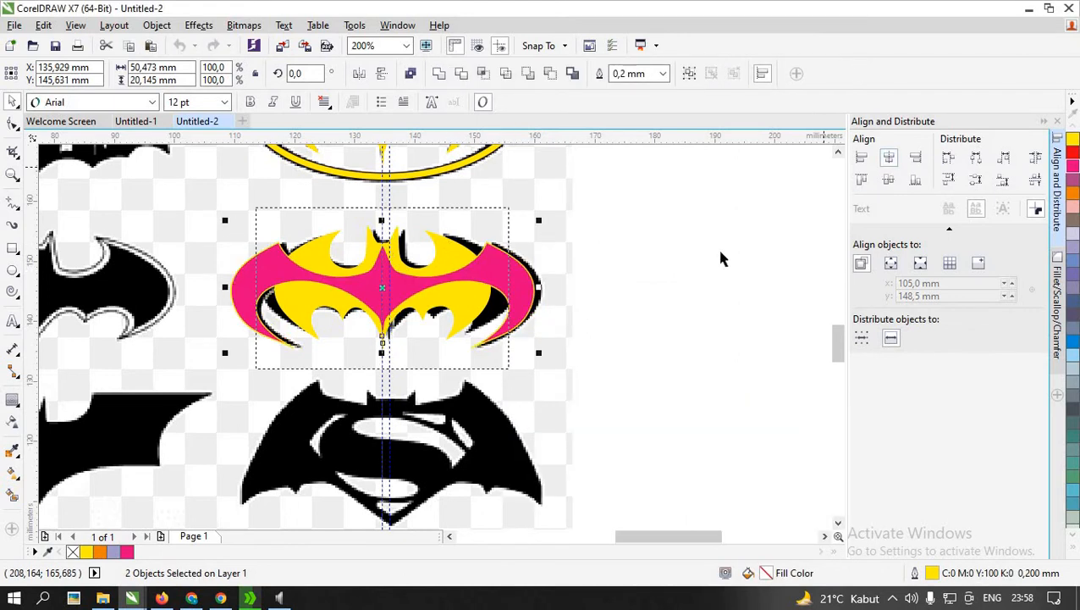
click(719, 255)
Step: Apply a one-step inside contour with a 0.3 mm offset to the magenta shape
click(510, 285)
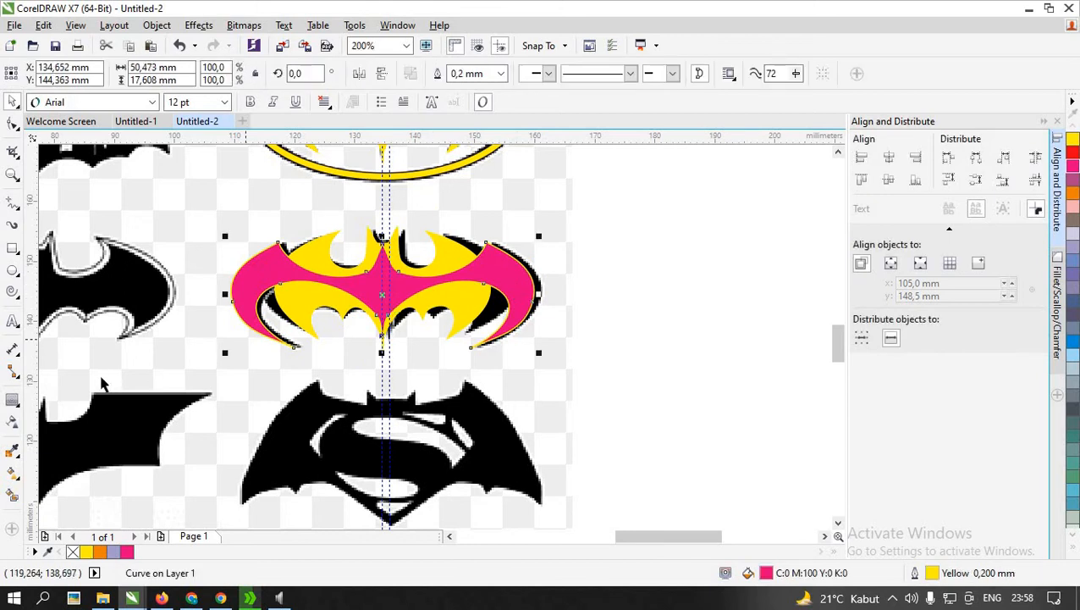
click(12, 402)
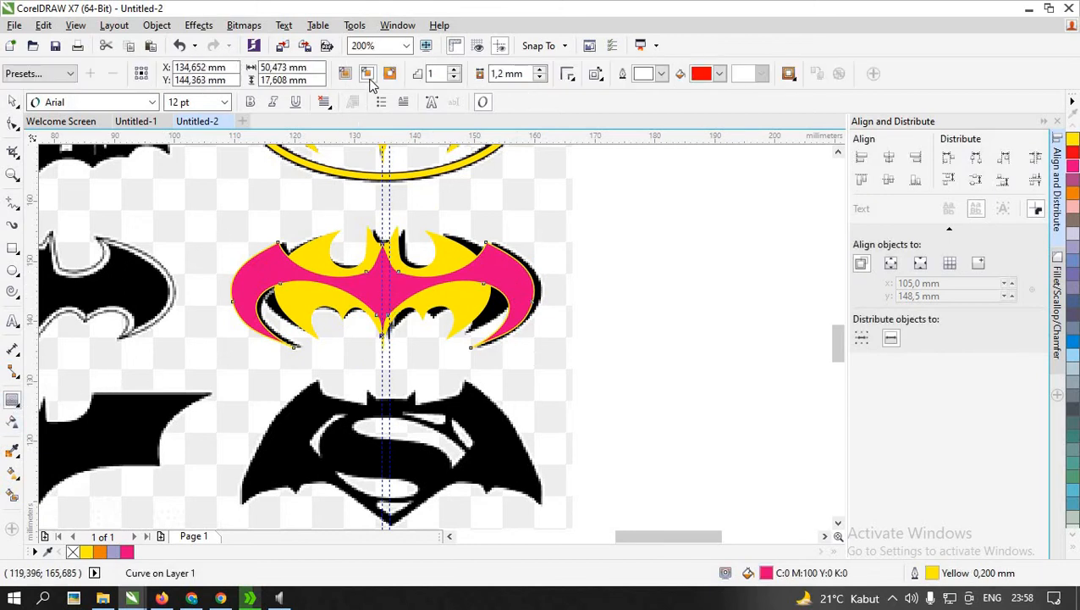
click(369, 75)
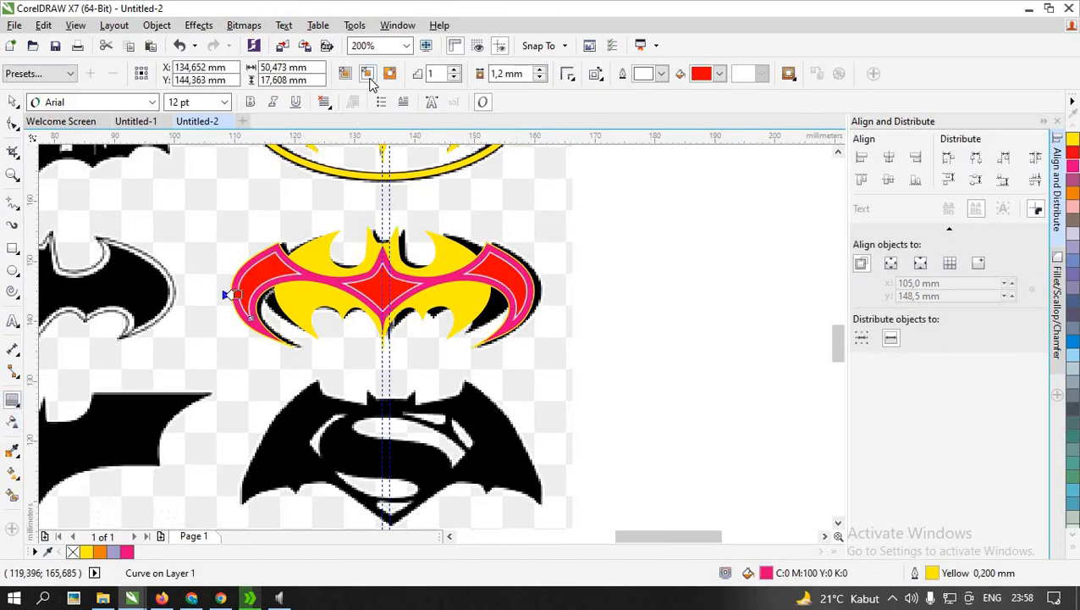
click(541, 79)
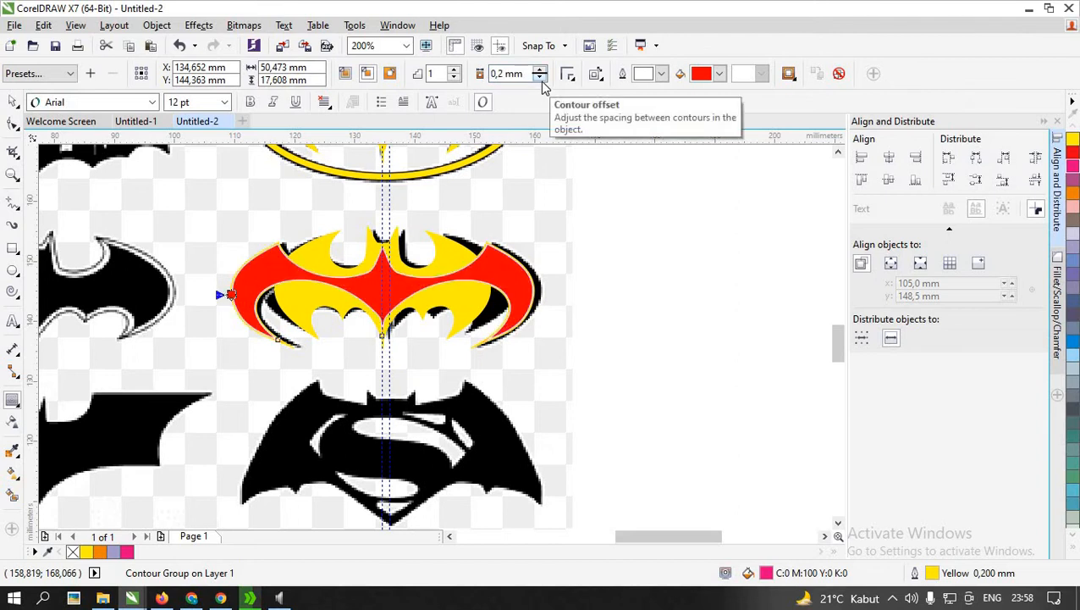
click(542, 69)
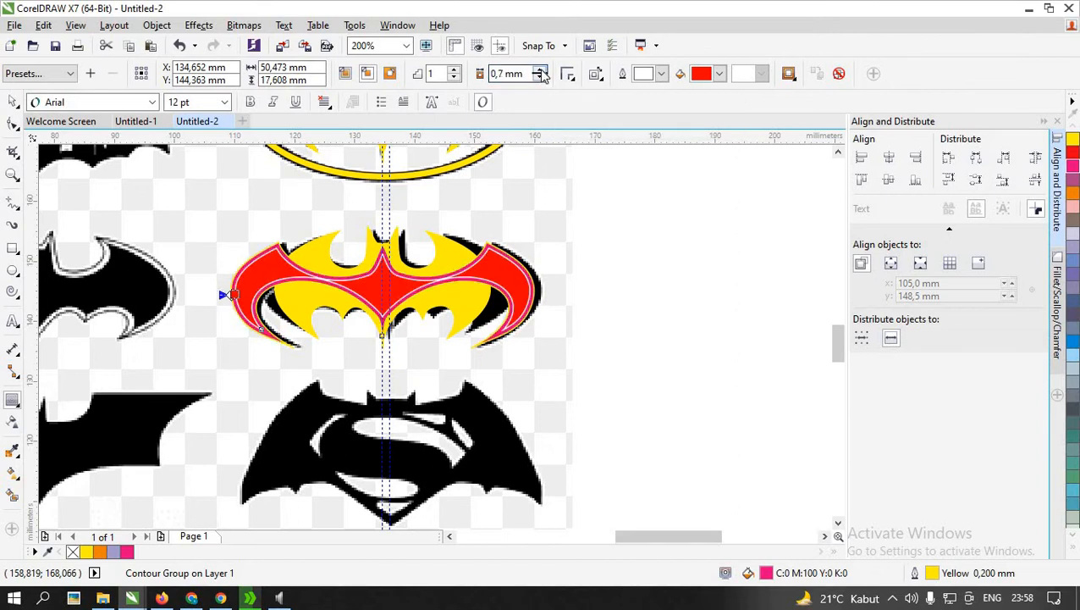
click(542, 69)
double_click(504, 80)
text(0,3)
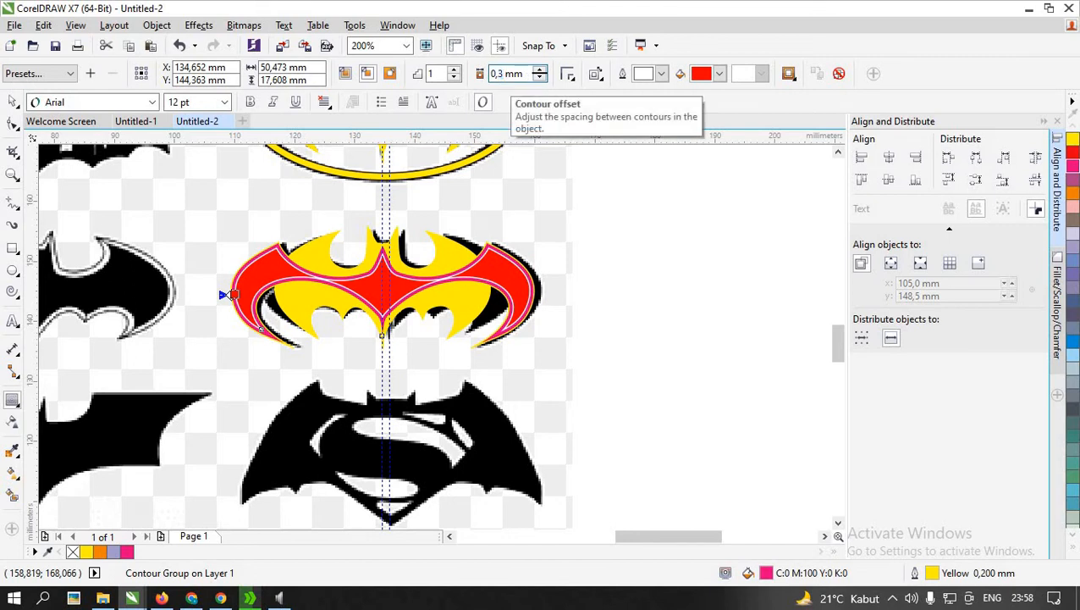
key(Return)
Step: Break the contour group apart into the magenta base shape and the red inner shape
scroll(409, 243, up, 2)
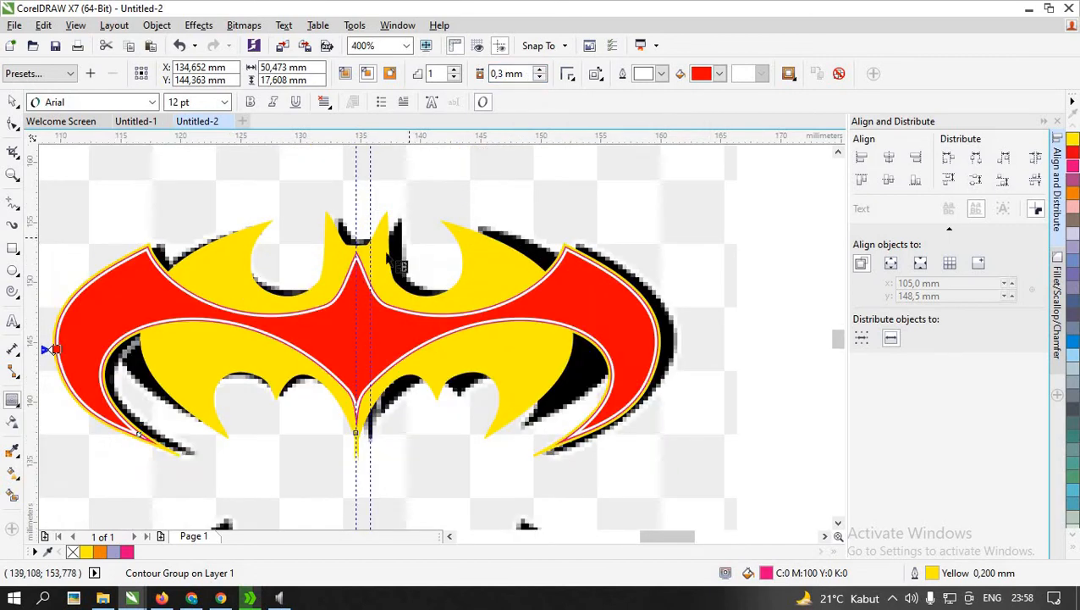
right_click(382, 328)
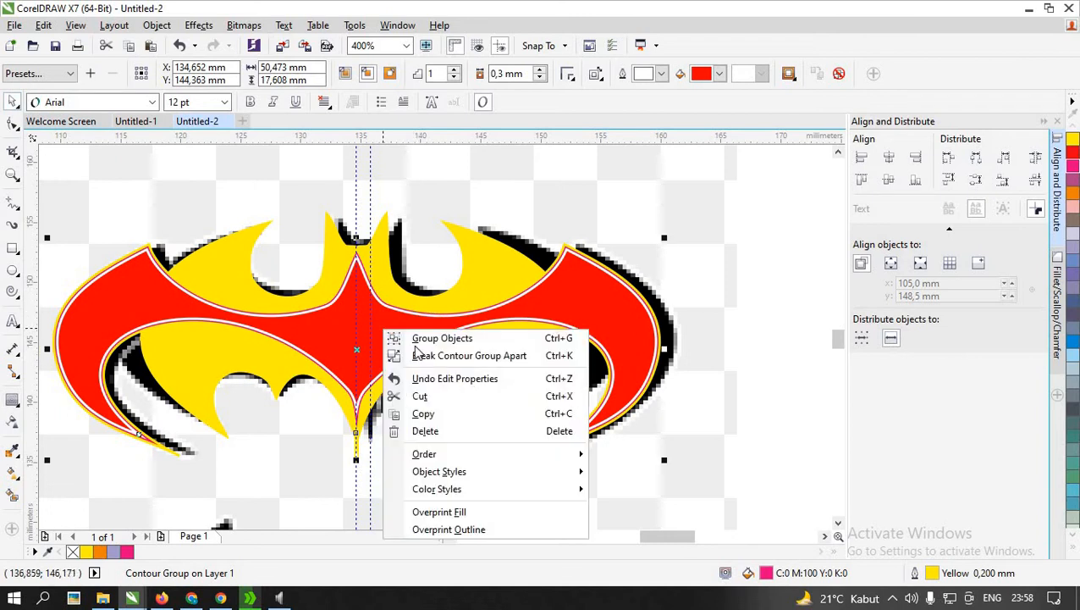
click(479, 357)
Step: Trim the magenta shape with the red inner shape so only a thin magenta ring is left
scroll(653, 260, up, 1)
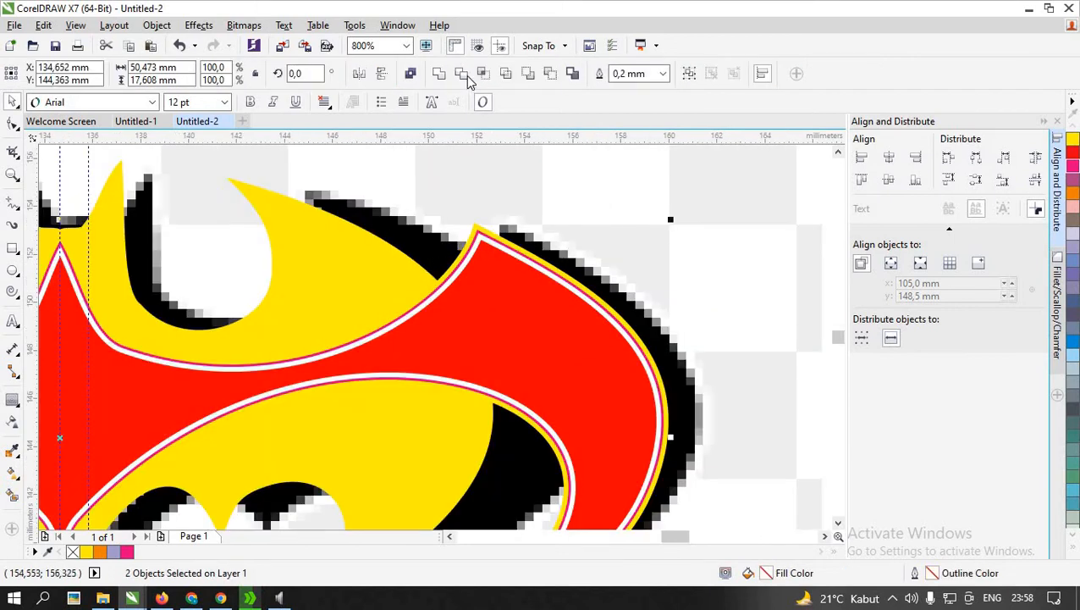
click(563, 323)
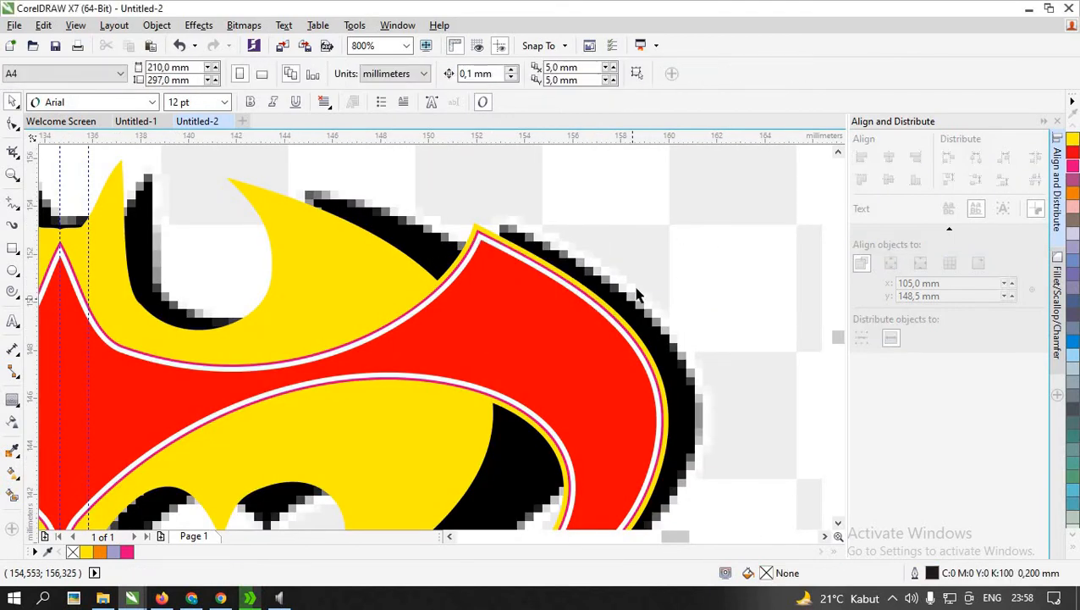
scroll(565, 293, up, 1)
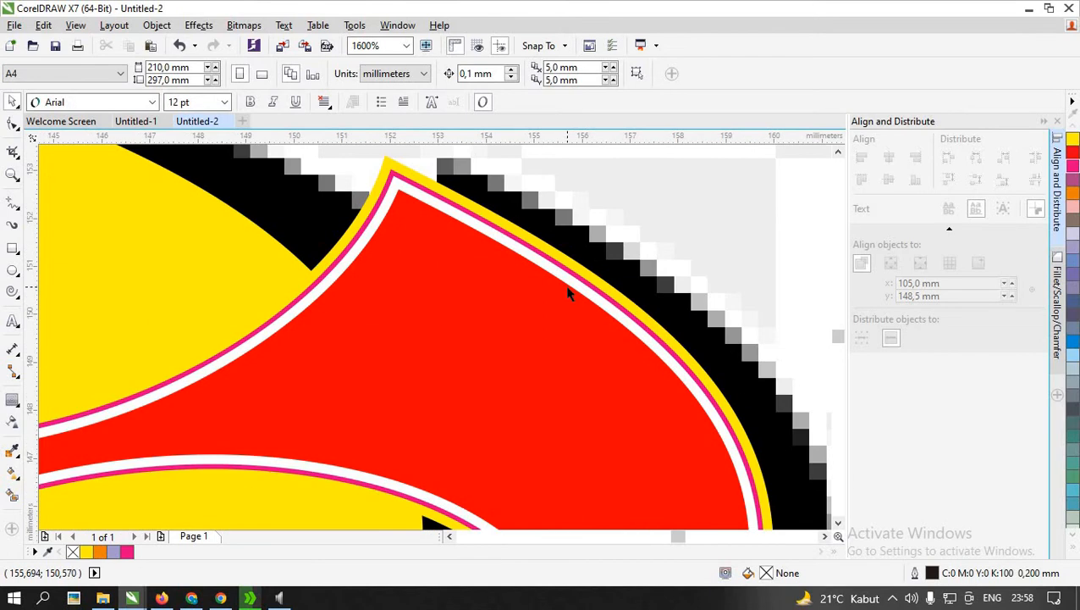
click(574, 279)
shift+click(581, 270)
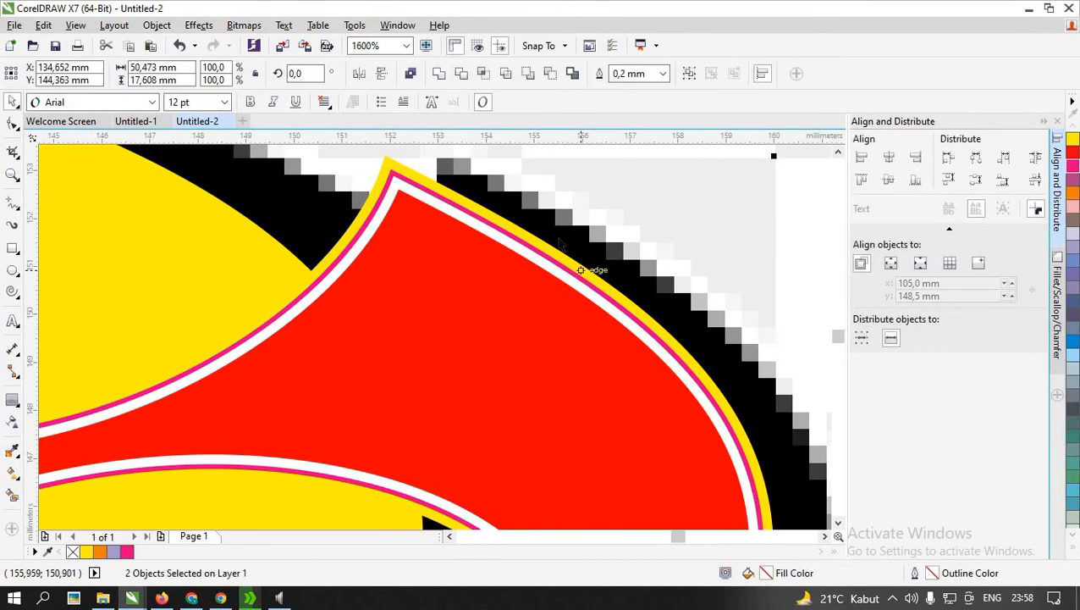
click(461, 76)
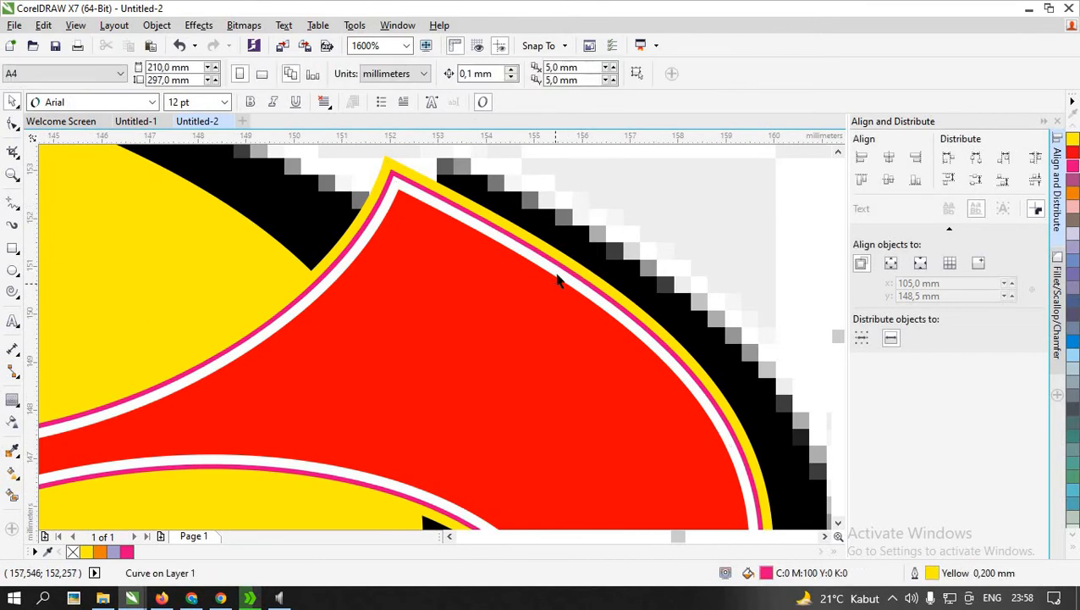
key(Escape)
Step: Trim the yellow bat with the thin magenta ring, and delete the ring
scroll(565, 275, down, 1)
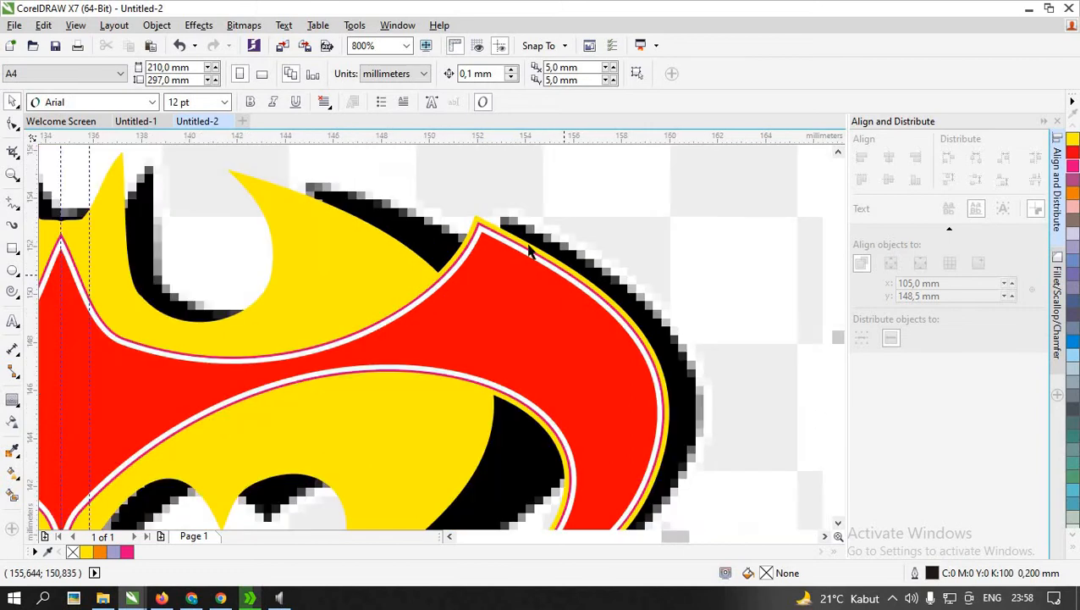
click(521, 240)
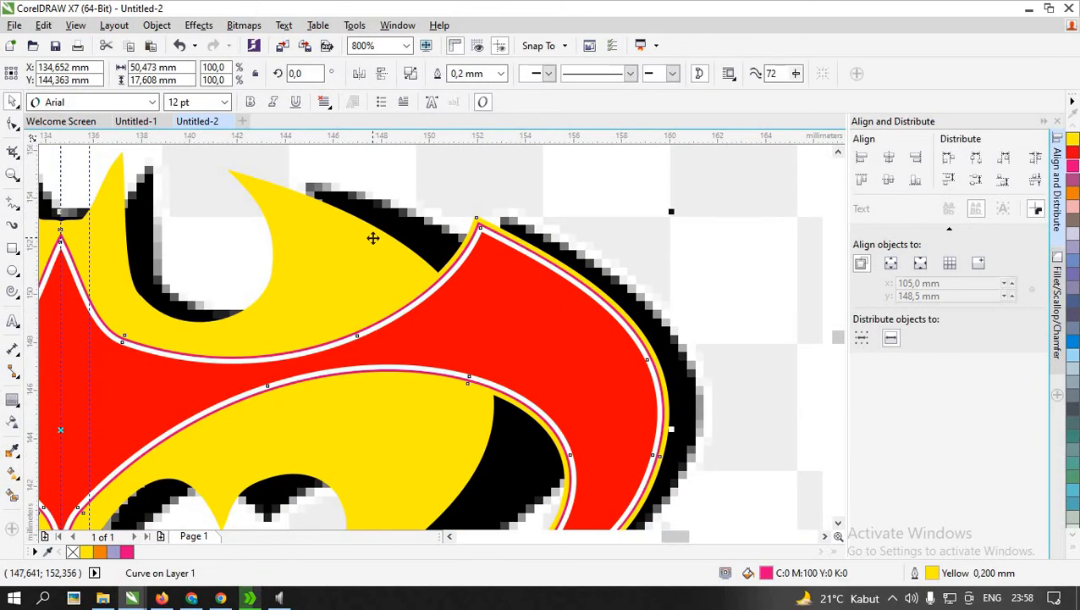
shift+click(373, 237)
click(457, 77)
key(Escape)
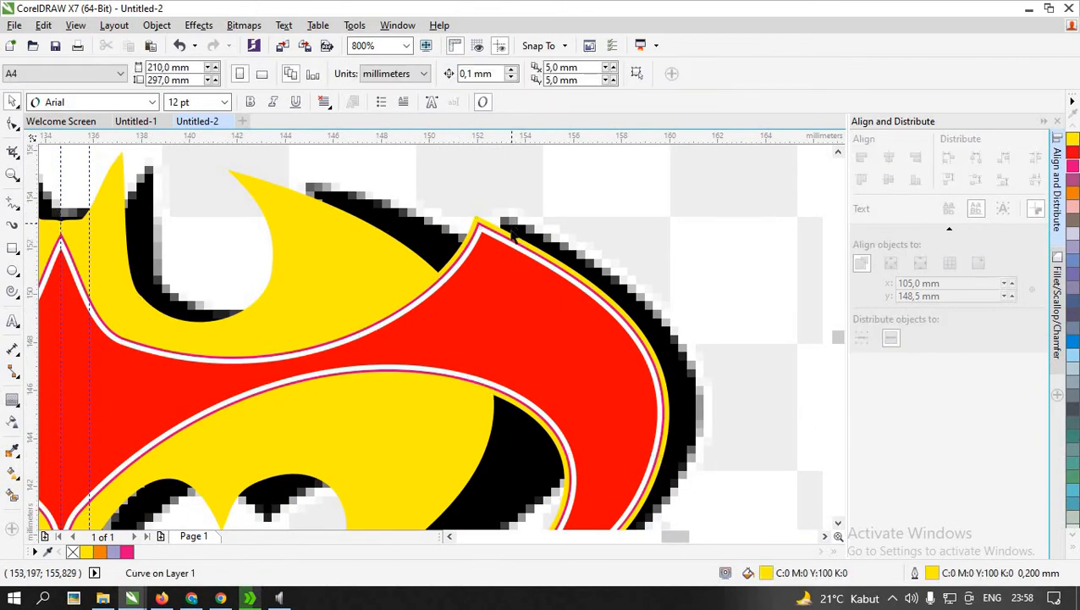
click(509, 235)
key(Escape)
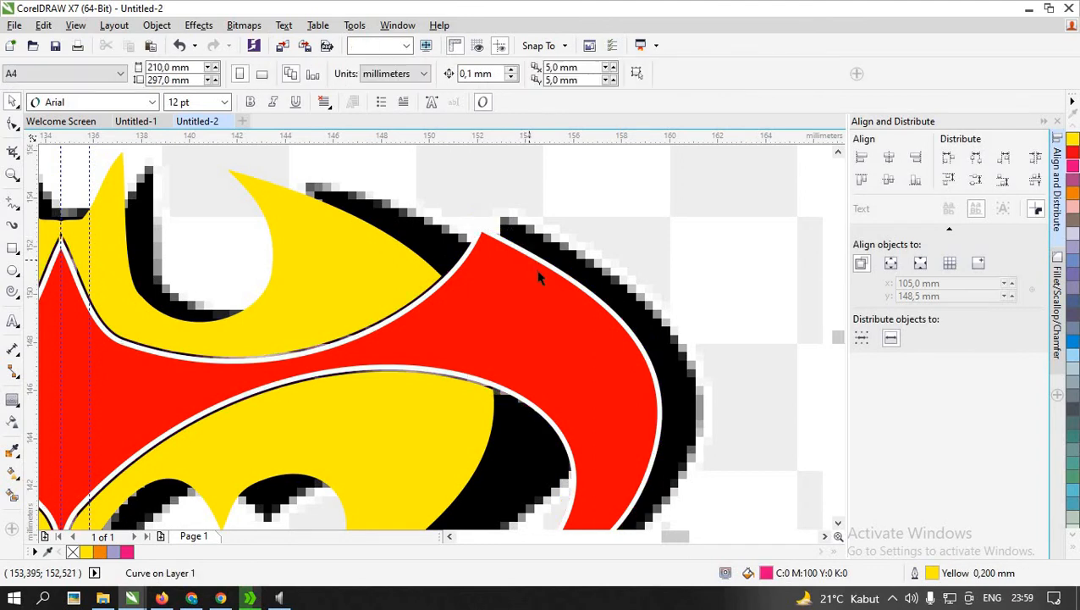
Step: Fill the red shape and the trimmed yellow bat with C100 M100 Y100 K100 black and remove their outlines
scroll(538, 273, down, 2)
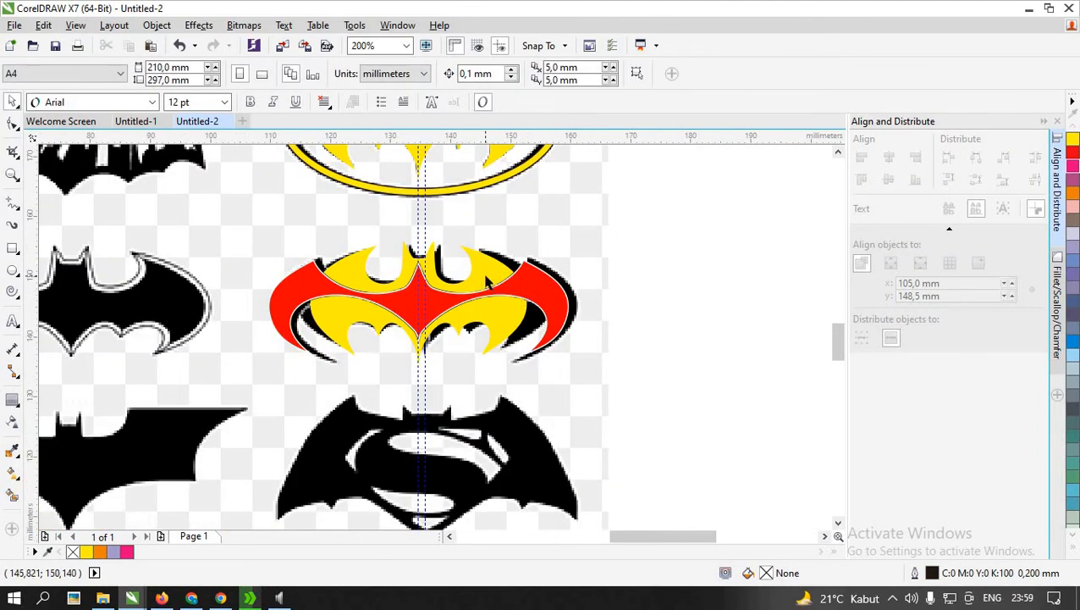
click(486, 279)
drag(632, 372, 234, 225)
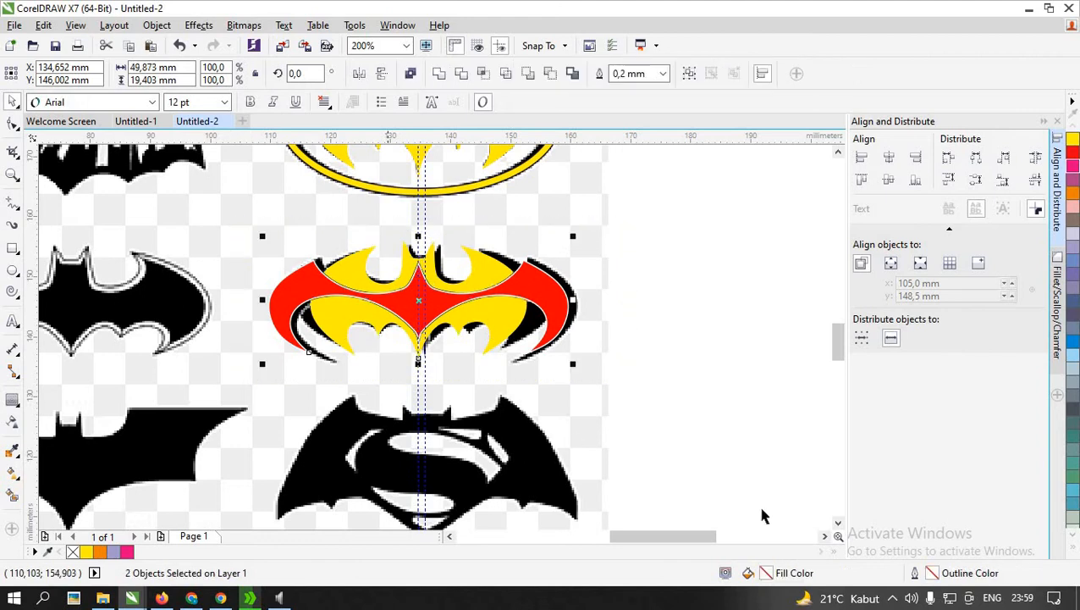
click(1074, 551)
click(1059, 181)
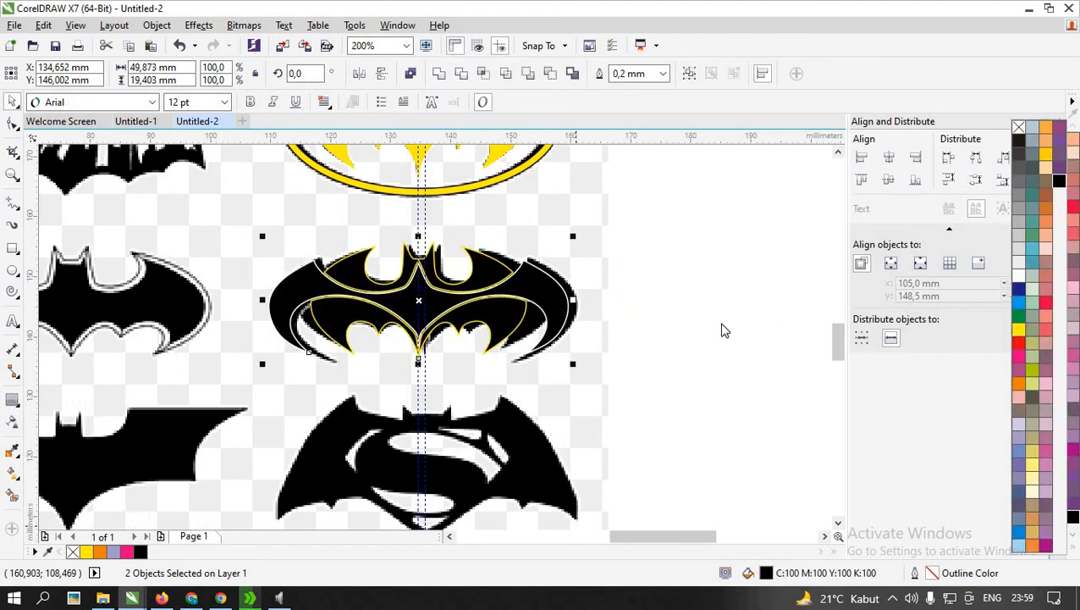
right_click(1019, 131)
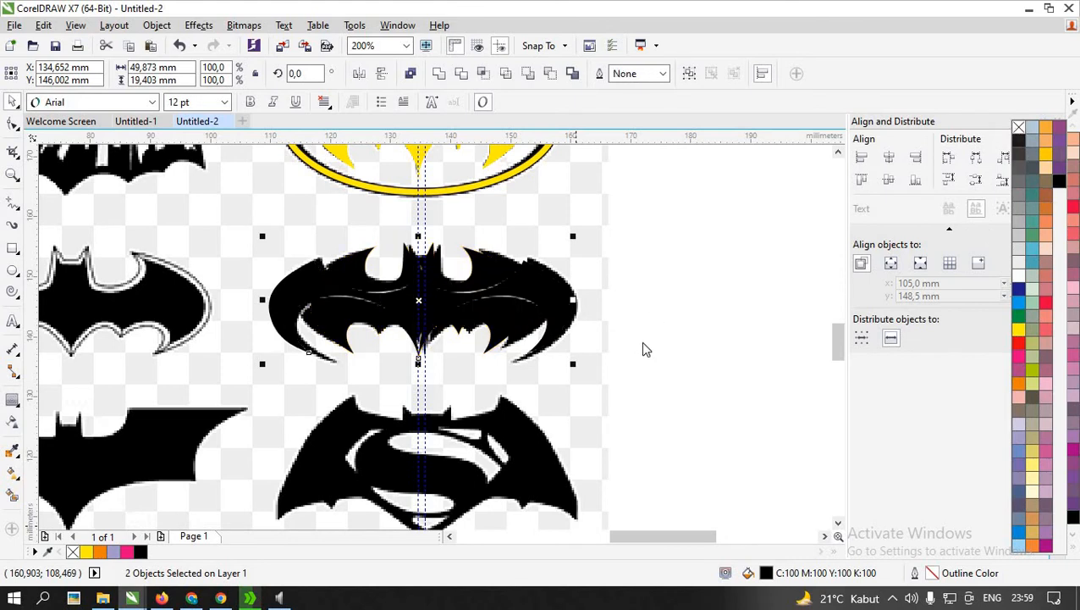
Step: Place a copy of the oval logo's yellow bat over the outlined bat logo in the middle row, stretched to about 47 mm wide
scroll(639, 336, down, 1)
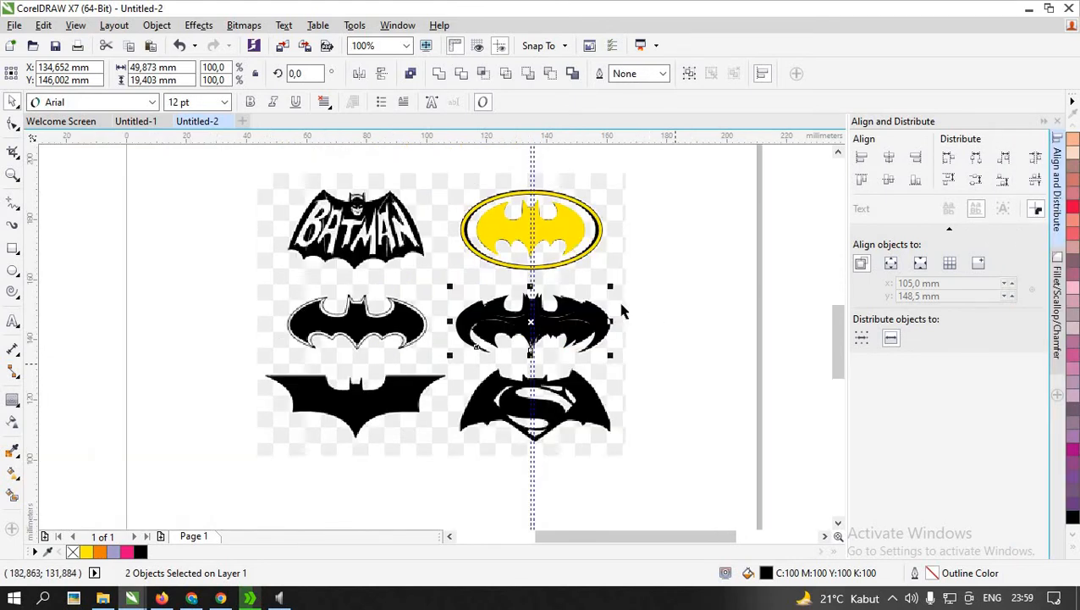
drag(532, 254, 464, 323)
scroll(393, 331, up, 1)
Step: Apply an inside contour with a 0.3 mm offset to the stretched yellow bat copy
click(13, 405)
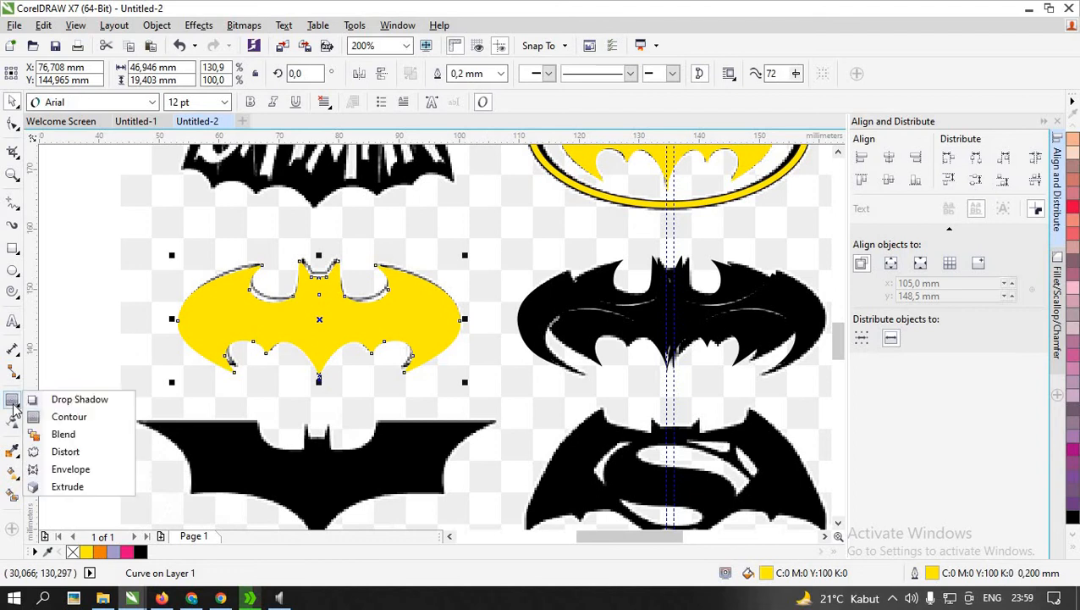
click(69, 416)
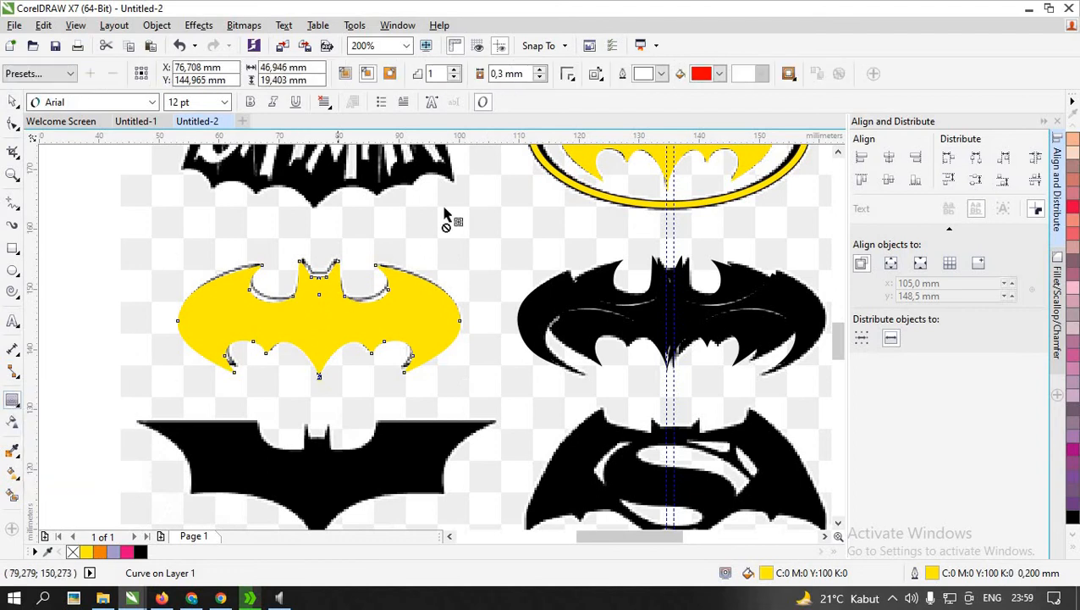
click(368, 75)
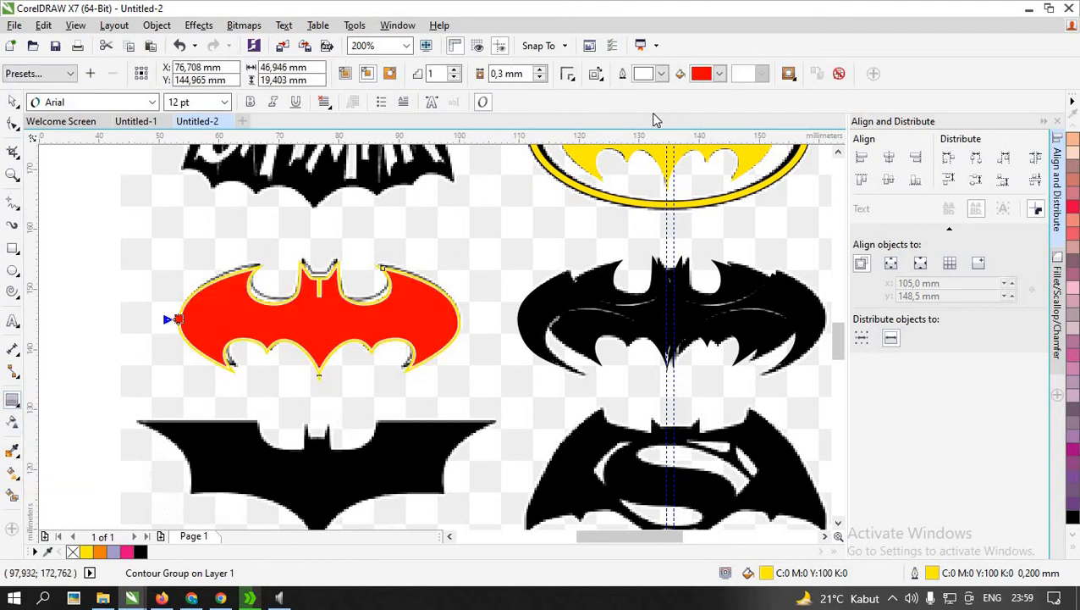
Step: Undo the contour on the stretched yellow bat copy and give the bat a C0 M100 Y60 K0 red outline
key(ctrl+z)
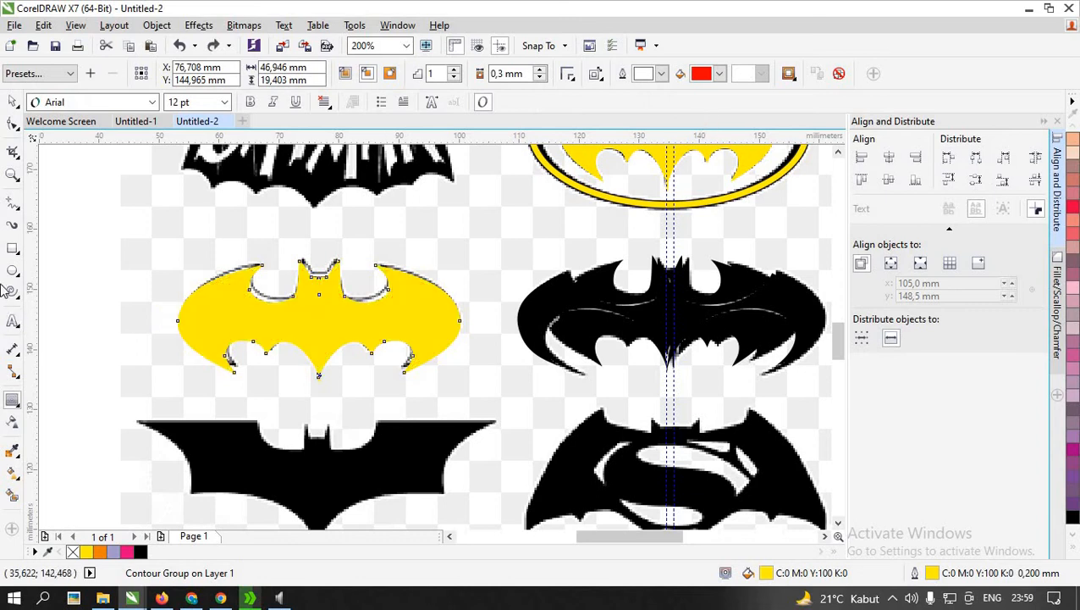
click(12, 176)
drag(272, 258, 347, 296)
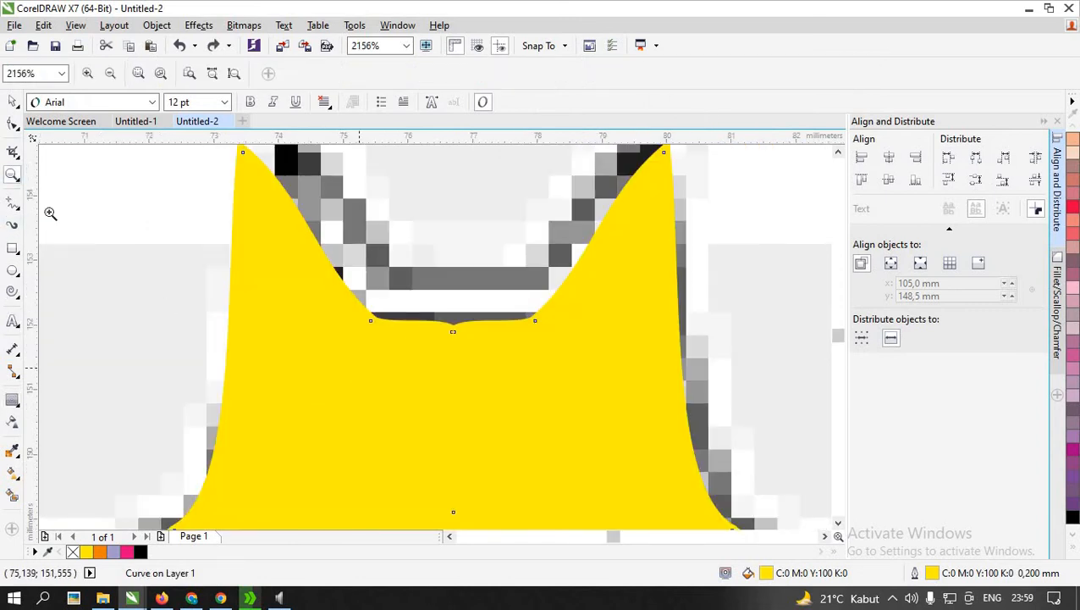
click(13, 103)
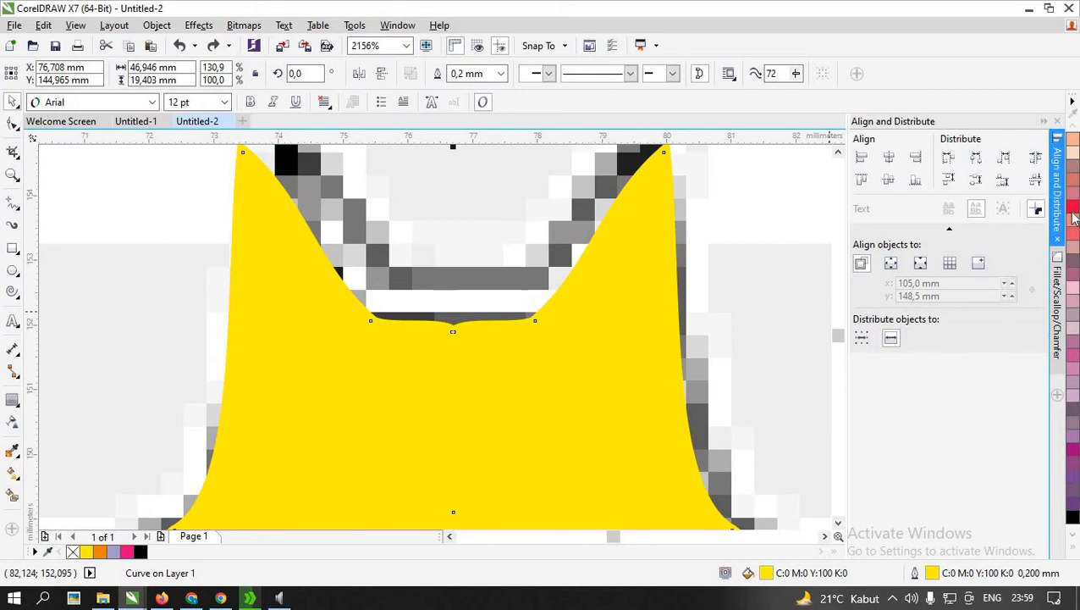
key(ctrl+shift+z)
Step: Delete the nodes of the vertical slit and small notch between the bat's ears to leave a smooth upper edge
click(13, 125)
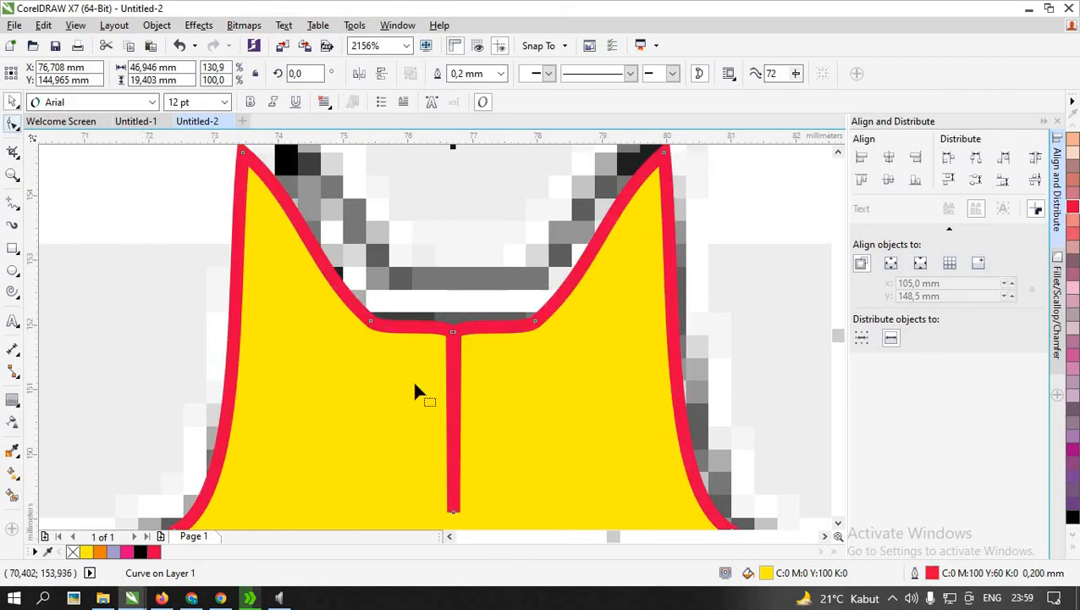
key(Delete)
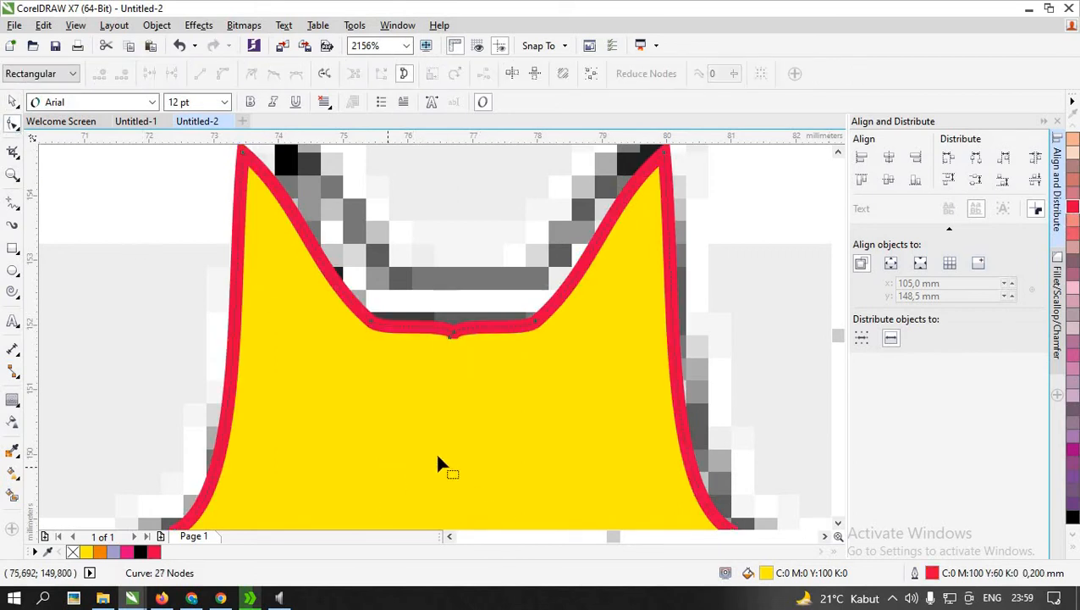
double_click(446, 336)
double_click(453, 333)
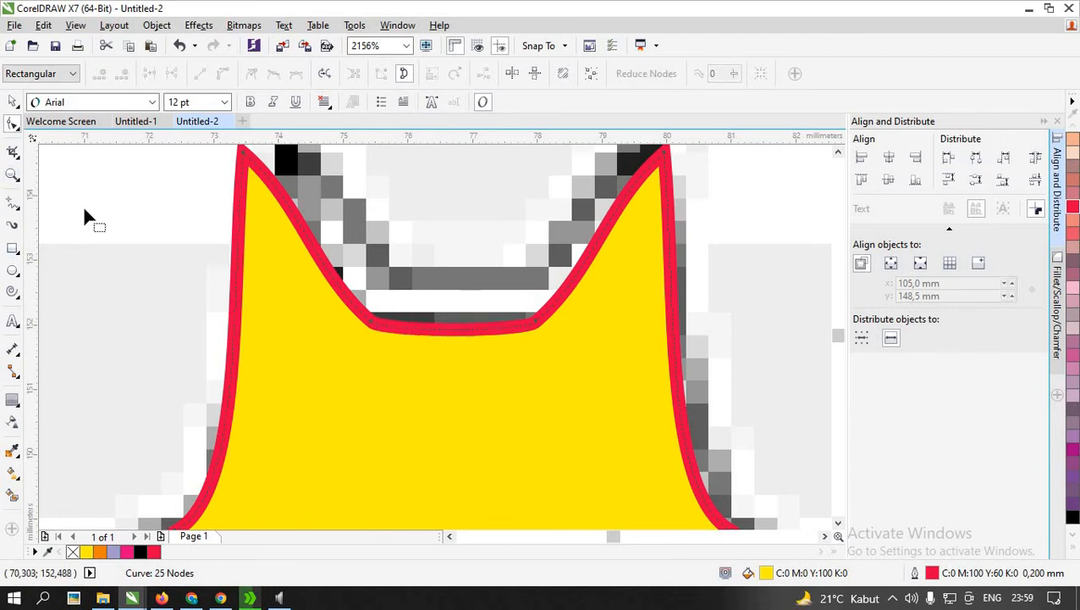
Step: Delete the two lowest nodes of the forked tail tip and convert the tip's left segment to a straight line
click(12, 174)
right_click(297, 326)
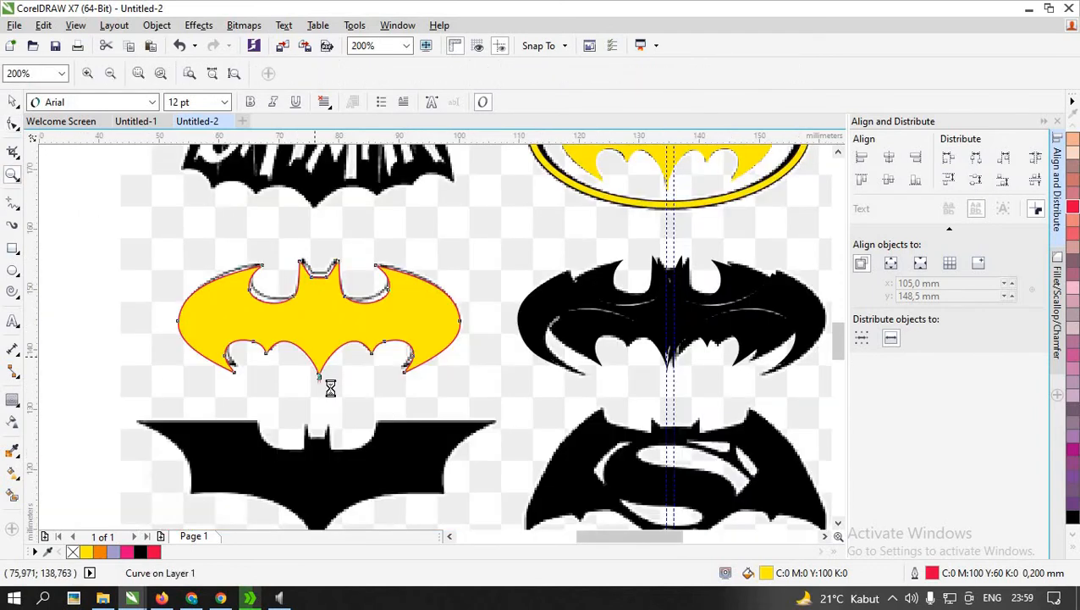
drag(314, 356, 330, 388)
drag(456, 482, 231, 265)
click(13, 125)
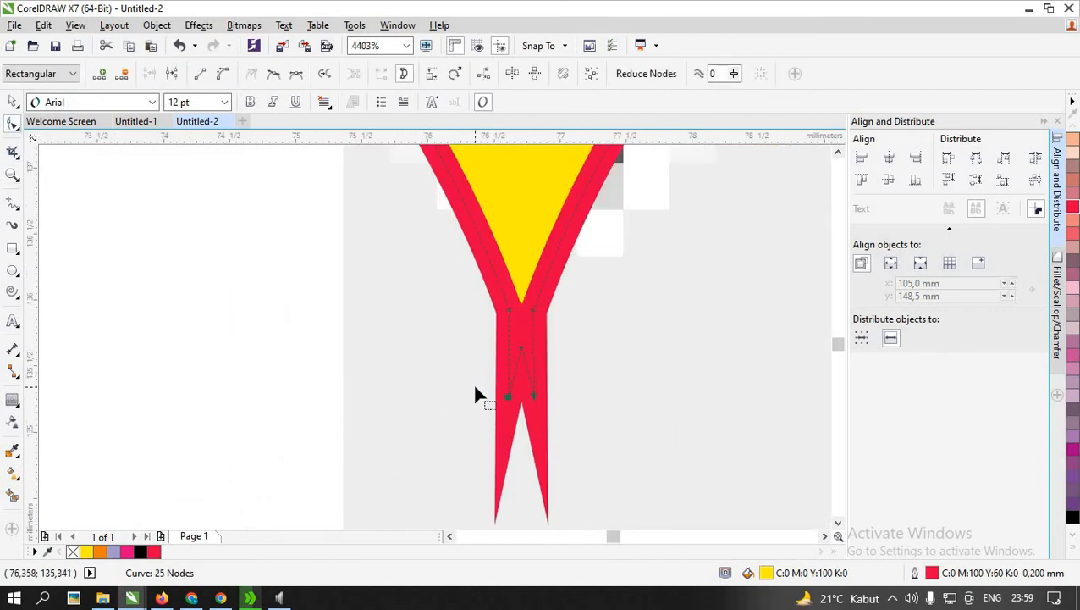
key(Delete)
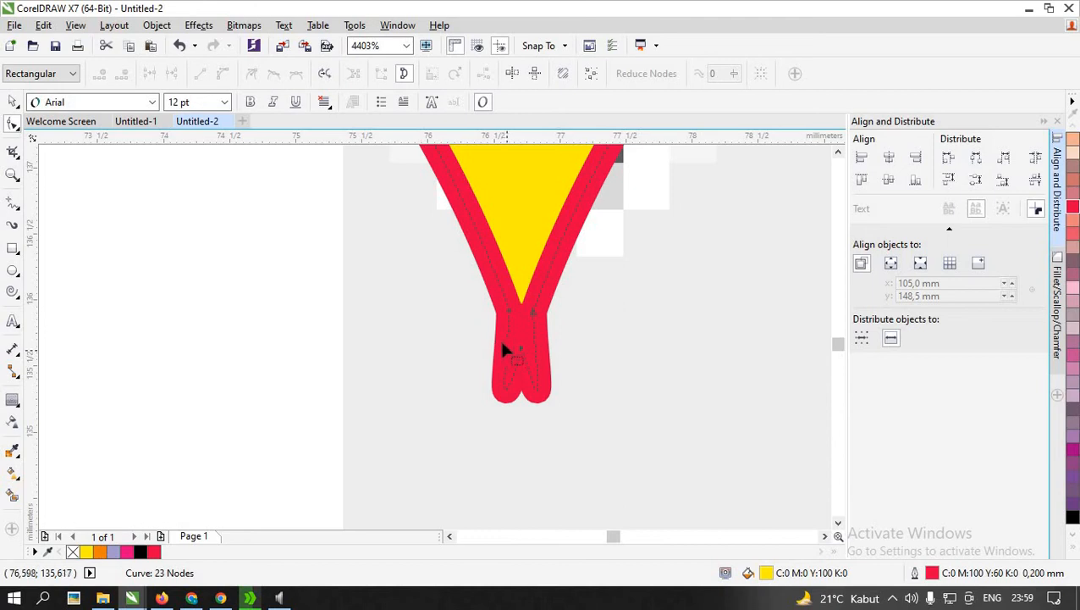
drag(503, 350, 566, 399)
click(202, 74)
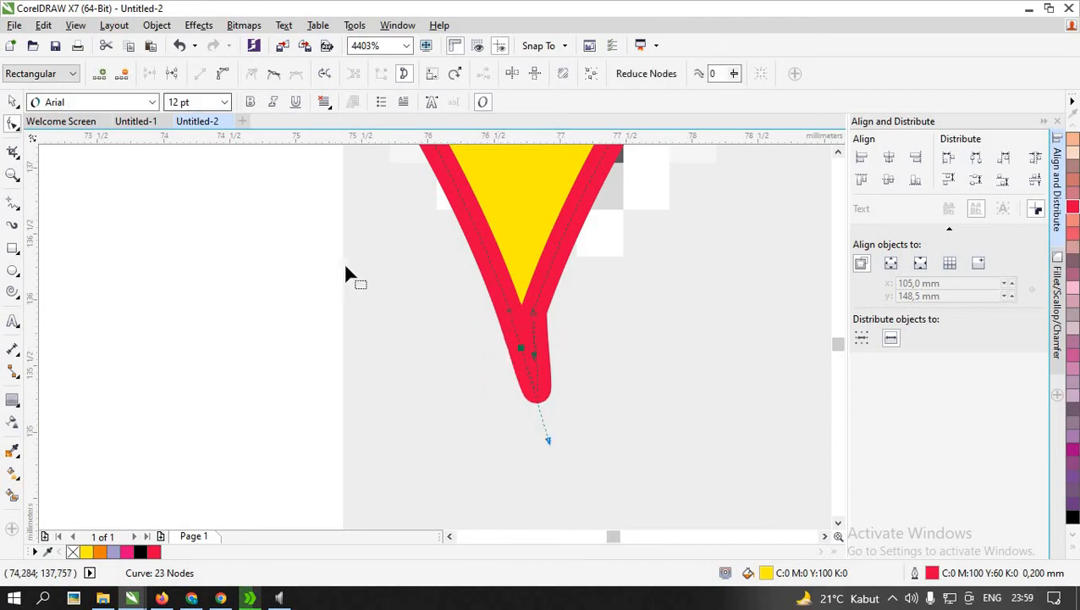
drag(517, 297, 517, 296)
drag(572, 415, 508, 333)
drag(449, 309, 545, 316)
click(200, 74)
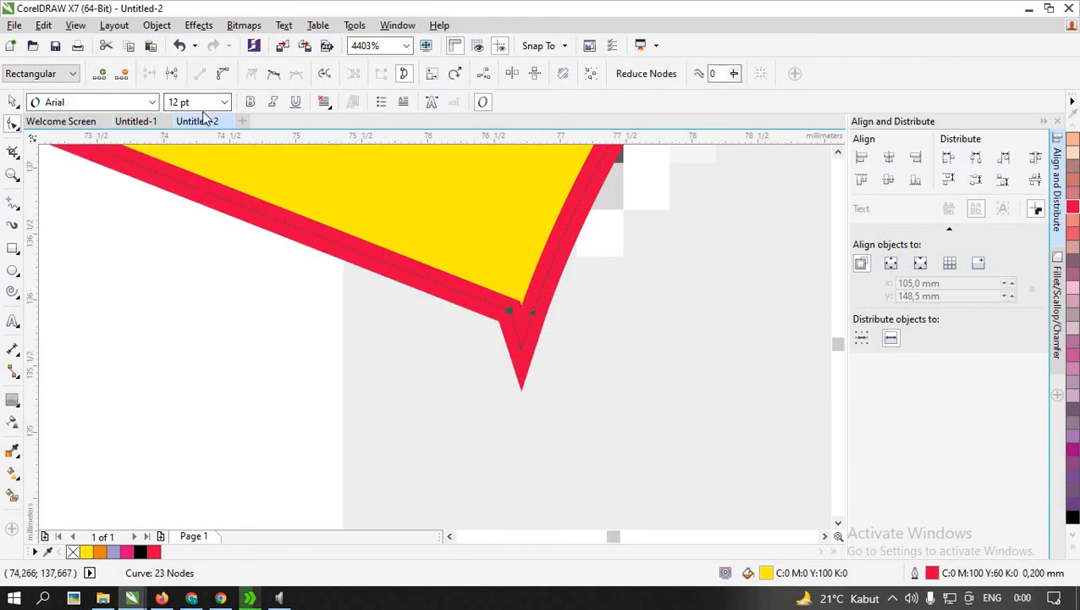
key(ctrl+z)
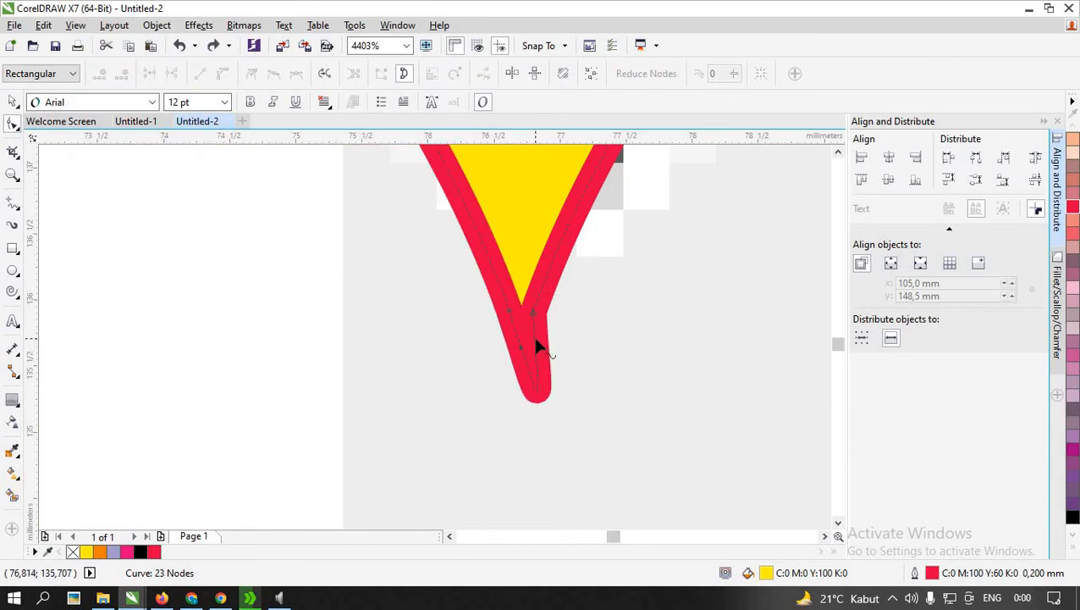
Step: Convert the right segment of the tail tip to a straight line, forming a single clean point
click(535, 338)
click(200, 74)
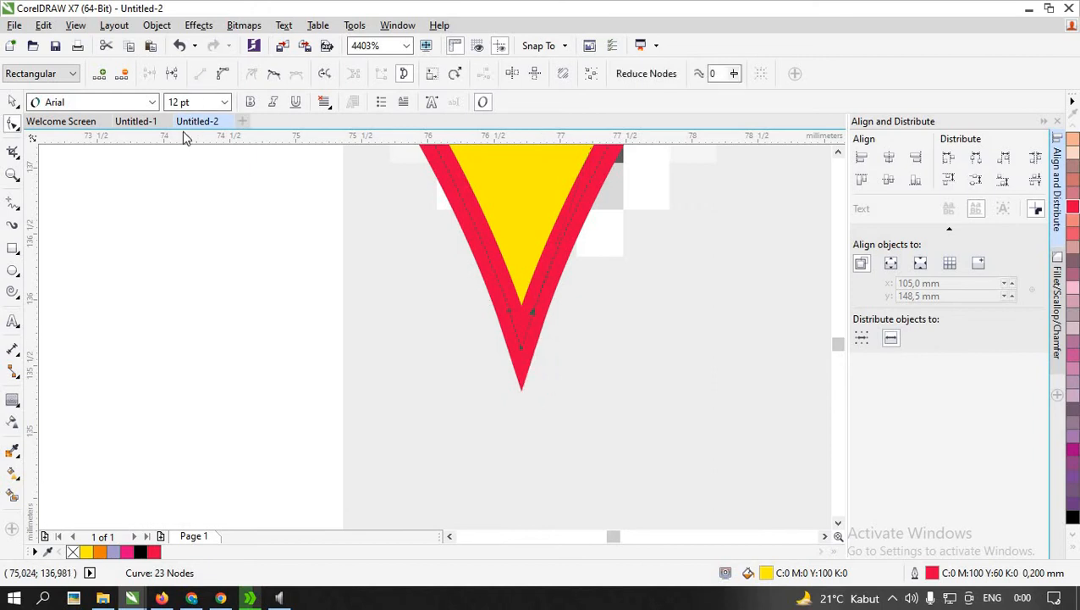
click(12, 175)
scroll(161, 216, down, 5)
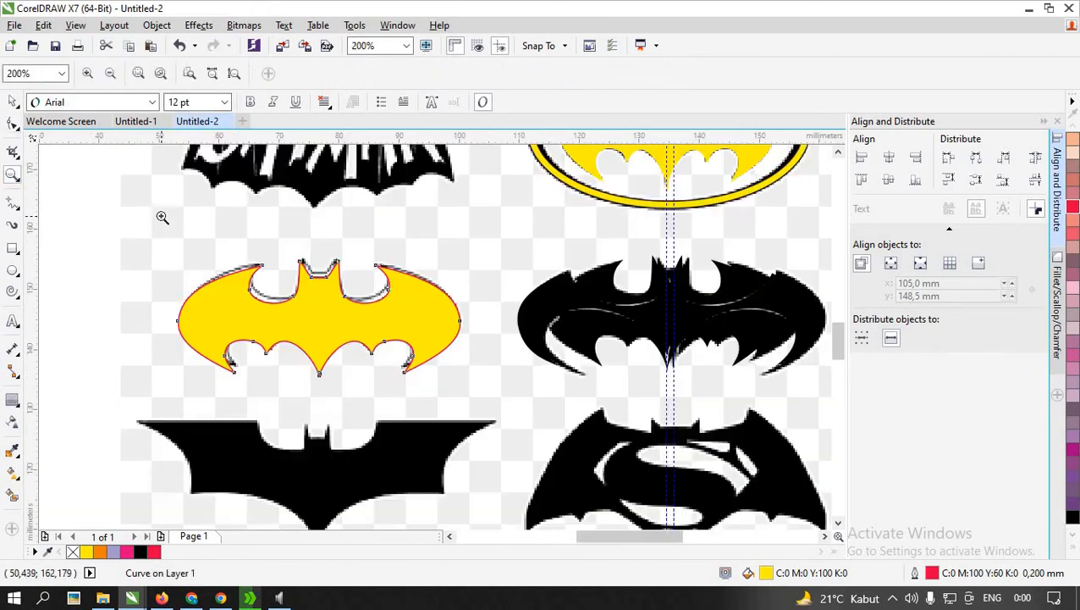
Step: Apply an inside contour to the cleaned-up yellow bat with a 0.8 mm offset
click(14, 102)
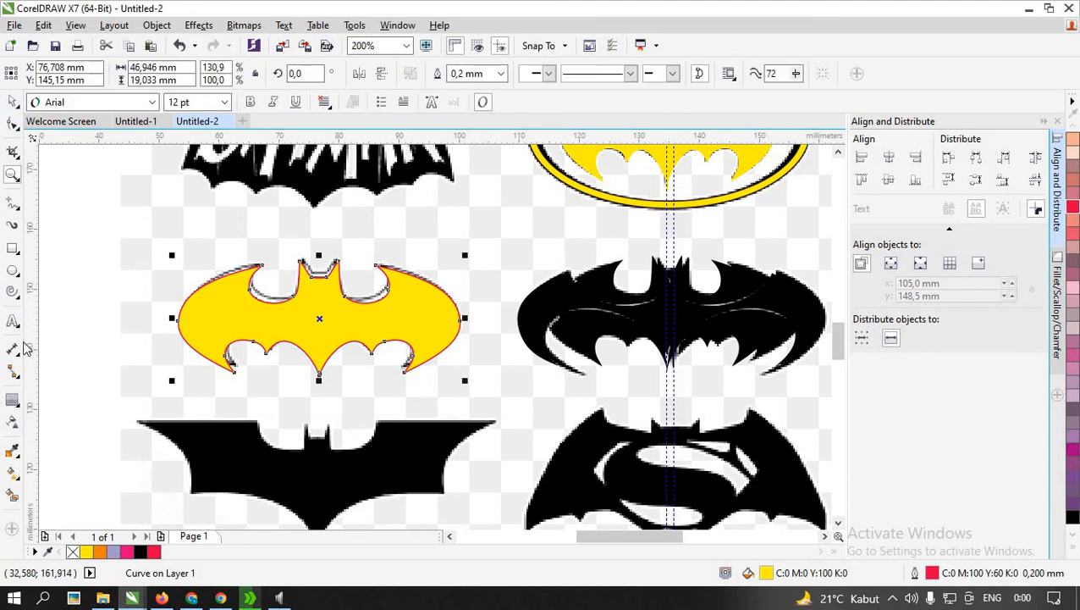
click(13, 400)
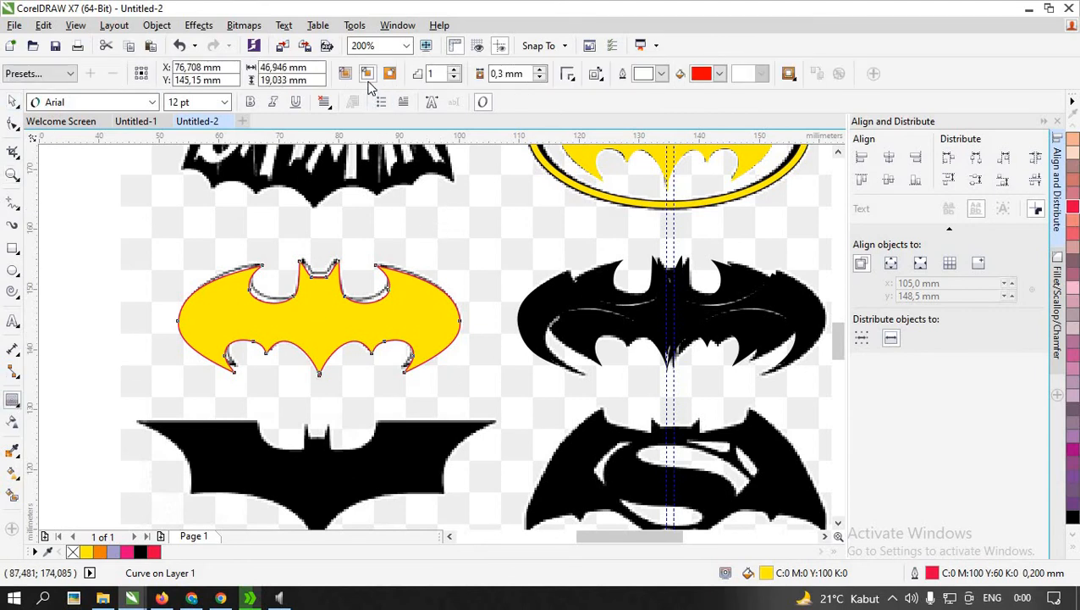
mouse_move(383, 267)
mouse_down()
mouse_move(392, 184)
mouse_move(380, 281)
mouse_up()
scroll(381, 281, up, 1)
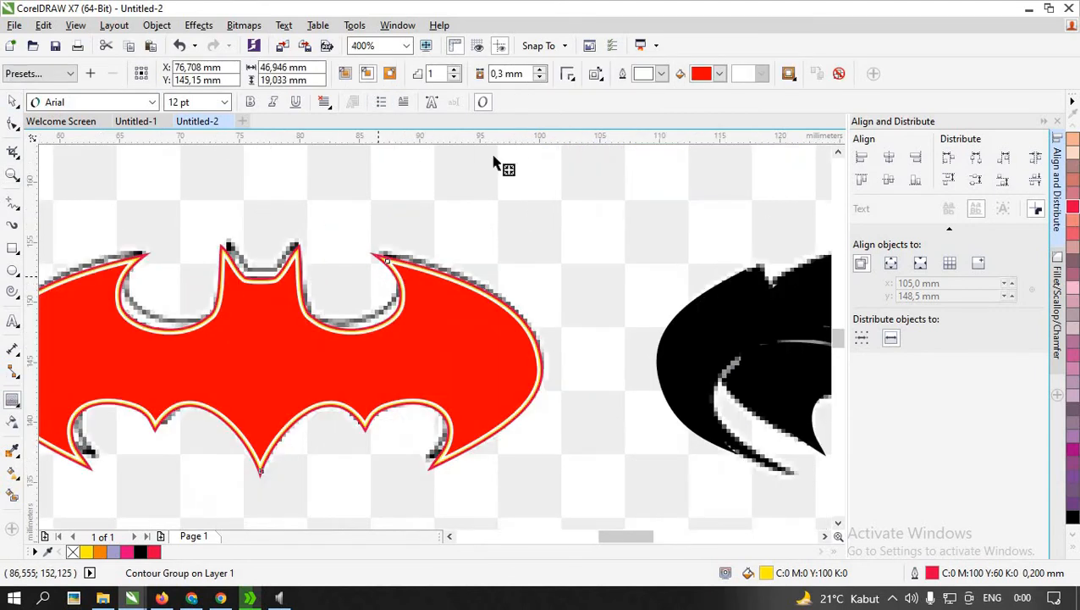
click(538, 72)
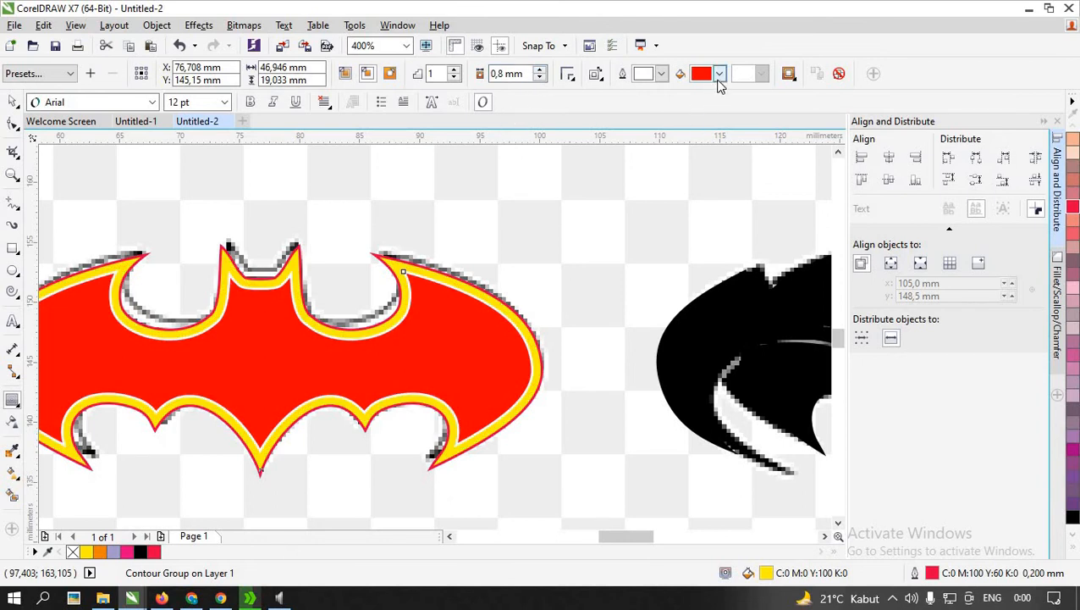
Step: Set both the fill and the outline of the contoured bat to C100 M100 Y100 K100 black
click(14, 101)
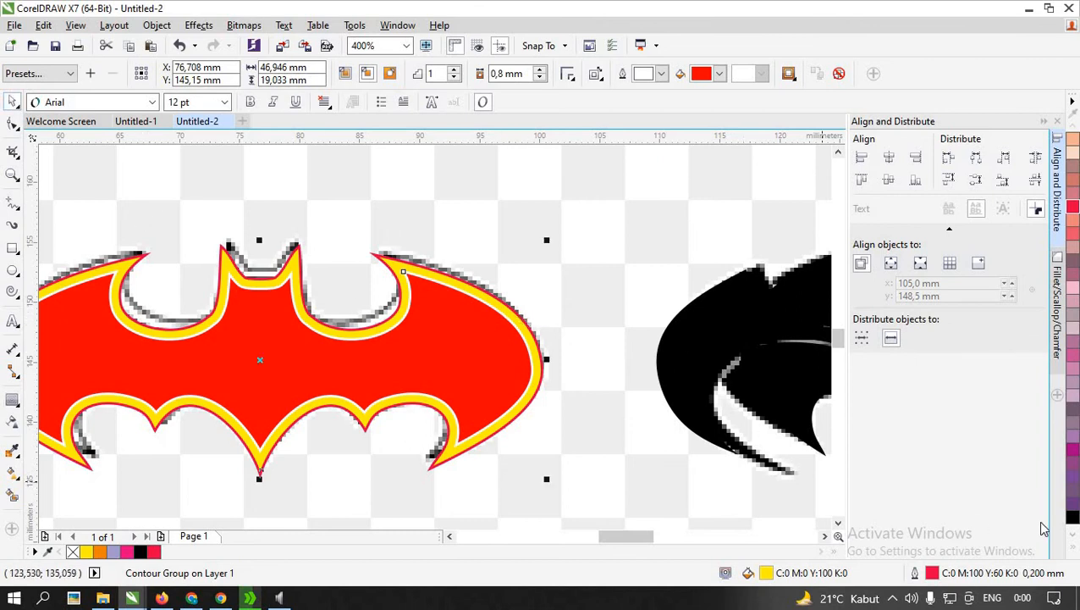
click(1072, 516)
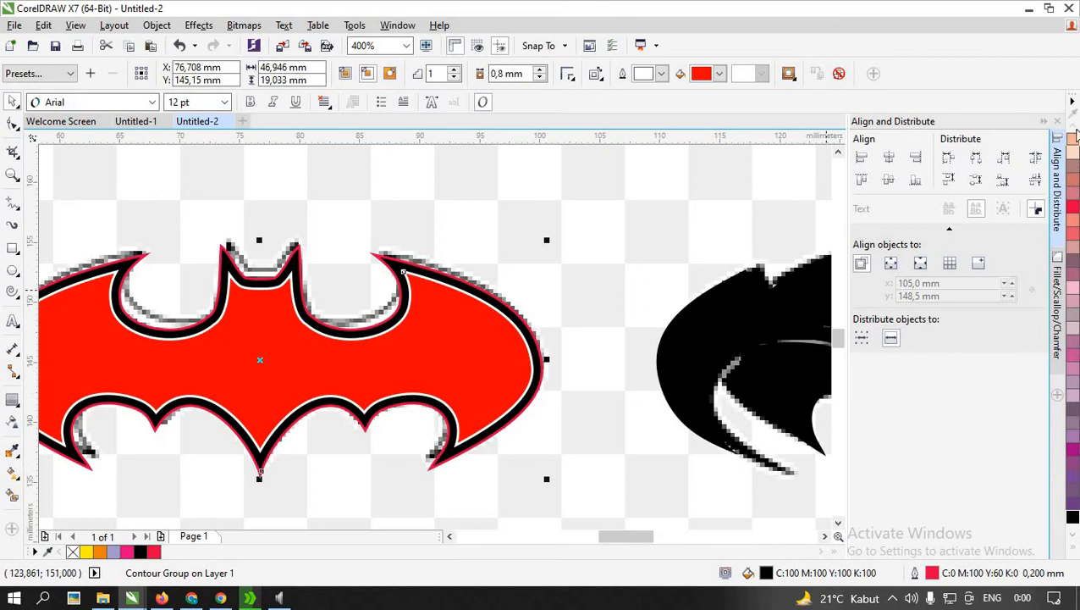
right_click(73, 551)
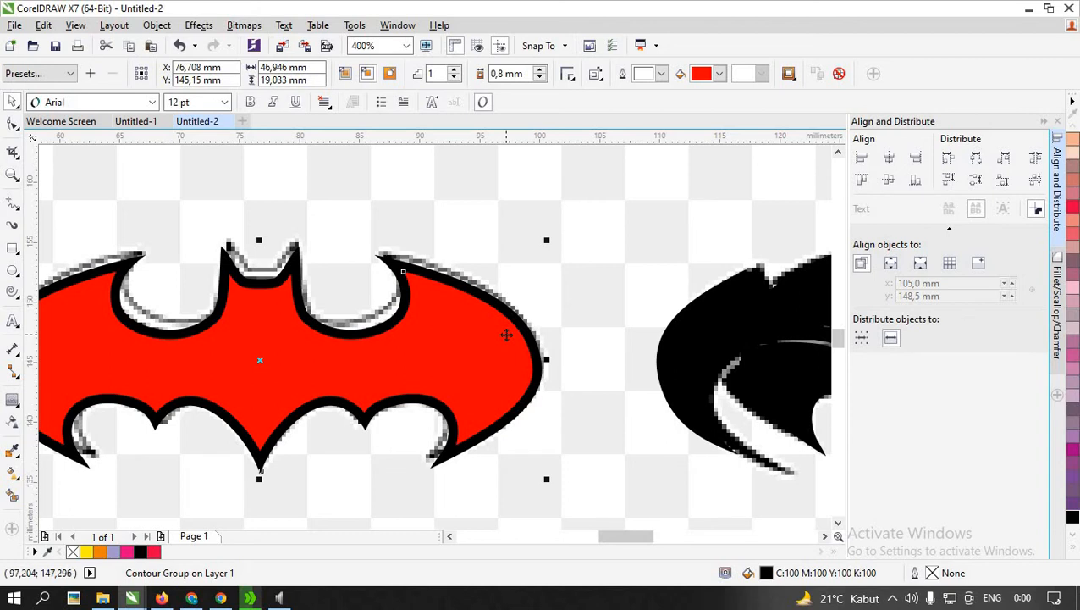
drag(506, 335, 506, 389)
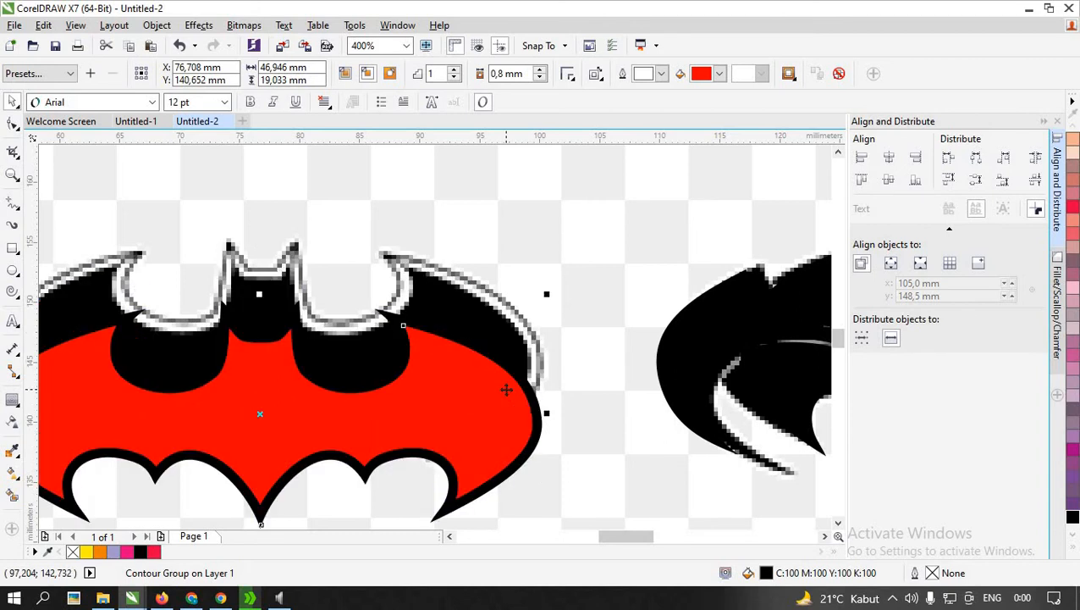
key(ctrl+z)
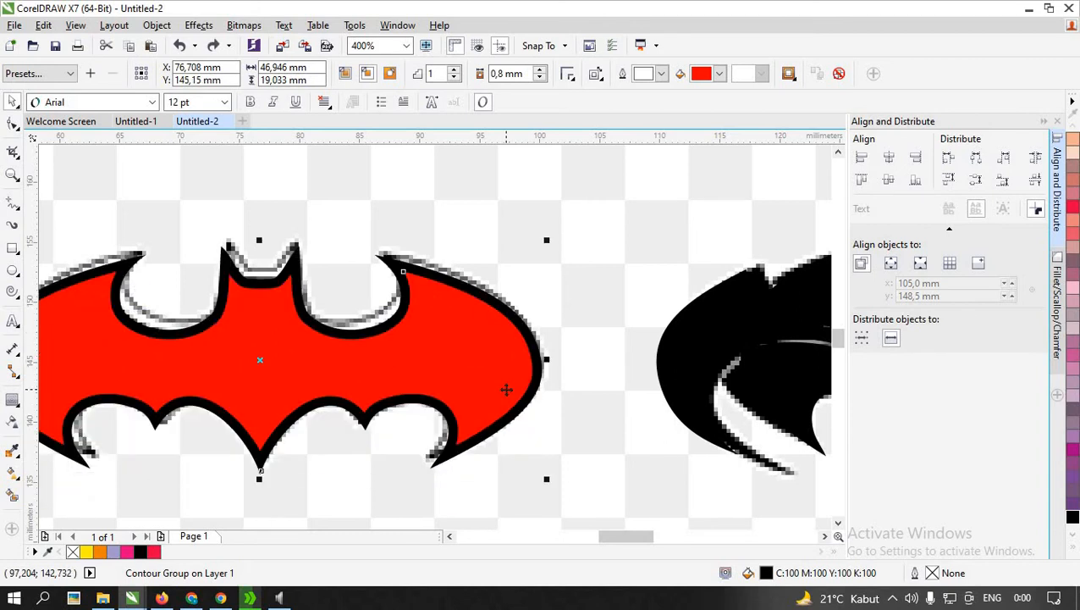
right_click(1071, 520)
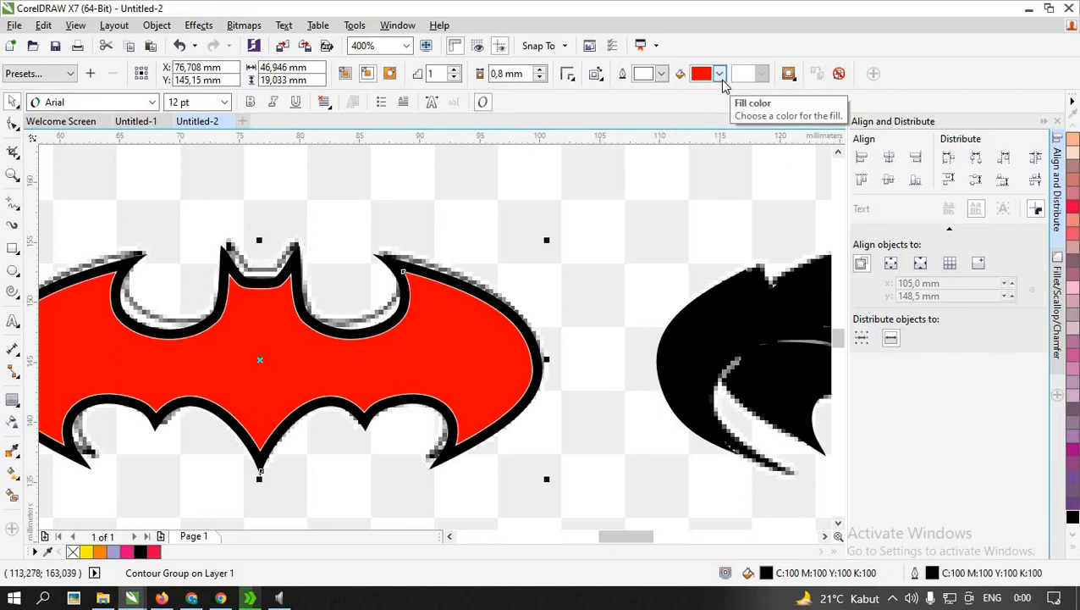
Step: Change the contour's fill colour to black
click(720, 74)
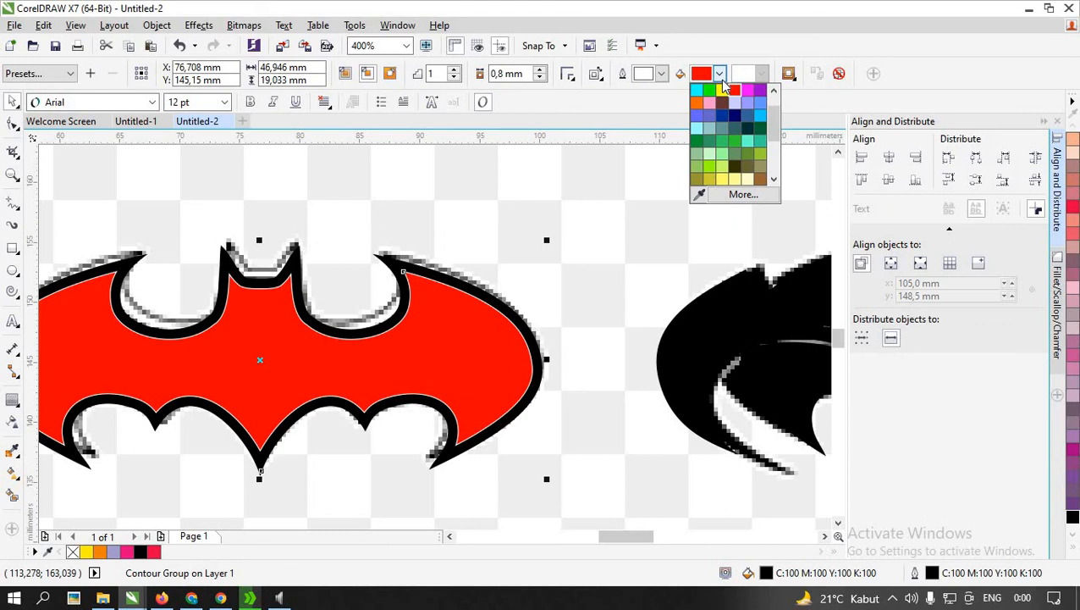
scroll(776, 105, up, 2)
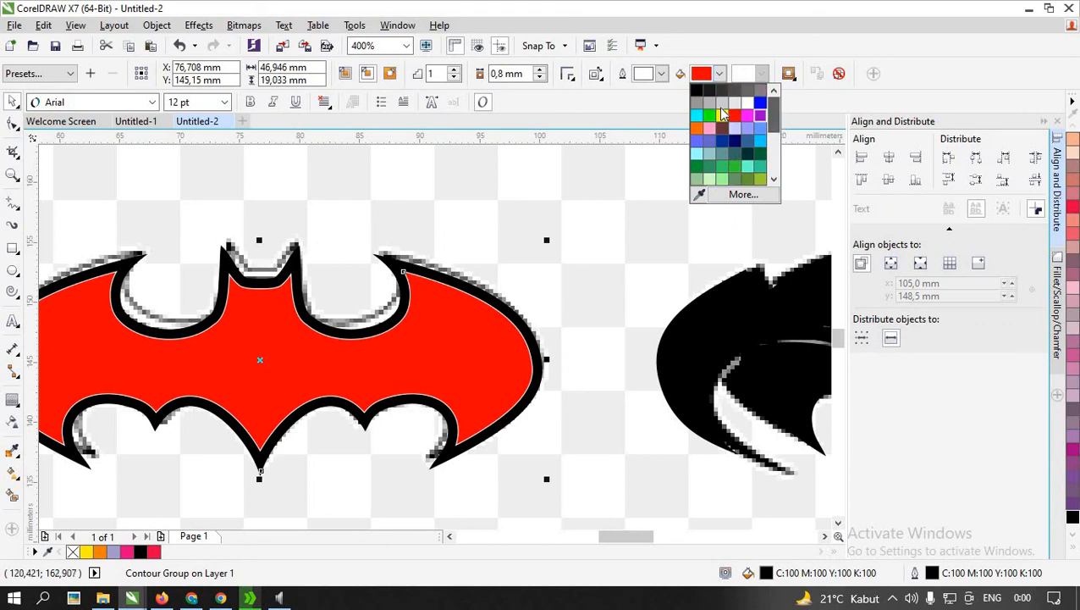
click(696, 90)
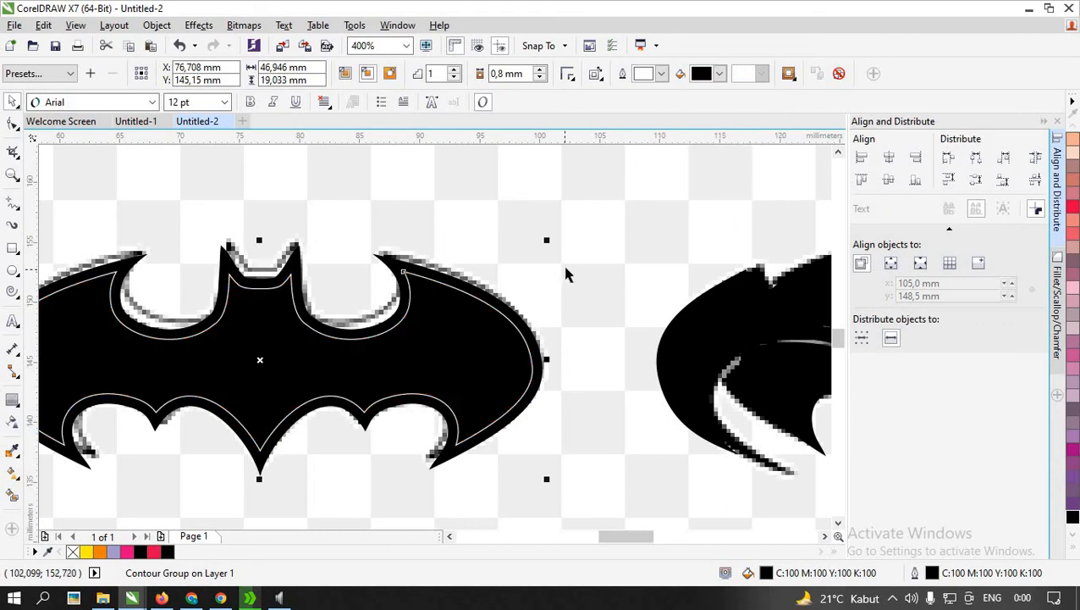
click(478, 337)
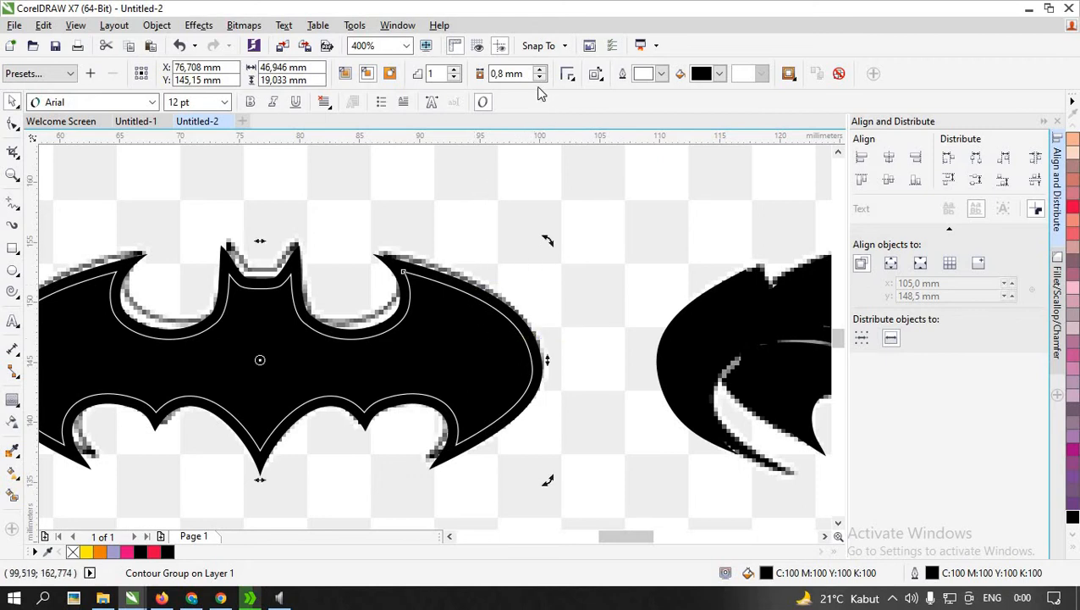
click(661, 75)
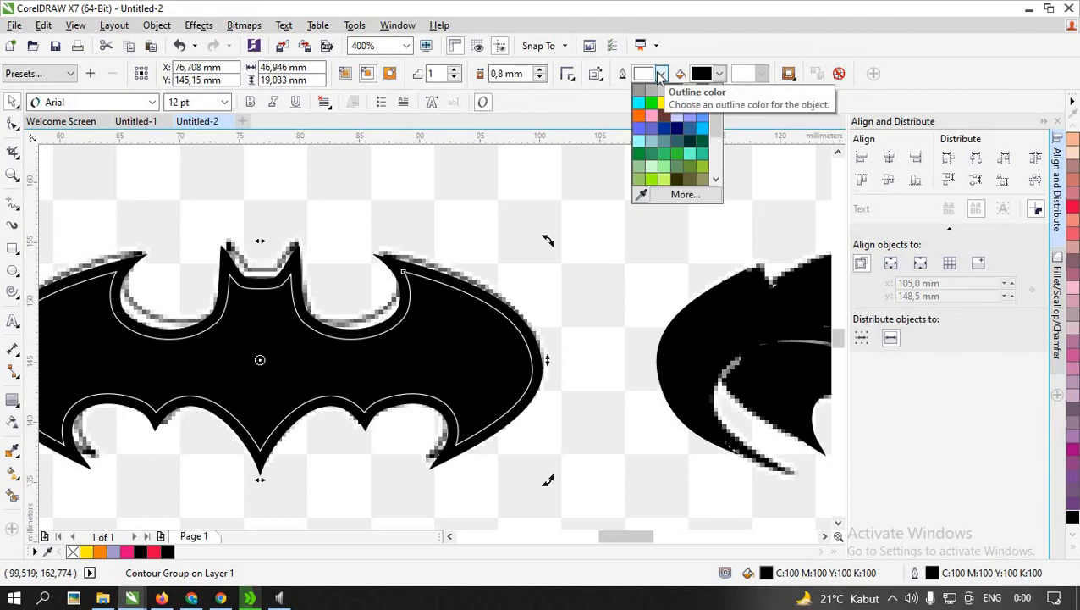
click(661, 75)
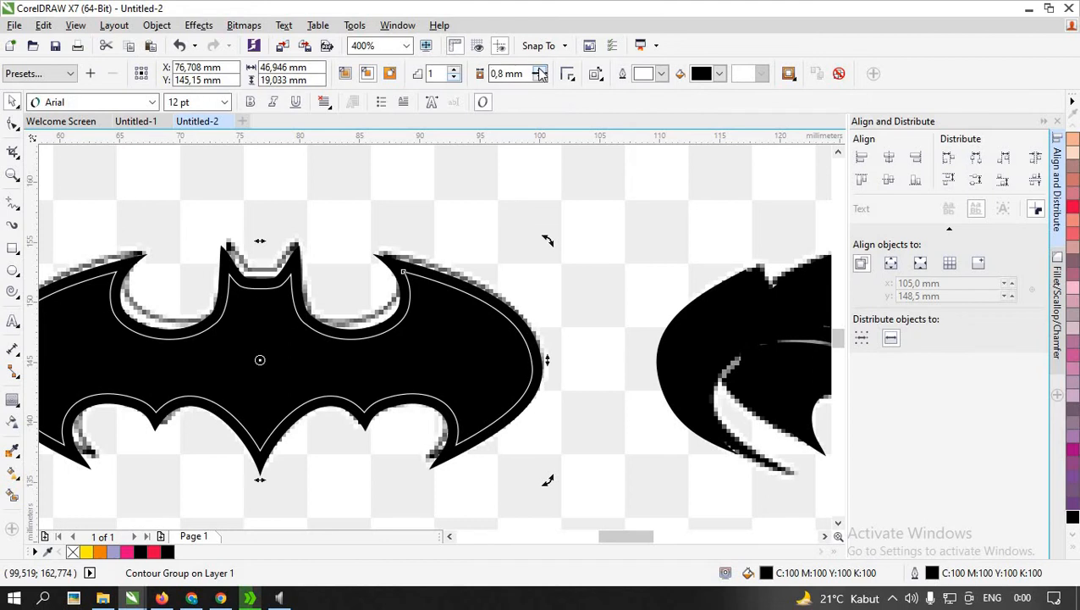
click(539, 69)
click(539, 77)
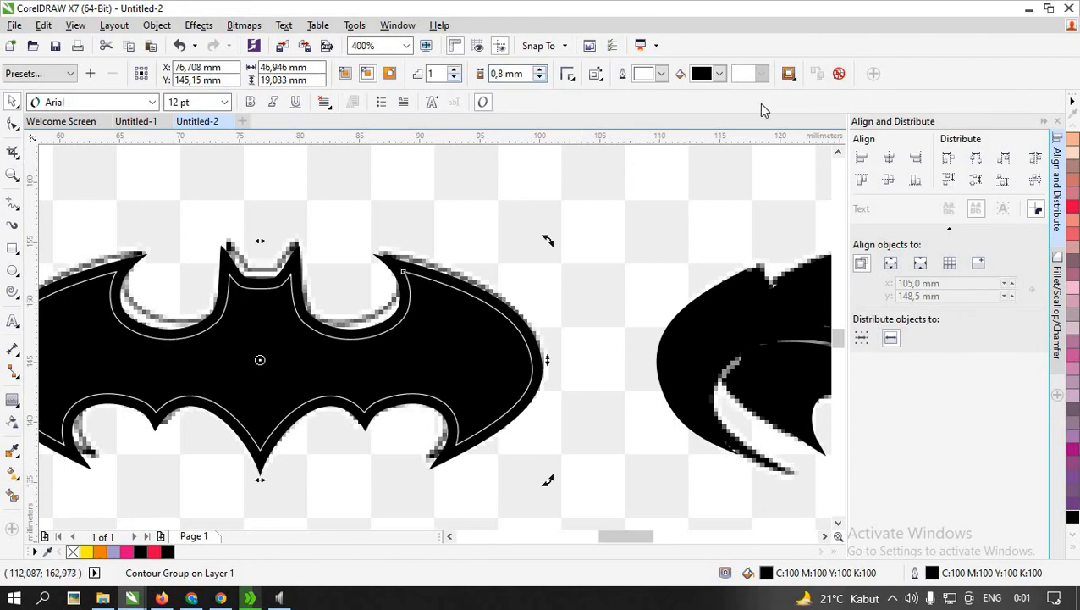
click(721, 77)
click(531, 213)
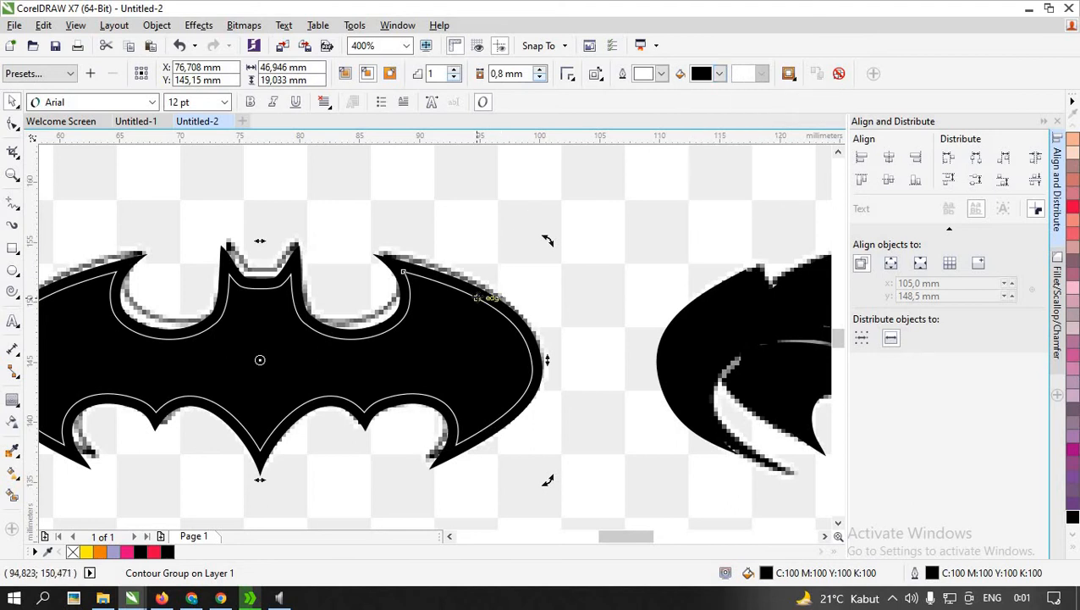
Step: Try white as the contour's fill colour, and undo it
click(720, 73)
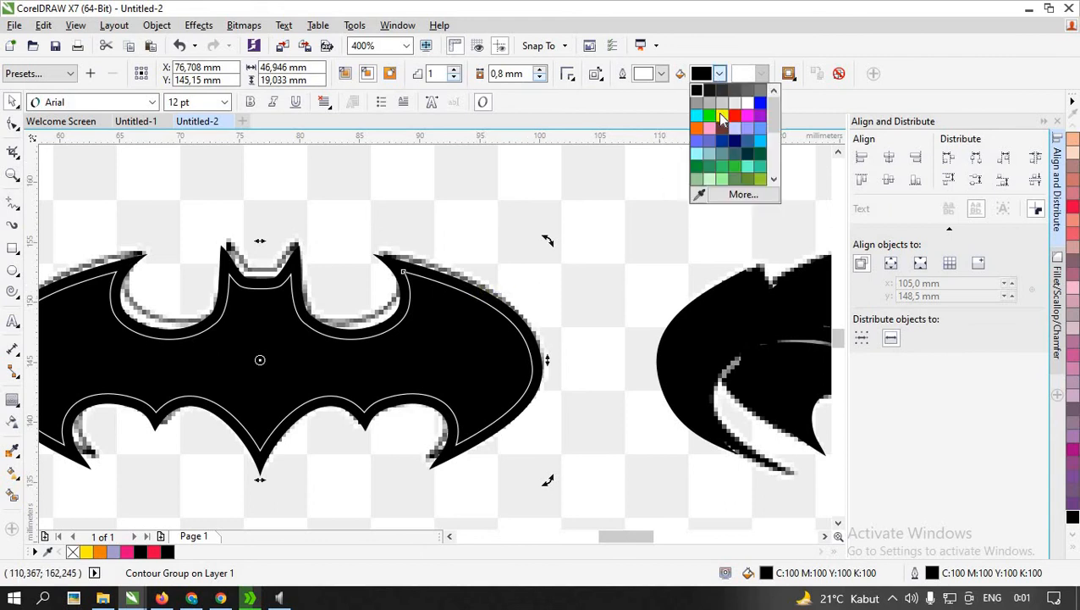
click(745, 102)
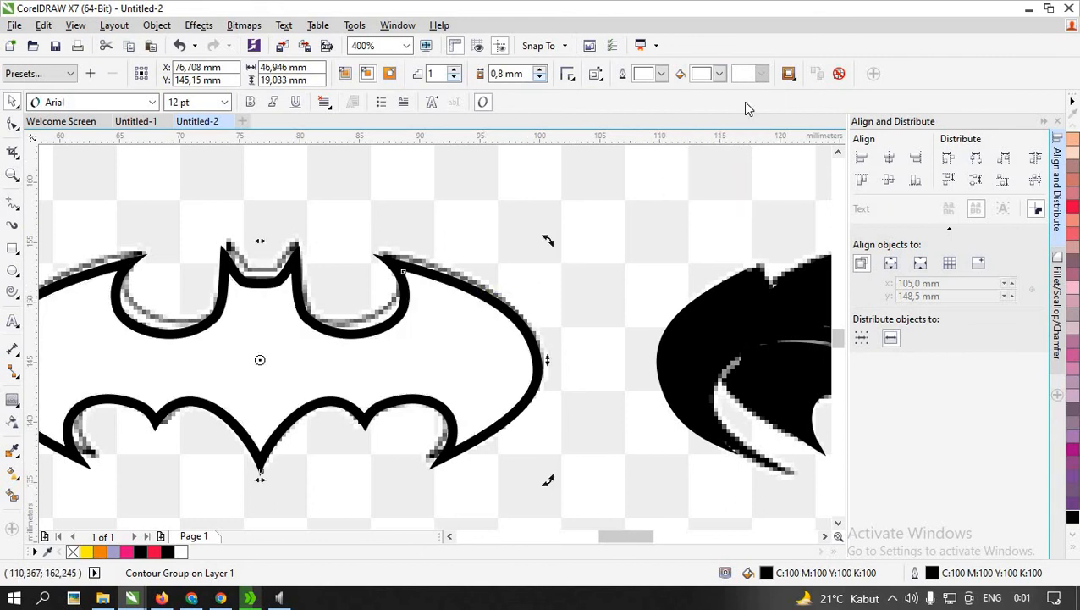
key(ctrl+z)
Step: Set the contour's outline colour to white, and undo a trial move of the bat
click(662, 74)
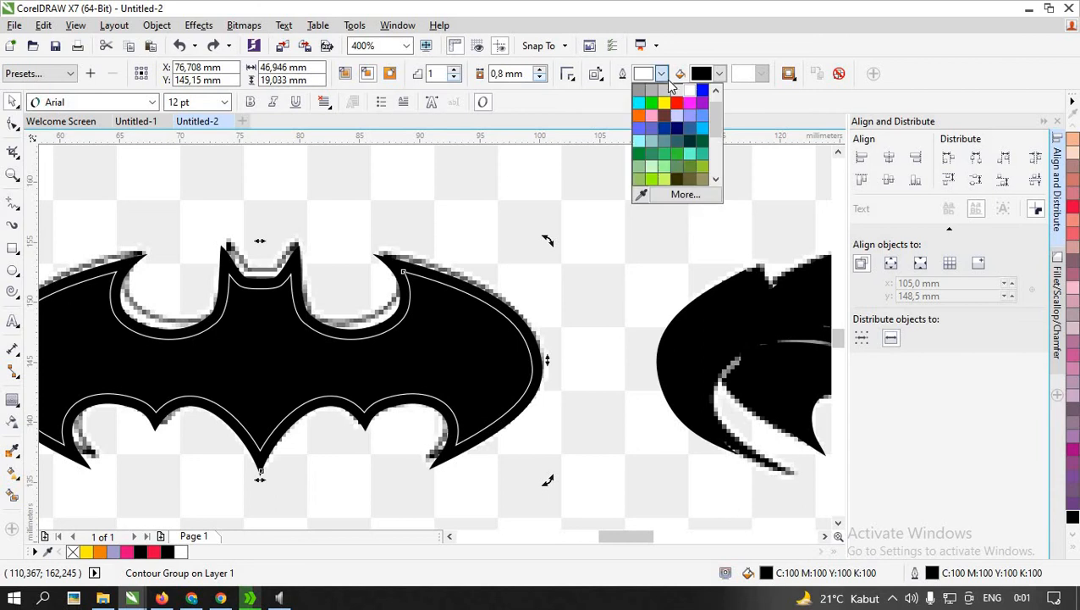
click(688, 89)
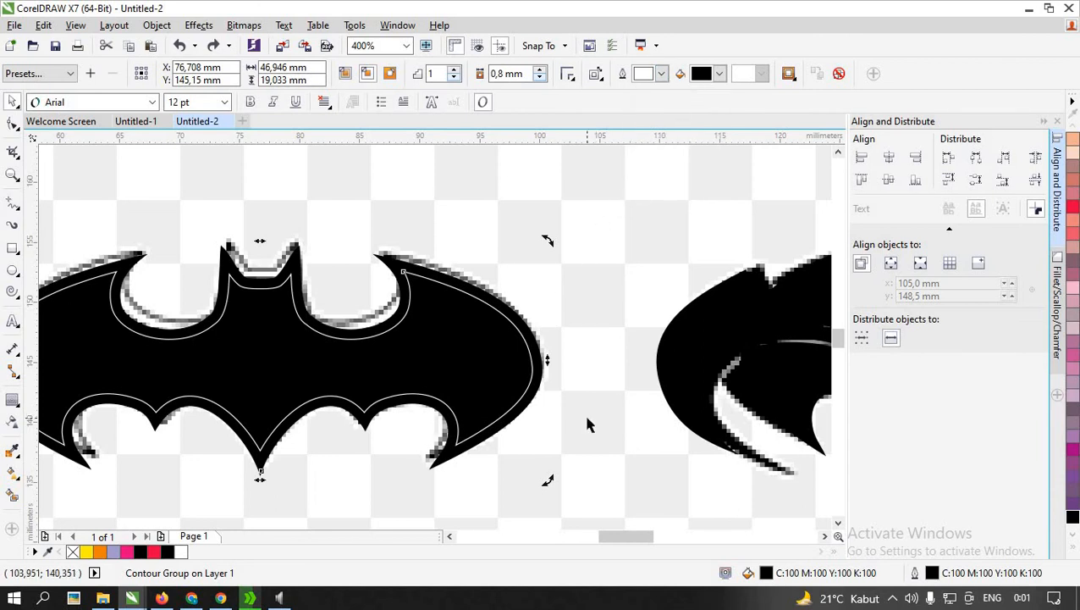
click(544, 387)
click(536, 385)
drag(454, 365, 470, 434)
key(ctrl+z)
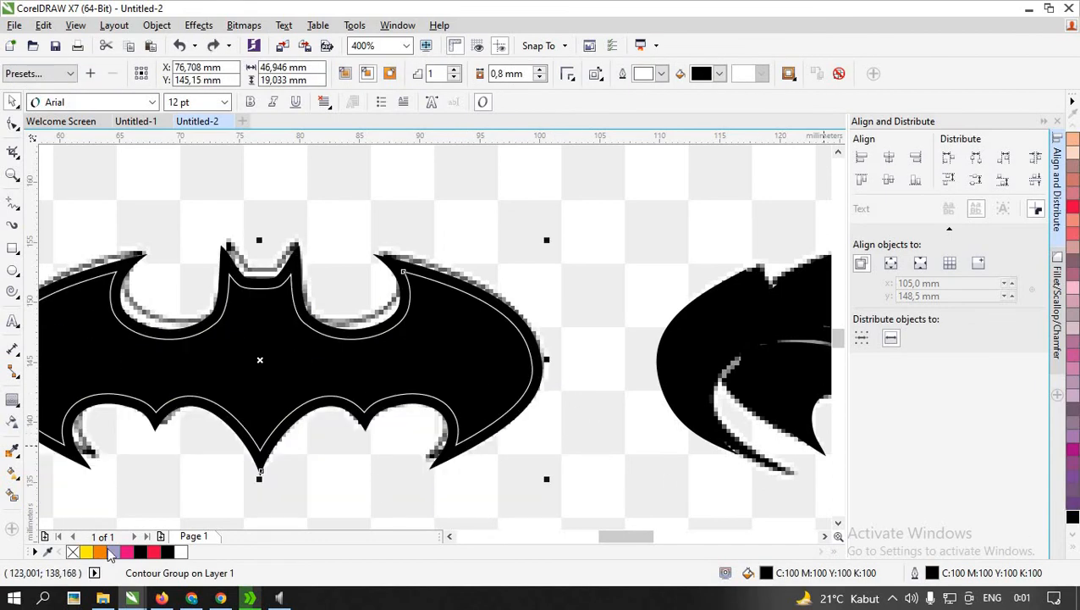
Step: Fill the outer shape of the contoured bat with white
click(181, 551)
scroll(319, 410, down, 1)
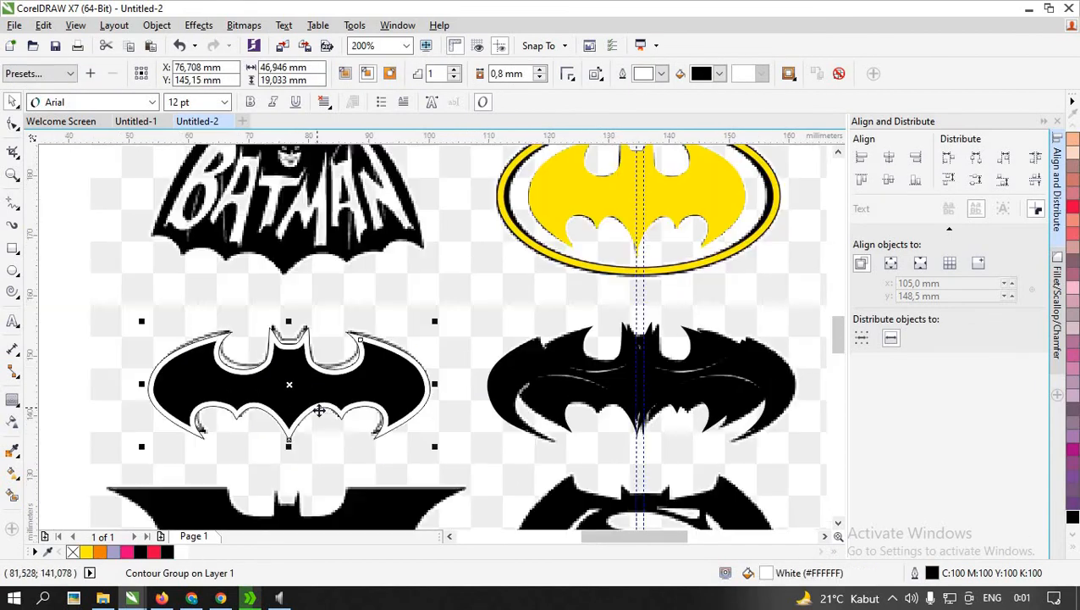
scroll(319, 411, down, 1)
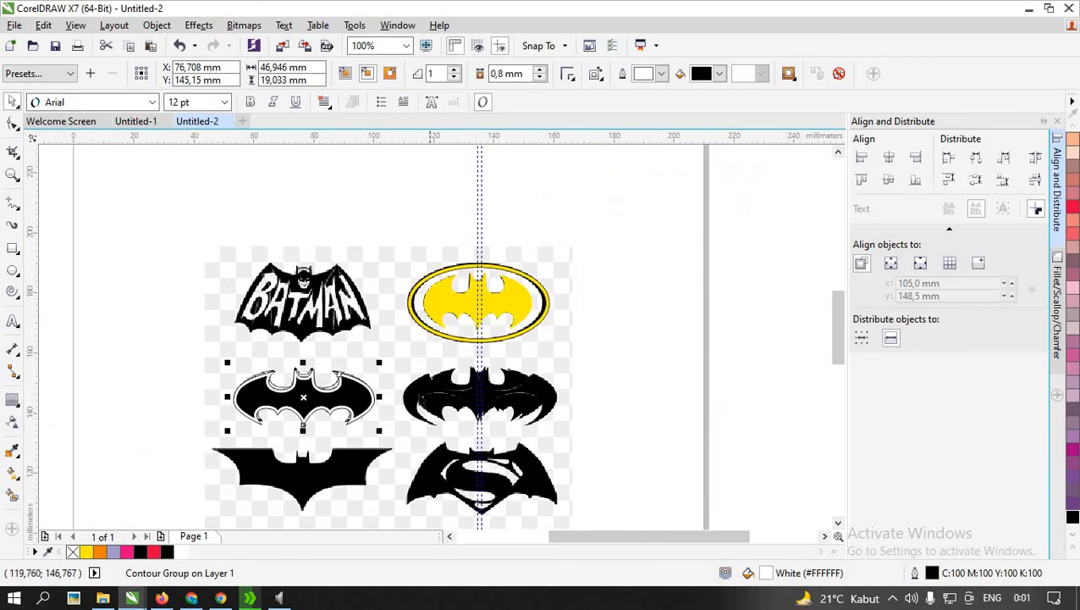
Step: Unlock the reference bitmap of Batman logos and delete it
right_click(379, 270)
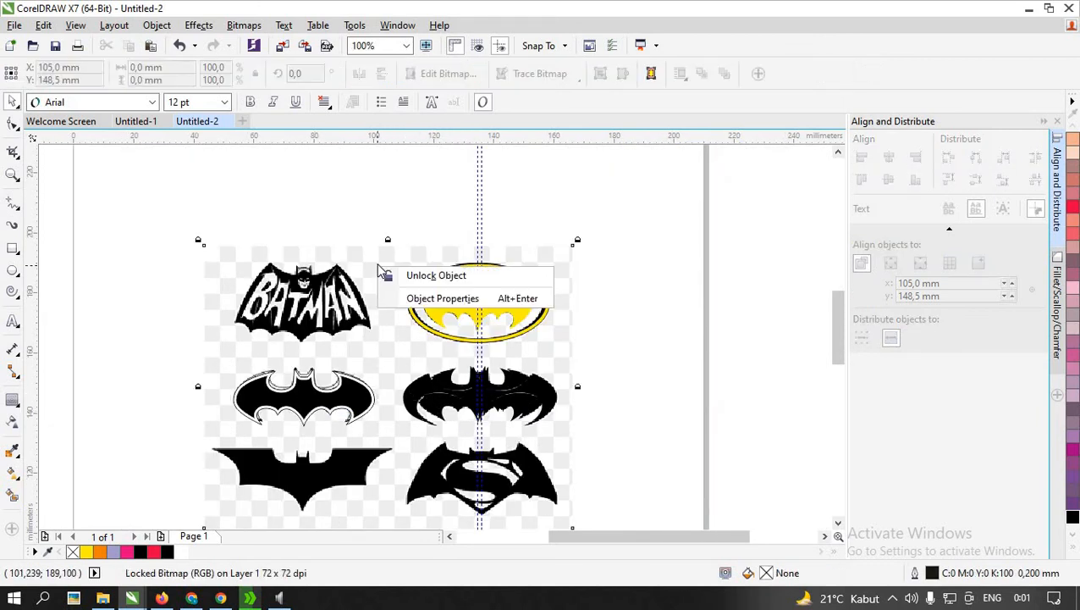
click(415, 276)
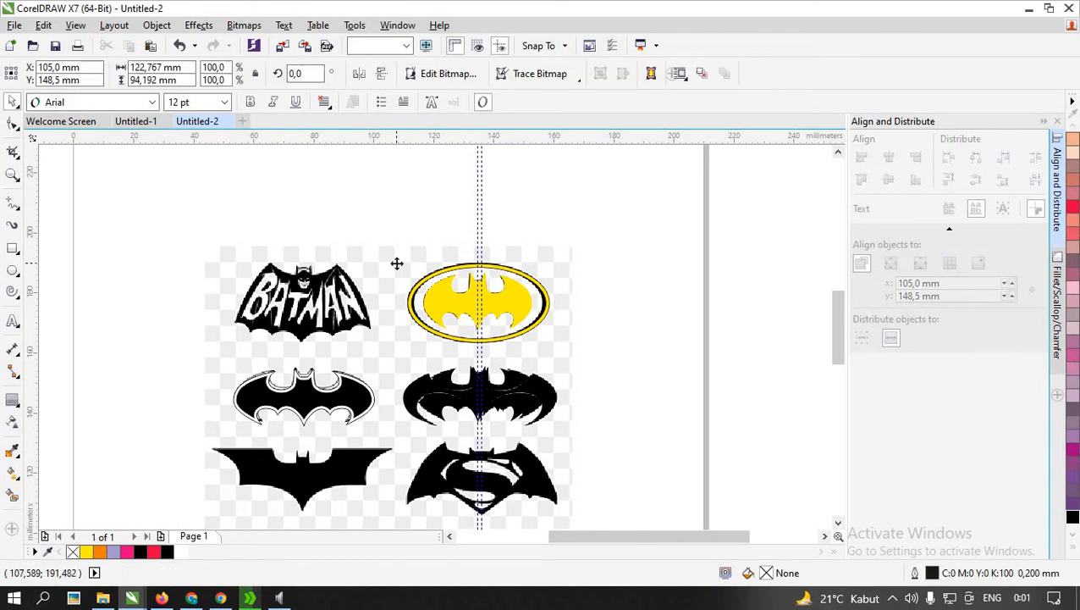
key(Delete)
Step: Move the contoured bat up beside the oval logo and shift the two-piece bat to the middle below them
drag(390, 461, 173, 337)
drag(339, 409, 353, 312)
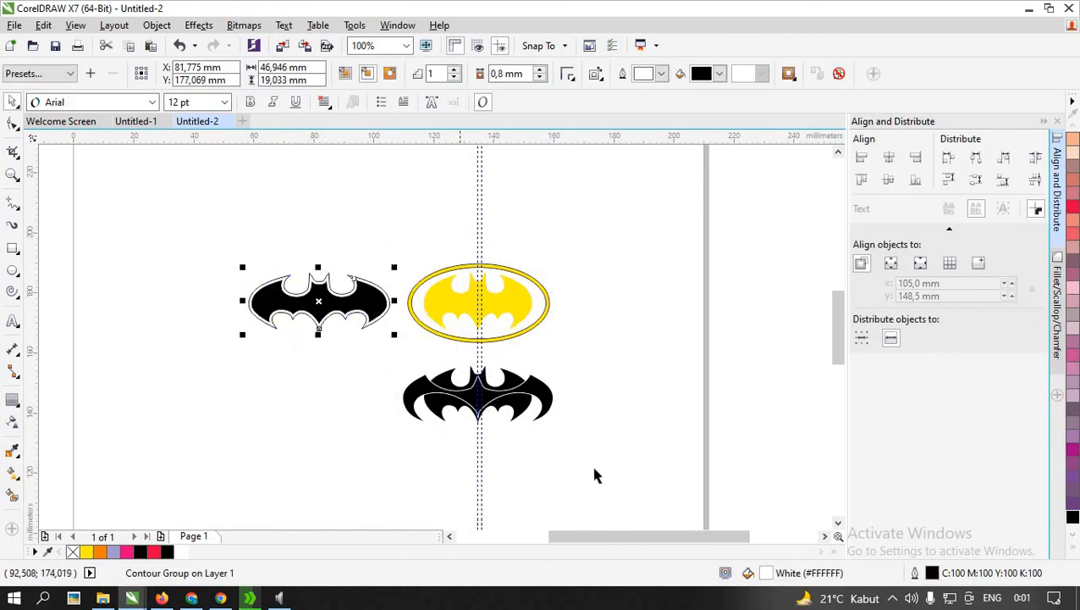
drag(584, 458, 356, 349)
drag(493, 399, 405, 395)
click(561, 391)
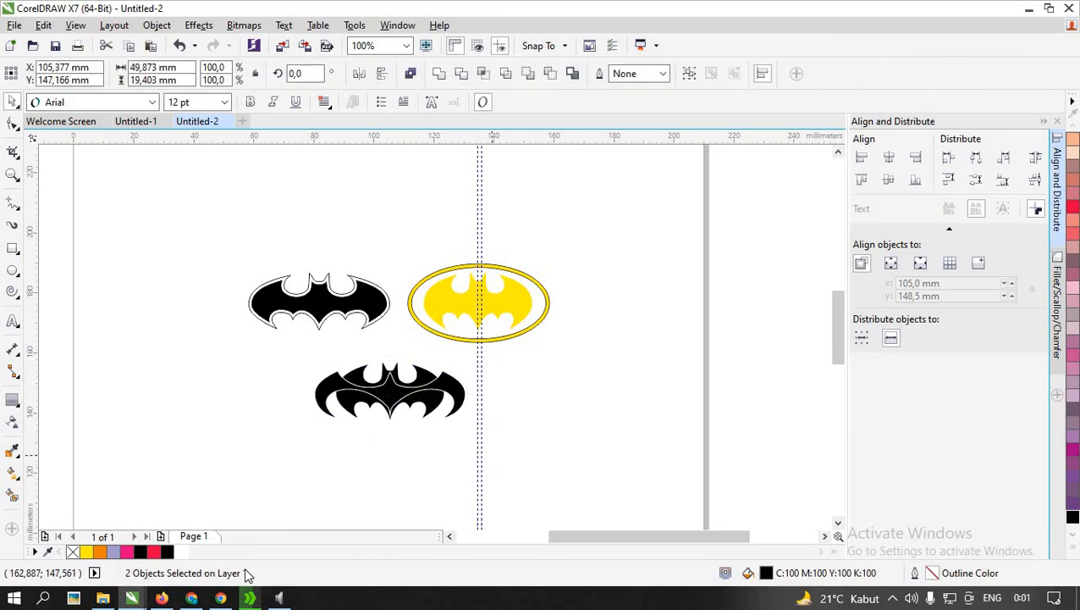
Step: Switch to Chrome, examine the "batman logo" image results for logo designs, and return to CorelDRAW
click(222, 526)
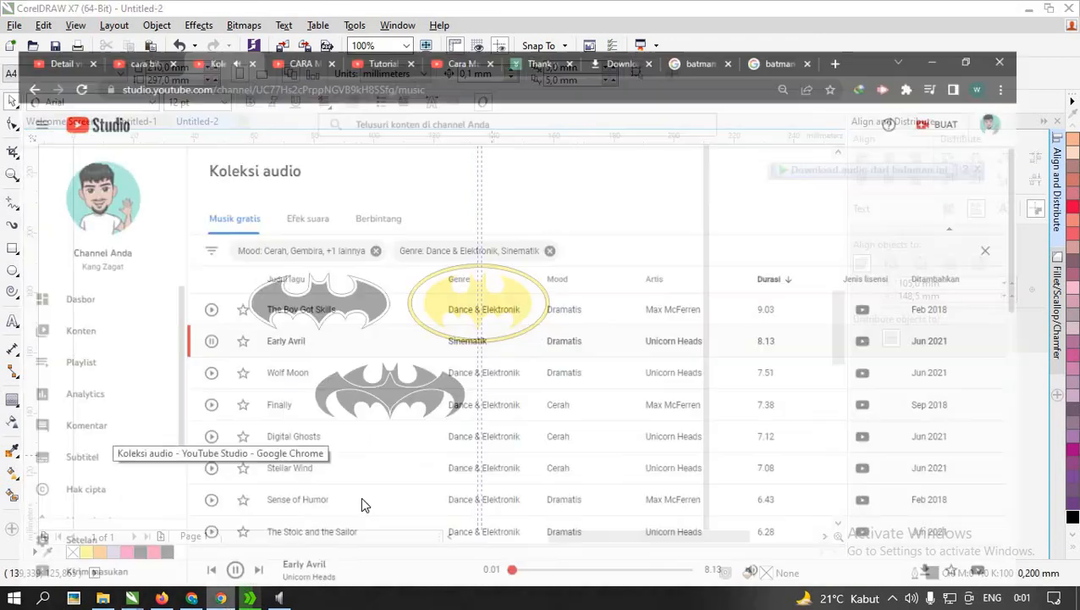
click(817, 13)
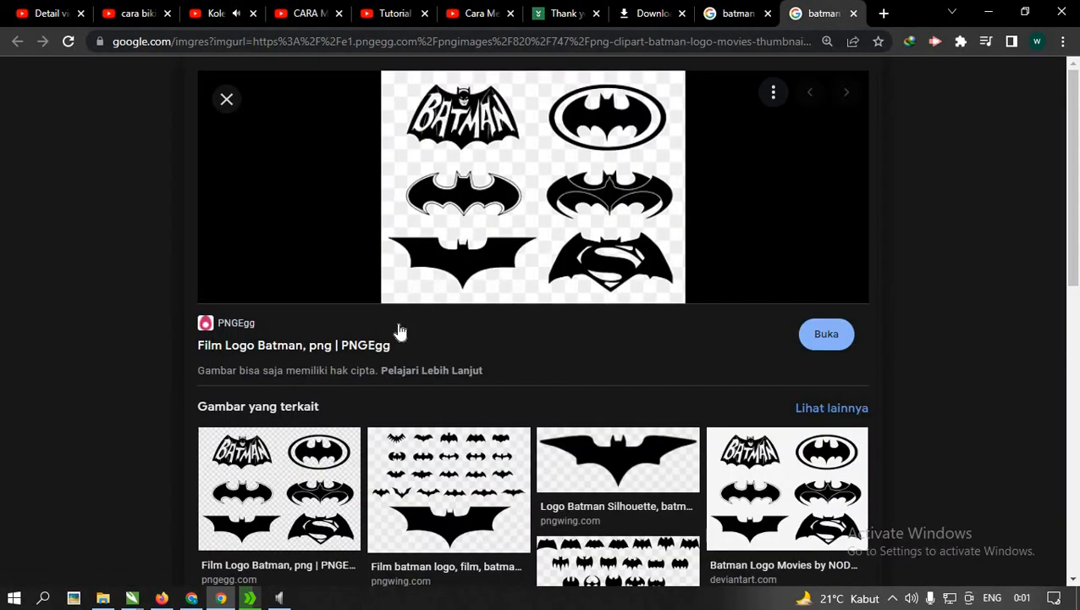
click(720, 18)
scroll(448, 224, down, 4)
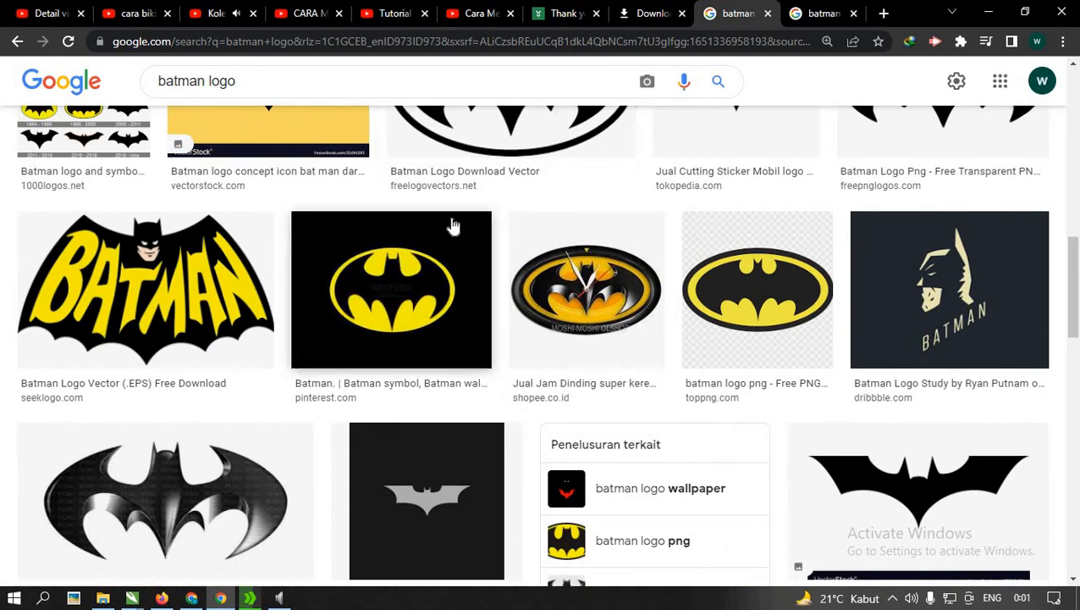
scroll(451, 225, down, 5)
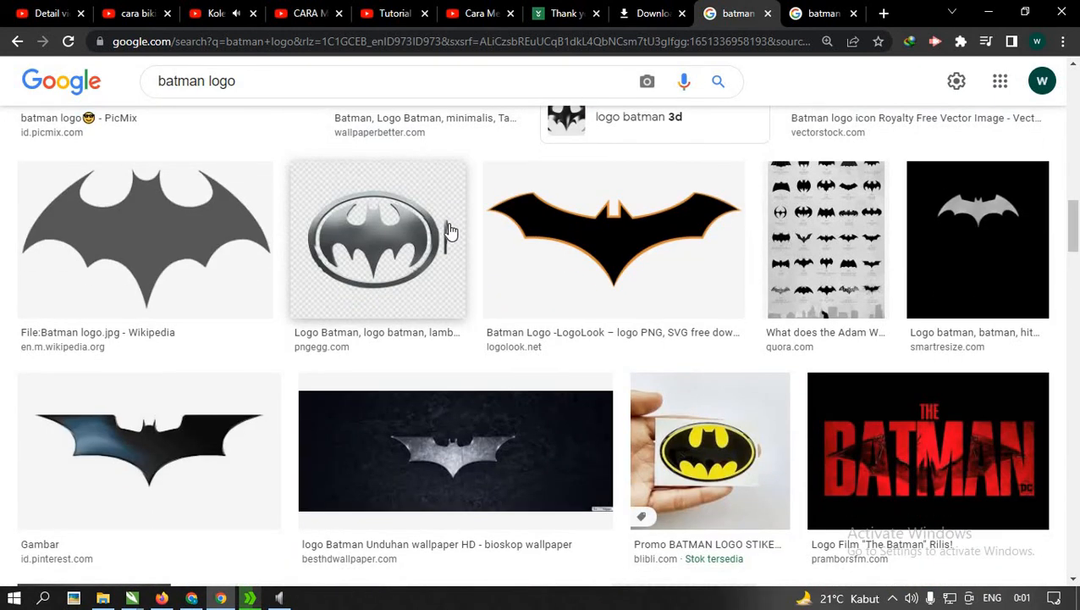
scroll(451, 230, down, 3)
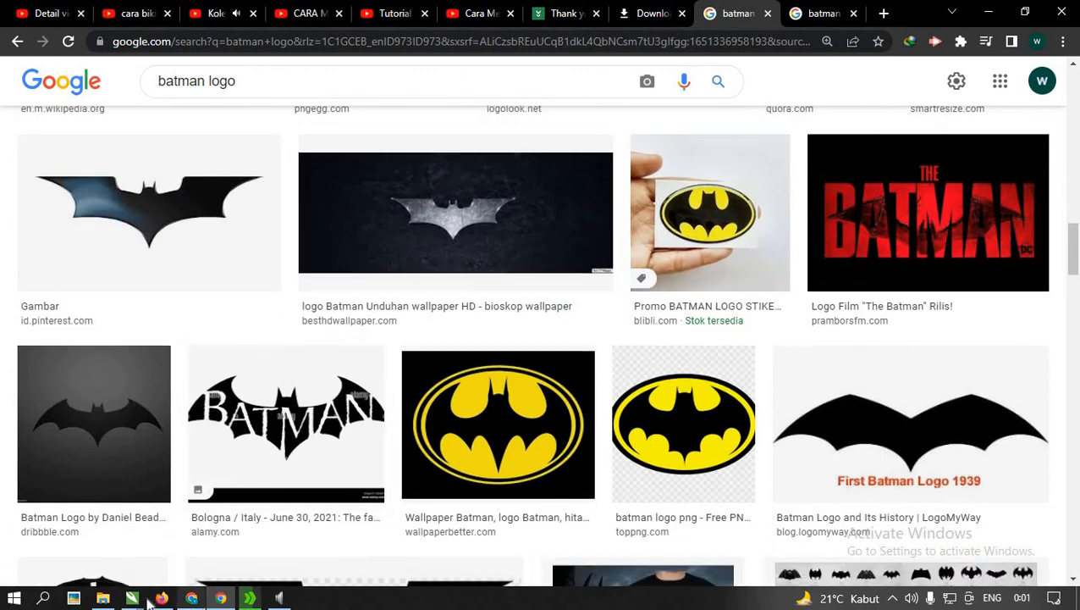
mouse_move(132, 598)
click(278, 494)
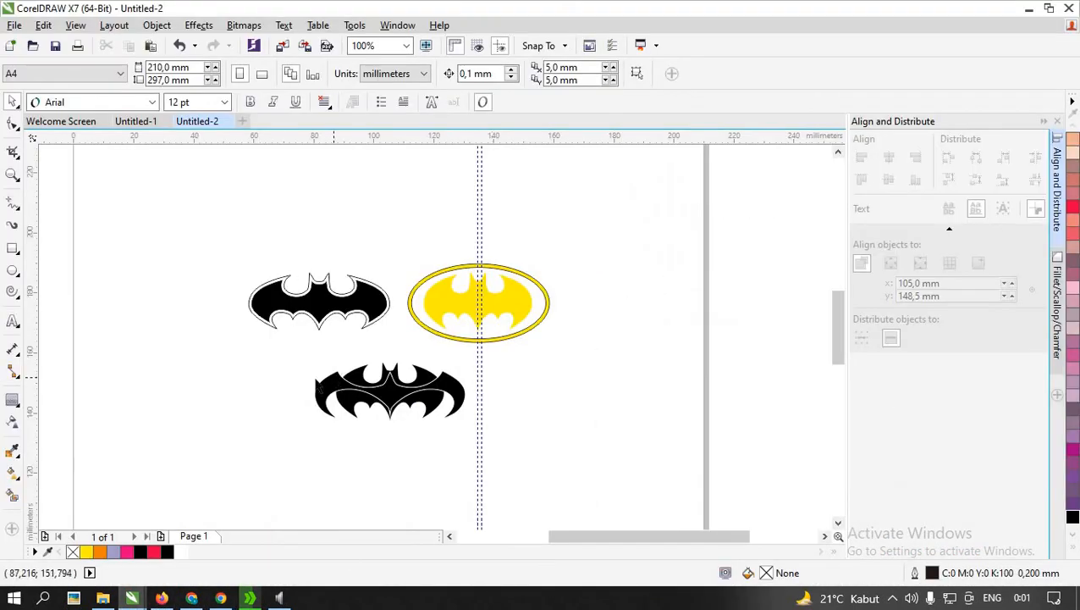
Step: Fill the contoured bat and the oval logo with black and remove the oval logo's outline
drag(105, 193, 590, 450)
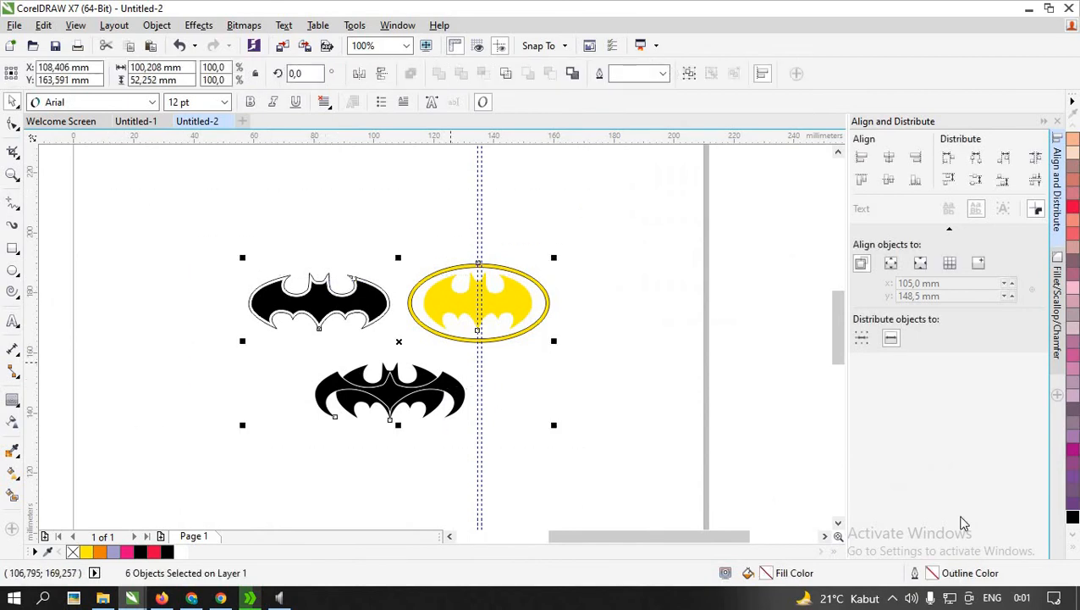
drag(583, 369, 384, 212)
right_click(74, 552)
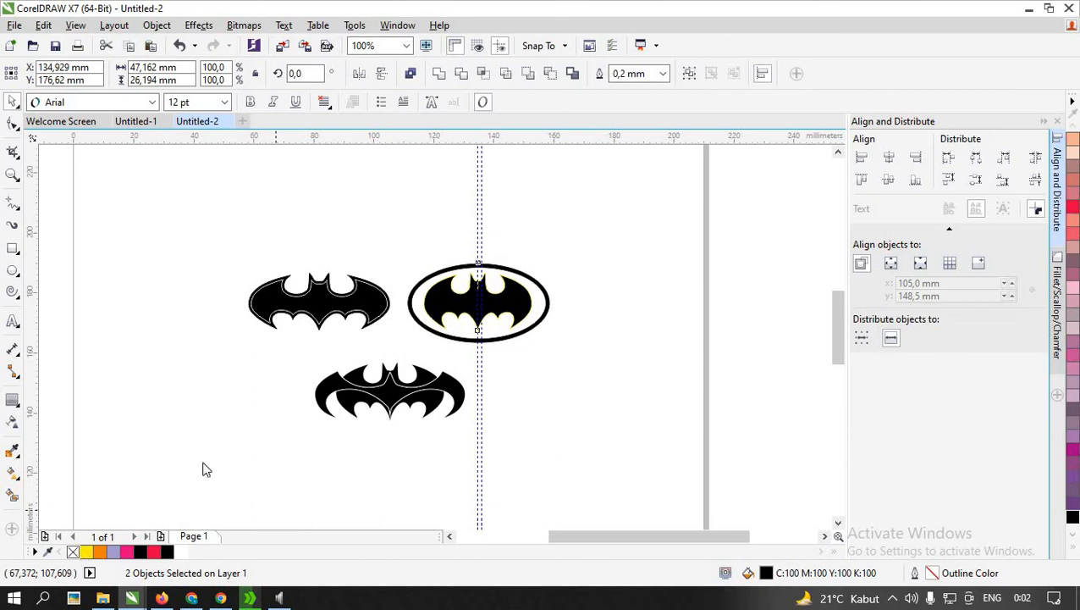
Step: Delete the vertical guidelines running through the oval logo
click(476, 437)
click(478, 441)
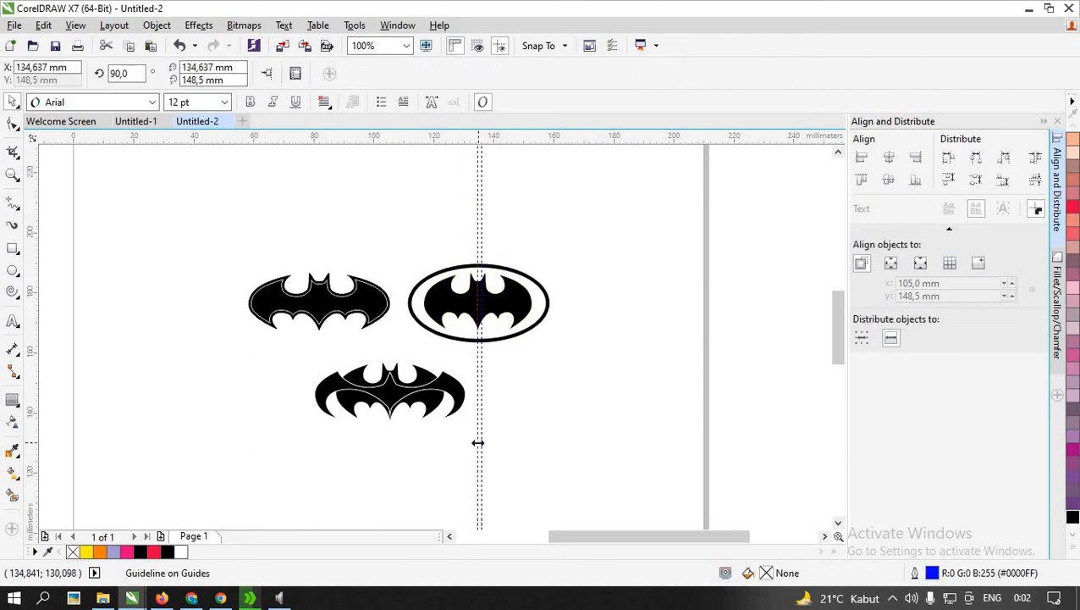
key(Delete)
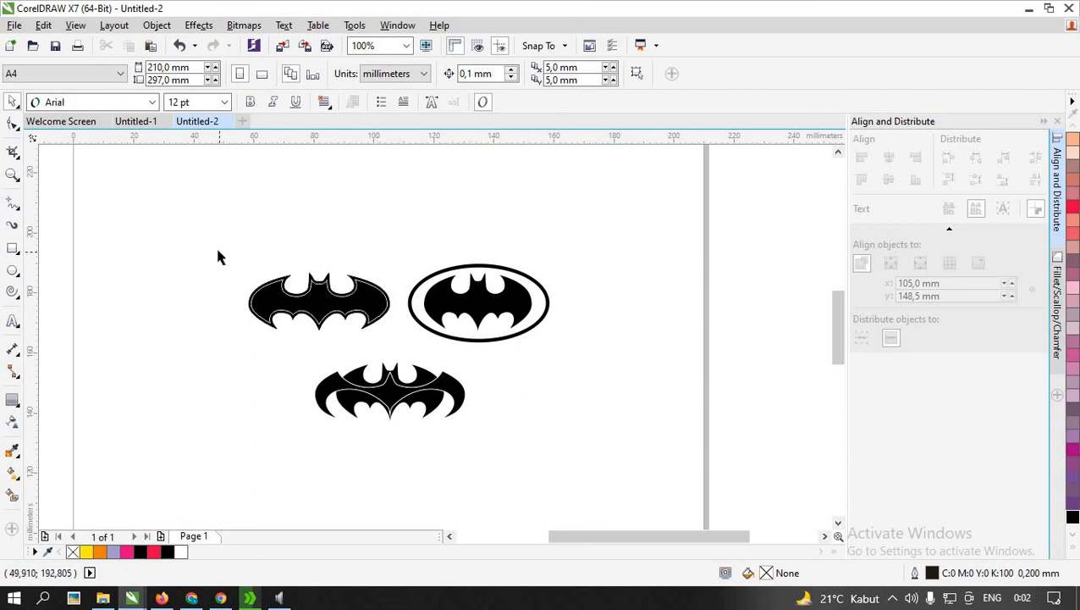
Step: Move the contoured bat down beside the two-piece bat and group the two-piece bat's parts
drag(217, 257, 415, 369)
drag(359, 330, 290, 349)
key(ctrl+g)
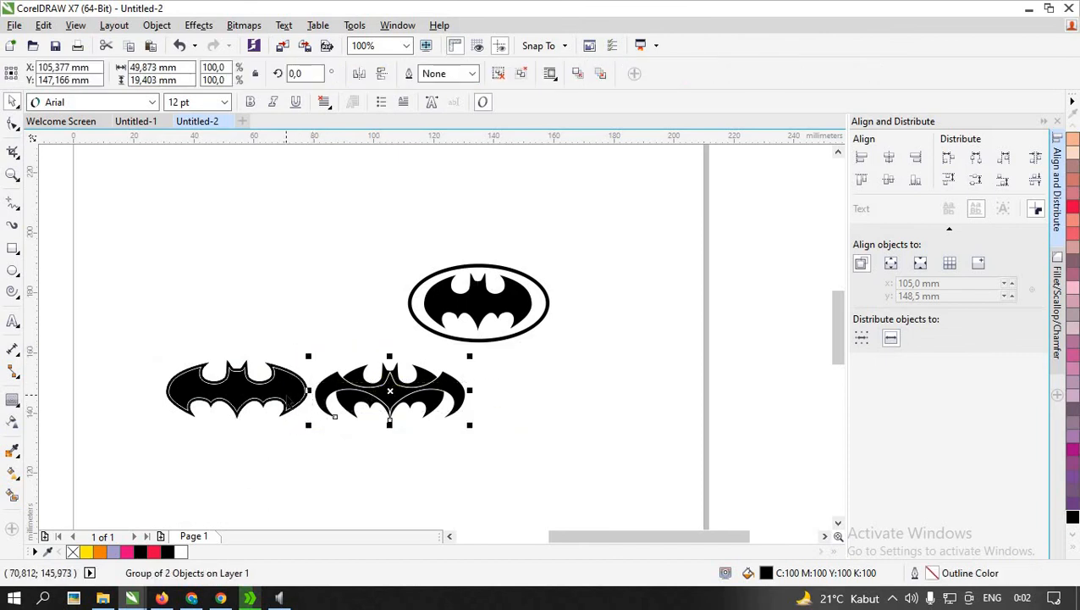
Step: Try aligning the centres of the two lower bats, and undo it
shift+click(288, 401)
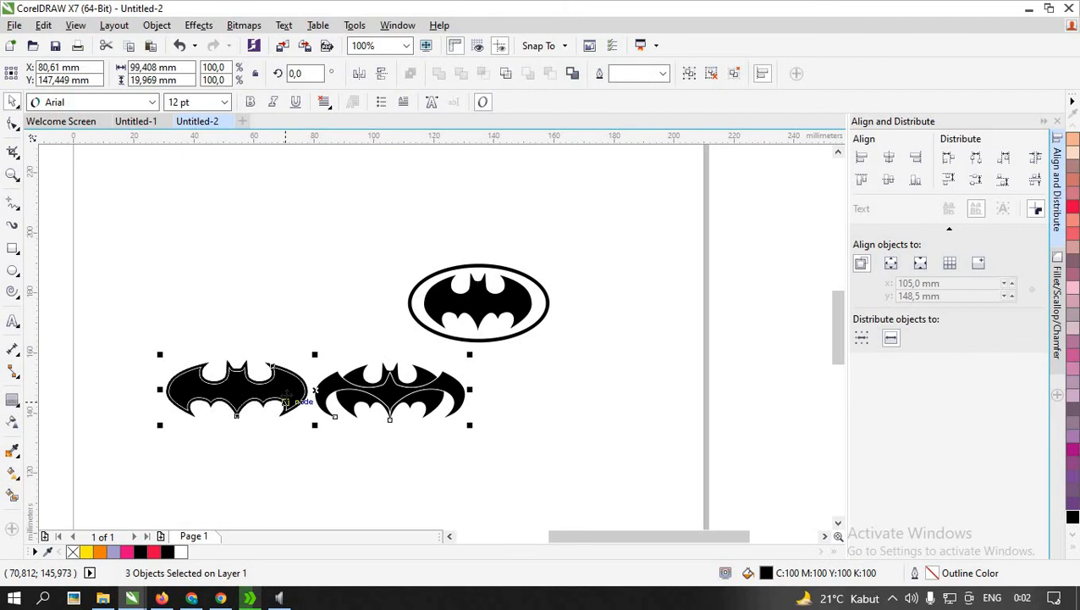
key(c)
key(ctrl+z)
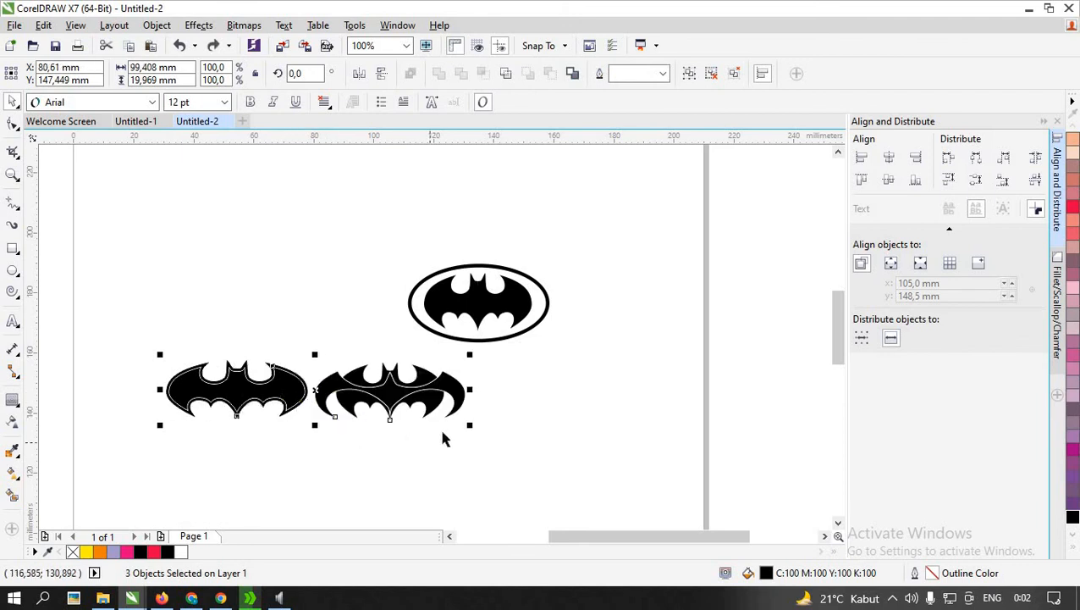
key(Escape)
click(393, 402)
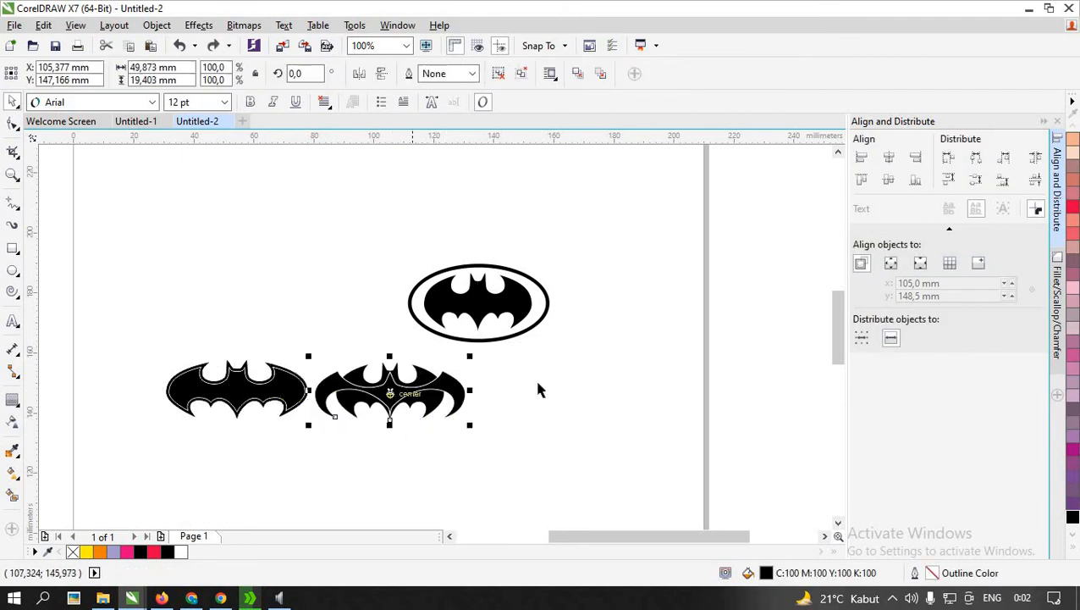
Step: Group the oval logo, move it above the two bats and enlarge it to about 81 mm wide
drag(590, 361, 405, 247)
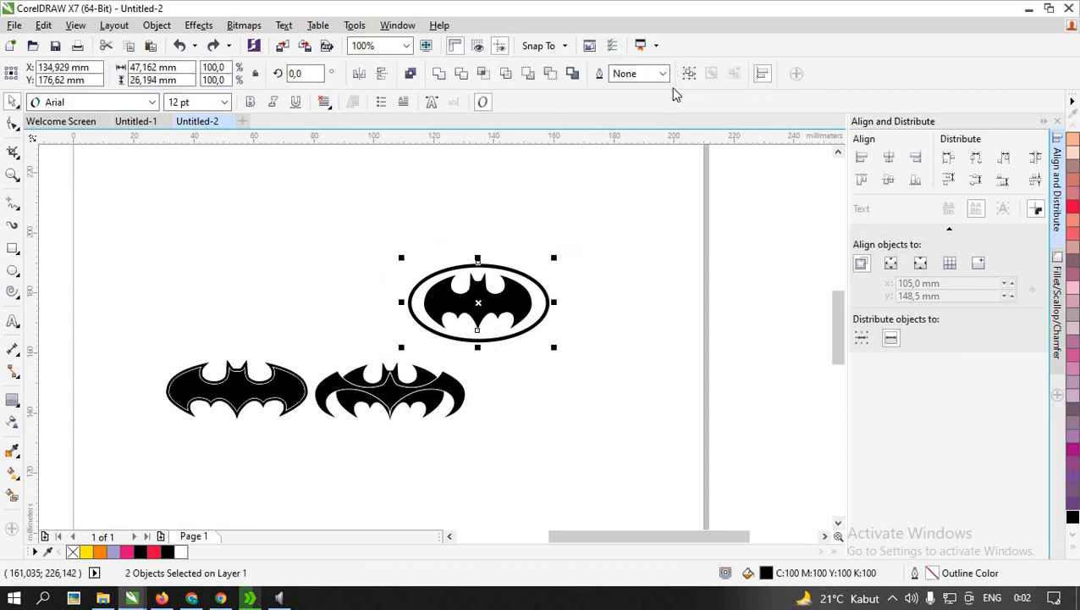
key(ctrl+g)
drag(491, 295, 441, 239)
drag(371, 297, 366, 212)
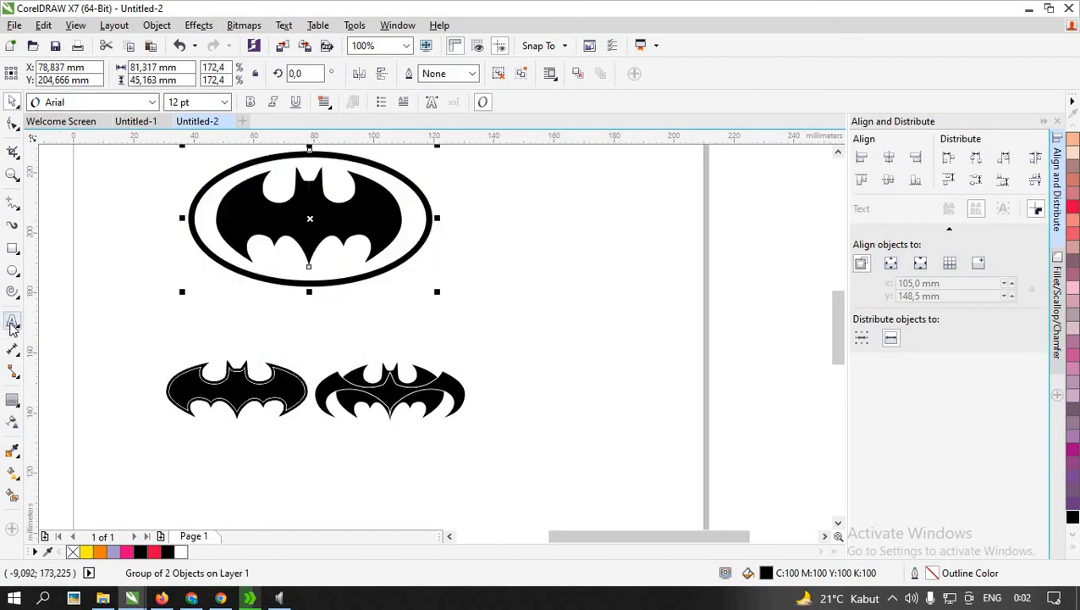
Step: Add the artistic text "BATMAN" below the oval logo in bold Arial with a black fill
click(12, 323)
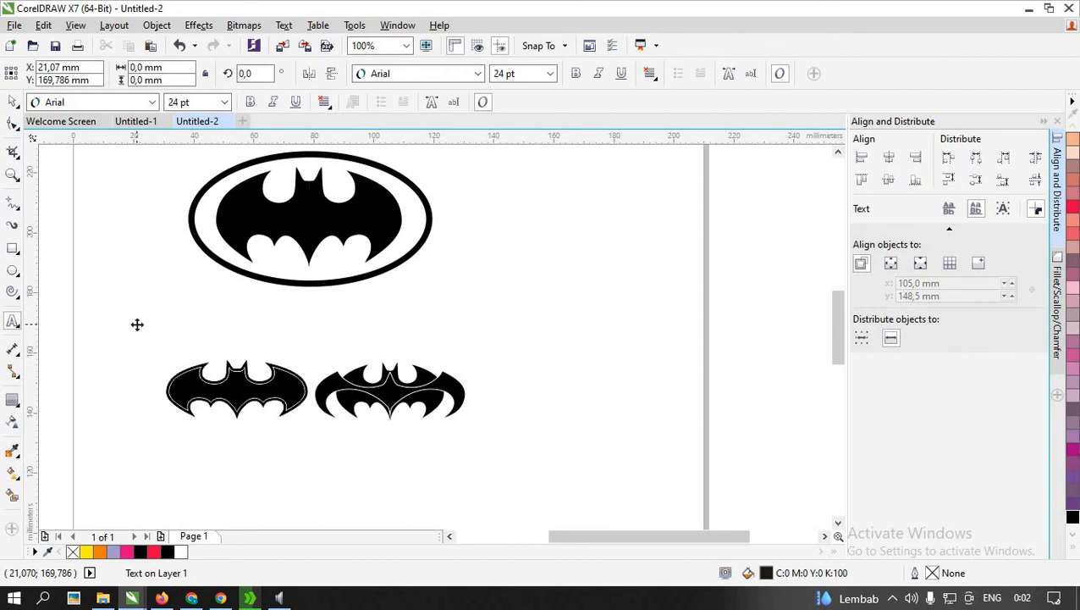
text(BATMAN)
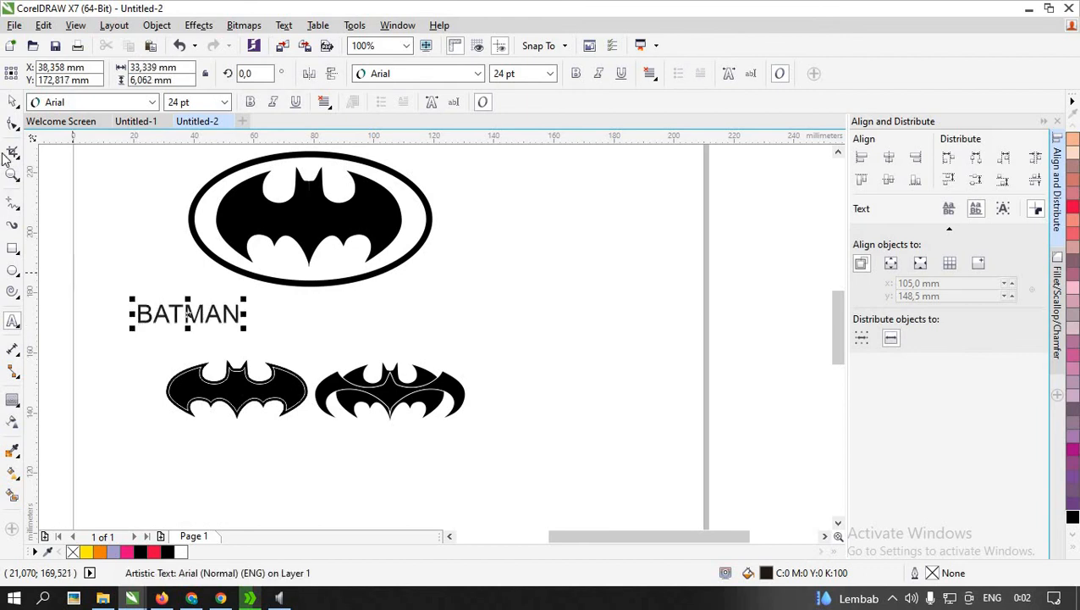
click(576, 73)
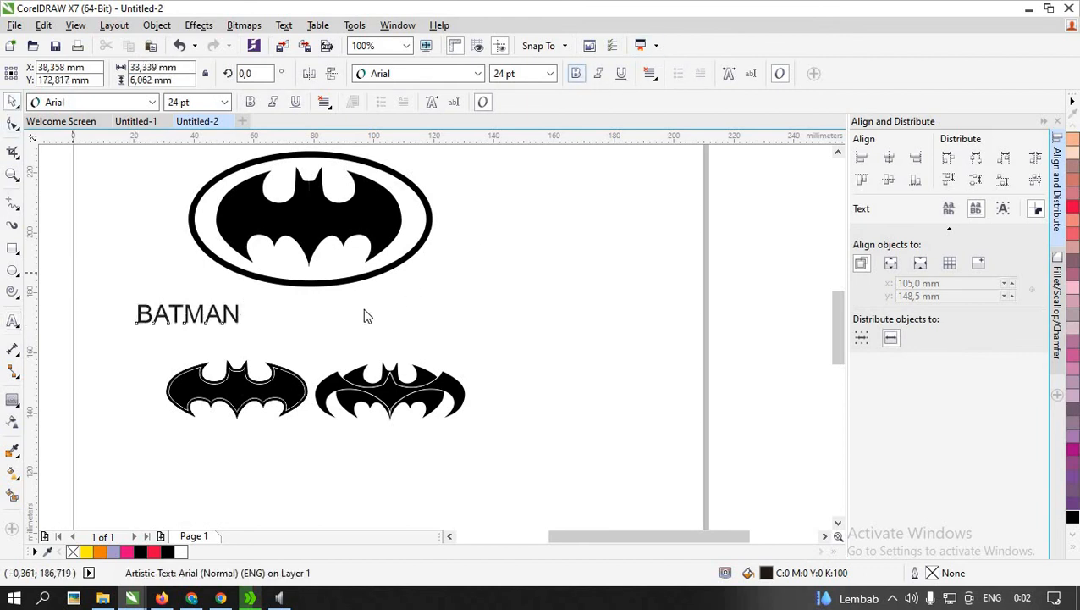
click(169, 550)
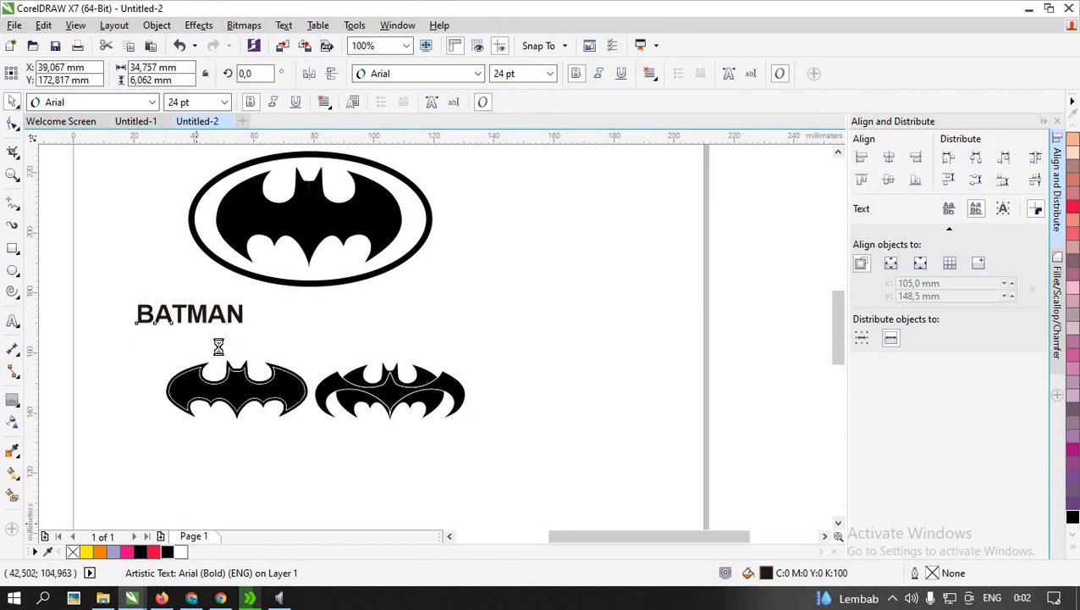
Step: Enlarge the BATMAN text to about 69 mm wide and place it centred between the oval logo and the lower bats
drag(229, 311, 312, 315)
drag(373, 331, 420, 357)
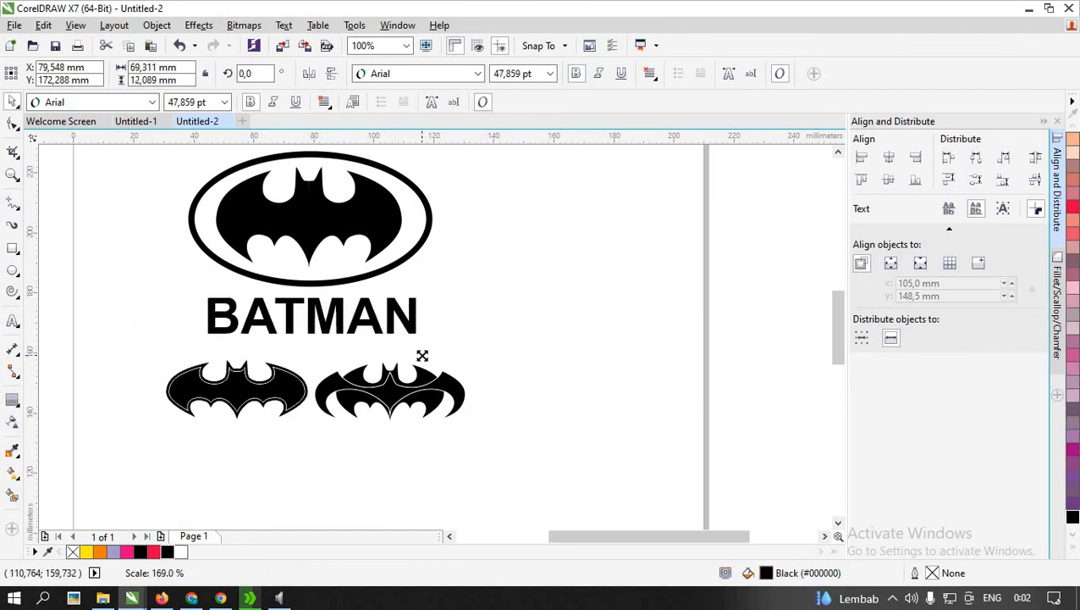
drag(371, 326, 370, 326)
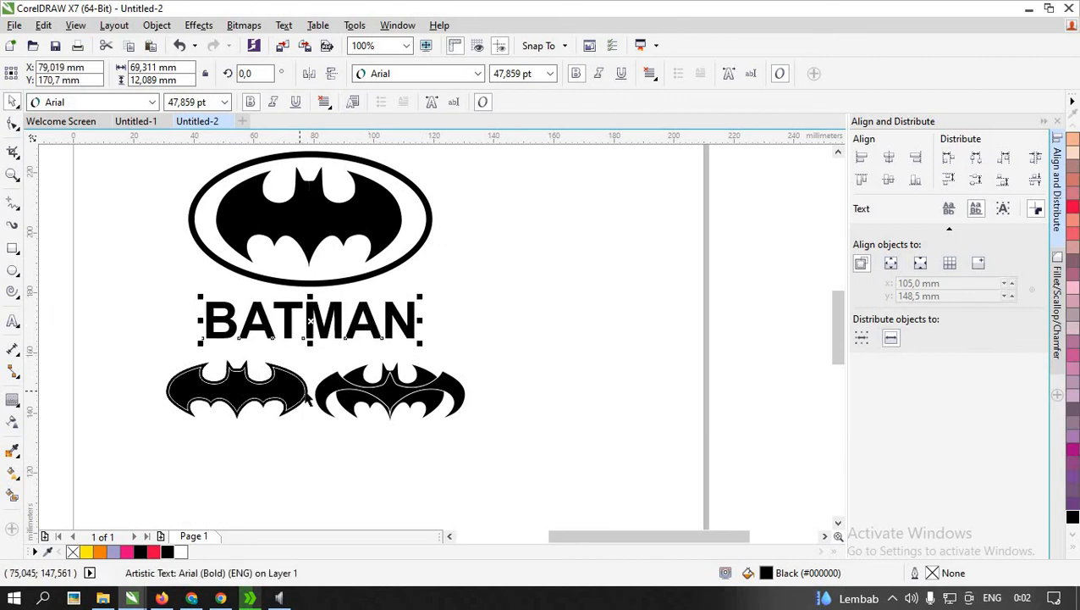